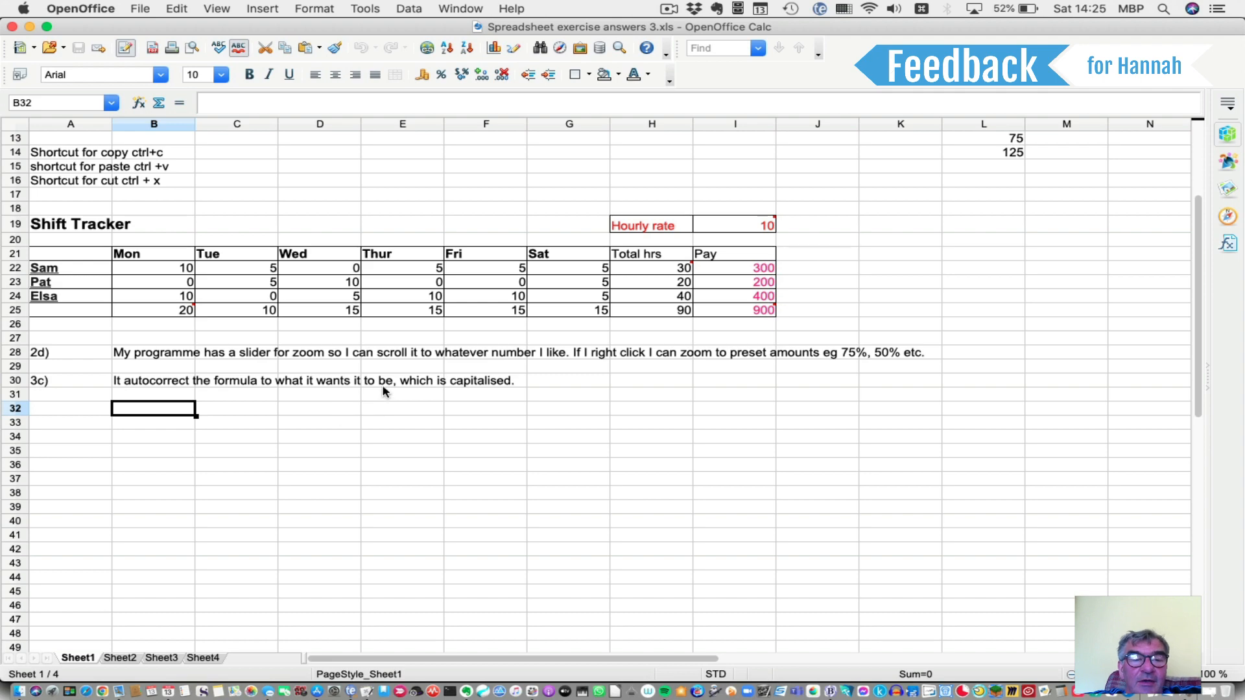
Open Sheet2 and inspect the formula in cell C12 and the COUNTB heading in C1
left_click(127, 658)
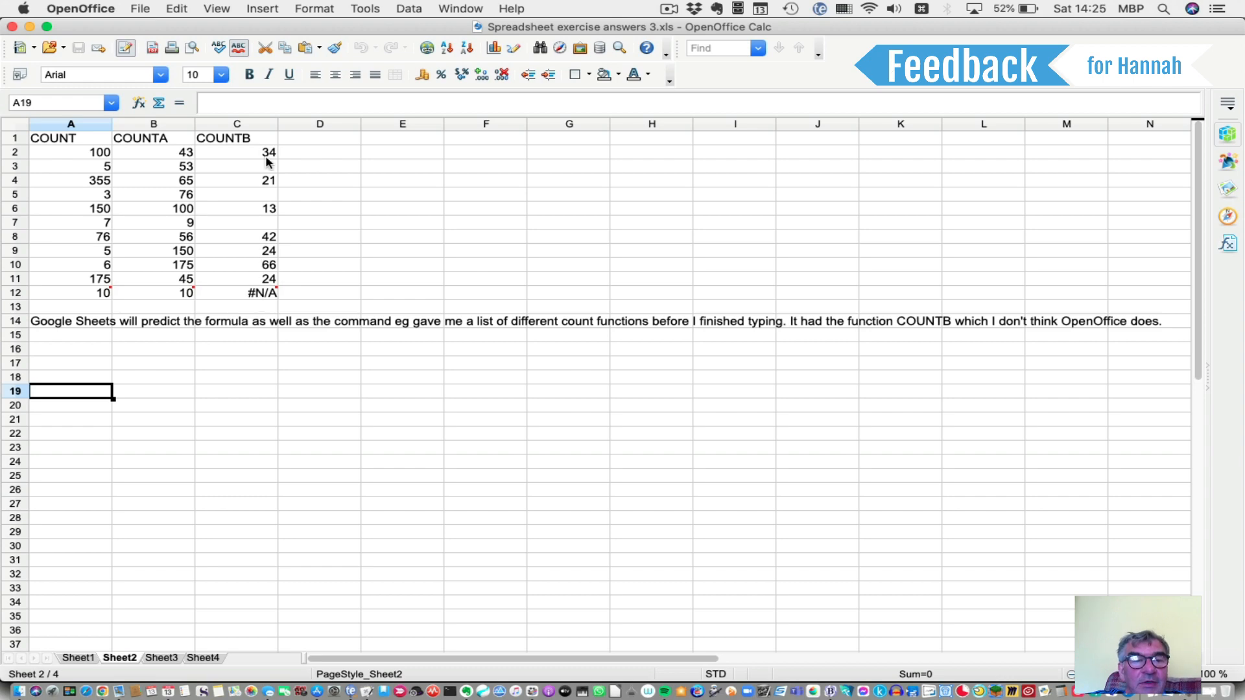
left_click(256, 300)
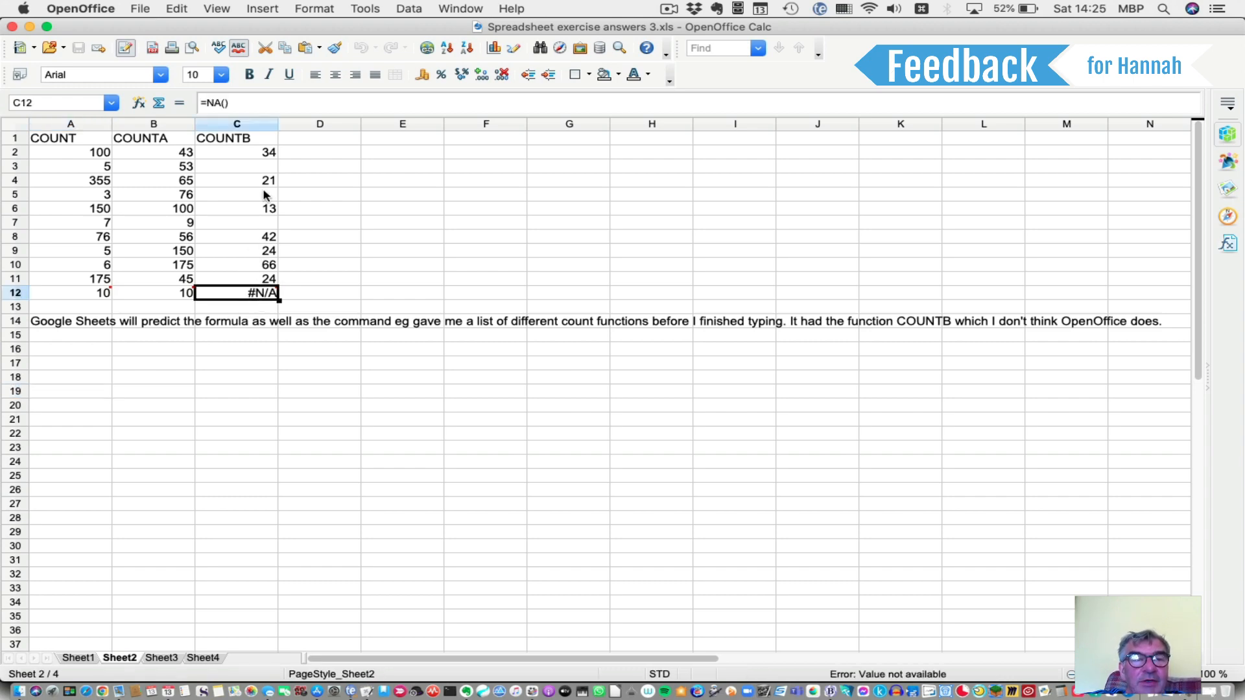
left_click(291, 379)
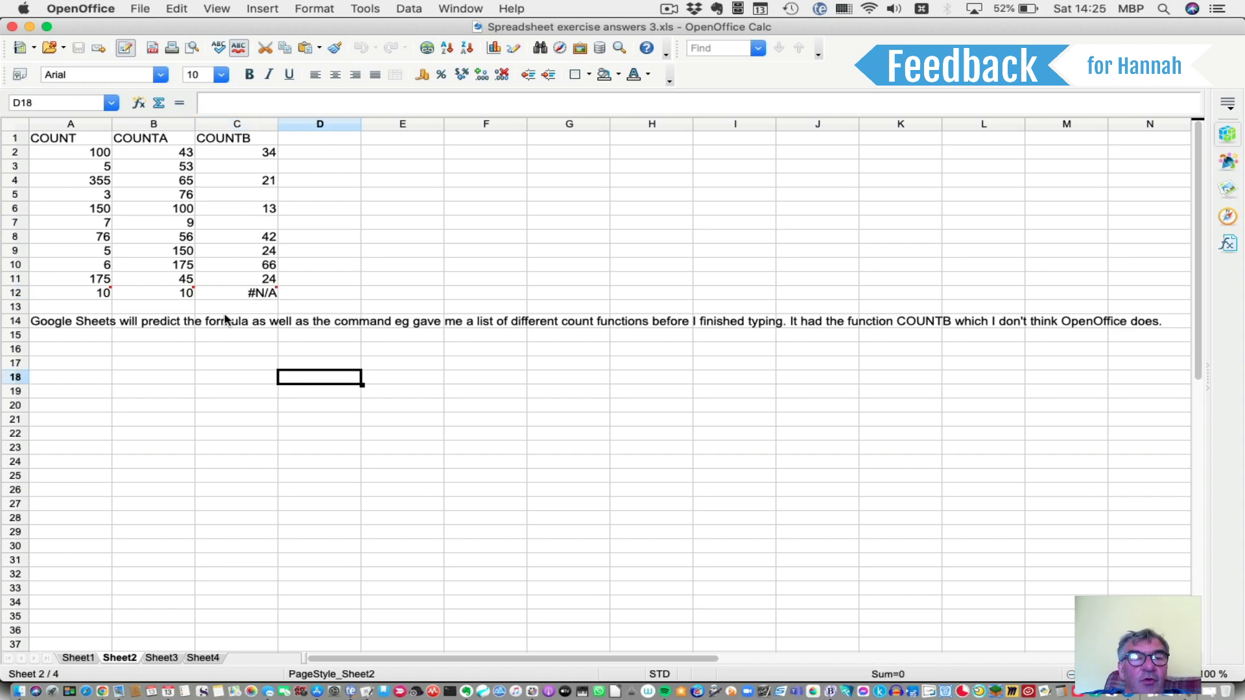
left_click(245, 140)
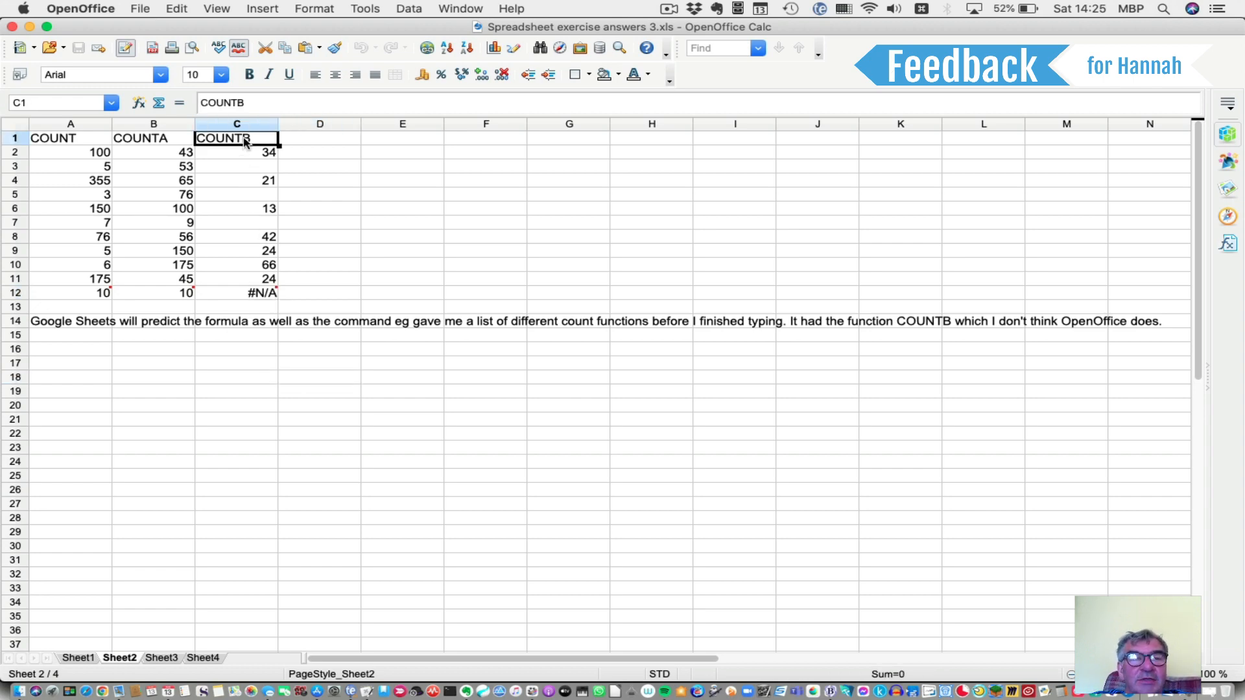
Open the Function Wizard on cell C1 and find the COUNT functions in the list of all functions
left_click(143, 103)
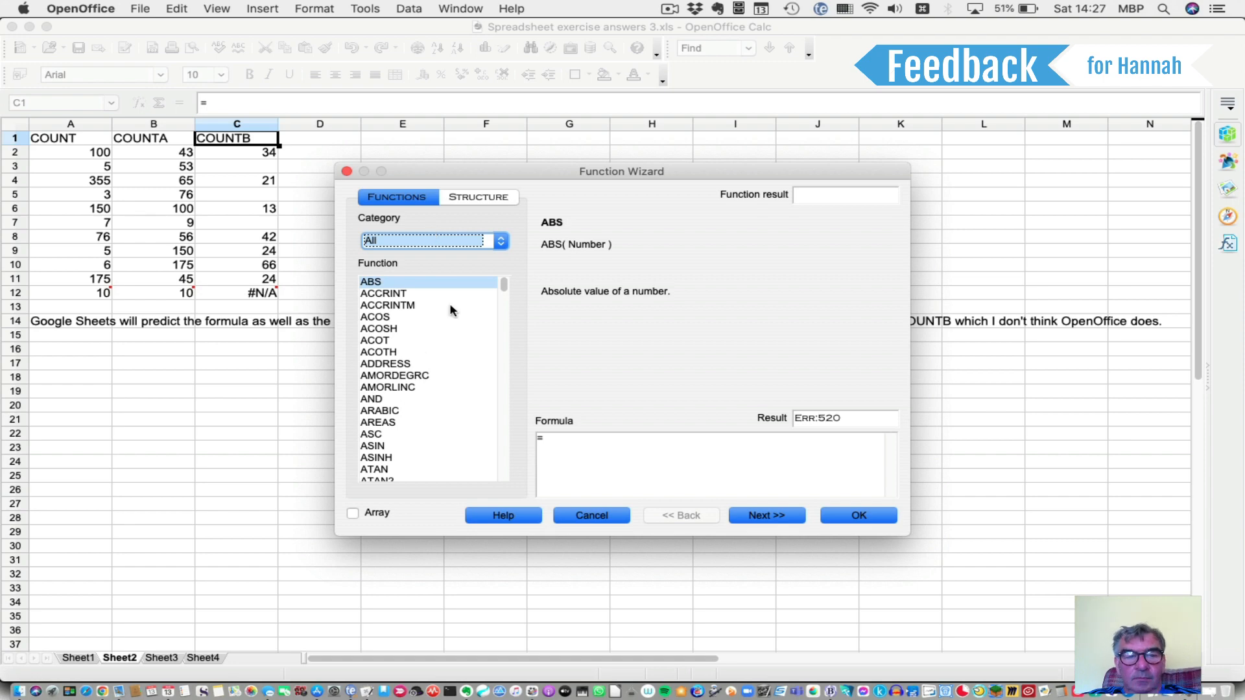
left_click(394, 382)
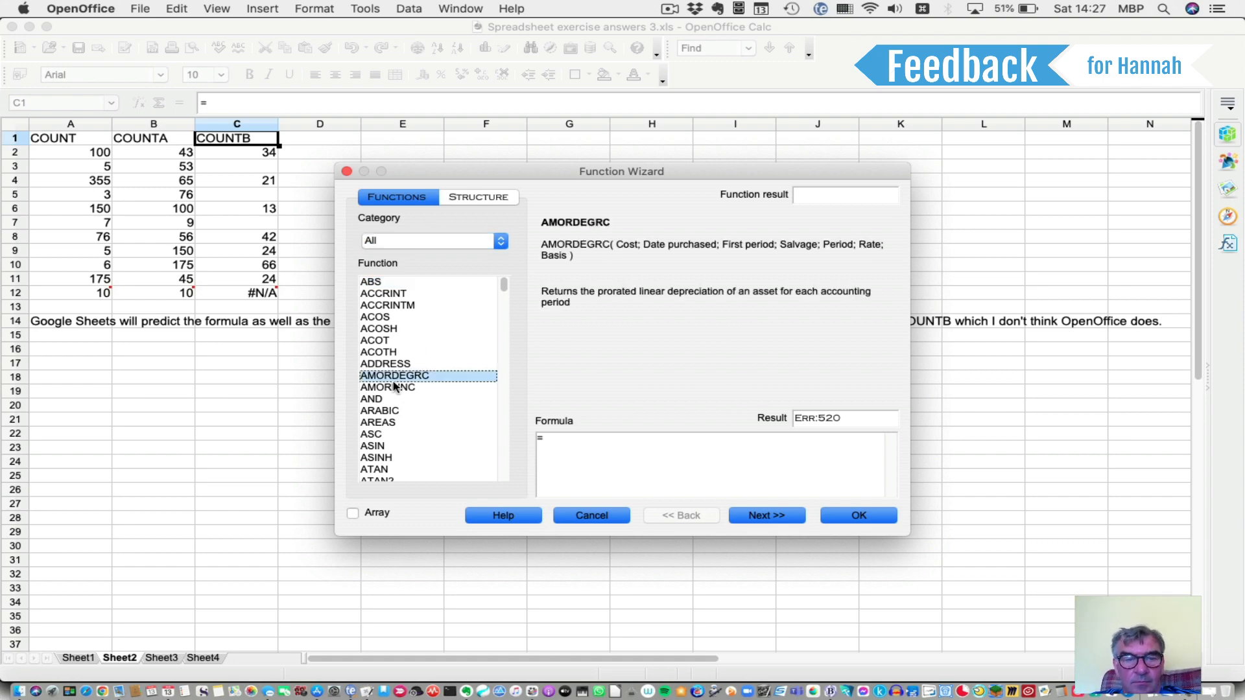
key("c")
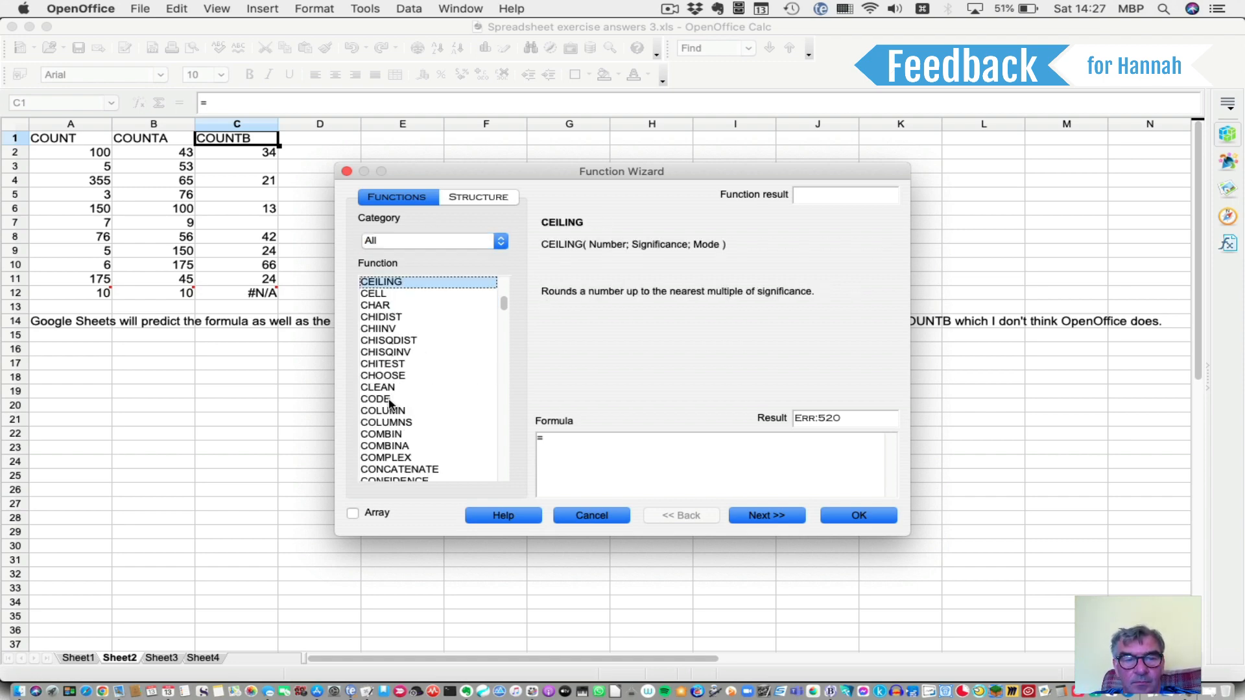
scroll(389, 402, "down", 3)
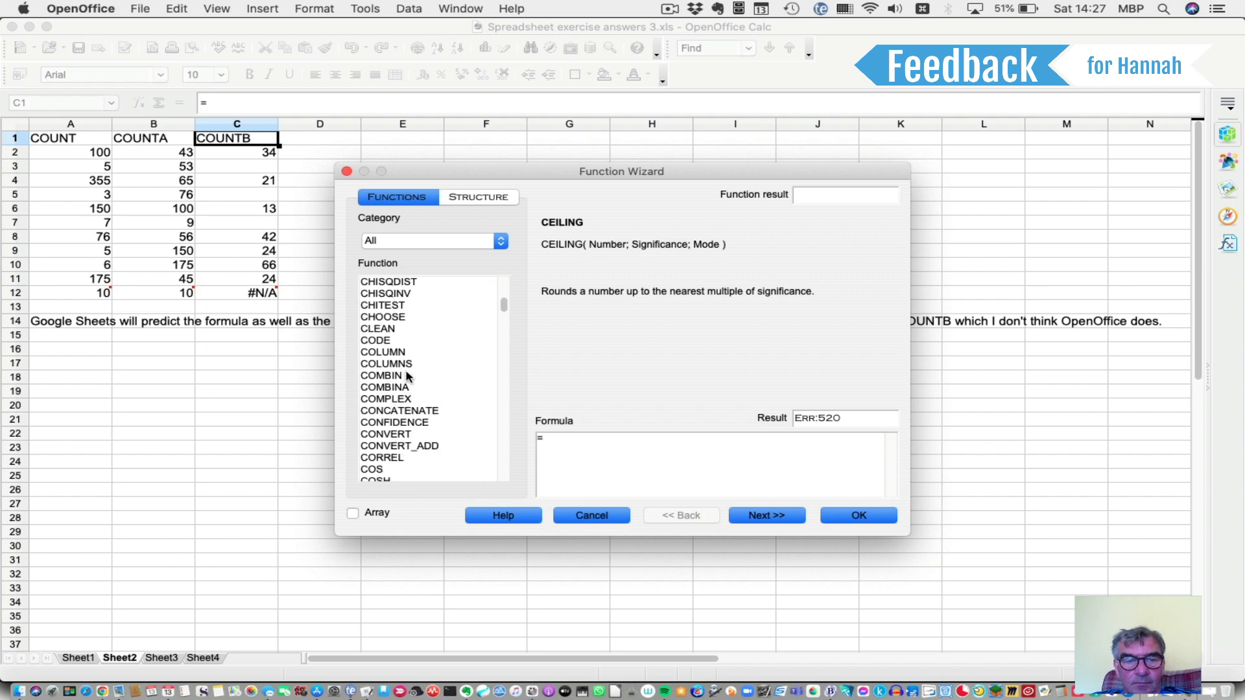
scroll(403, 460, "down", 4)
scroll(403, 460, "down", 6)
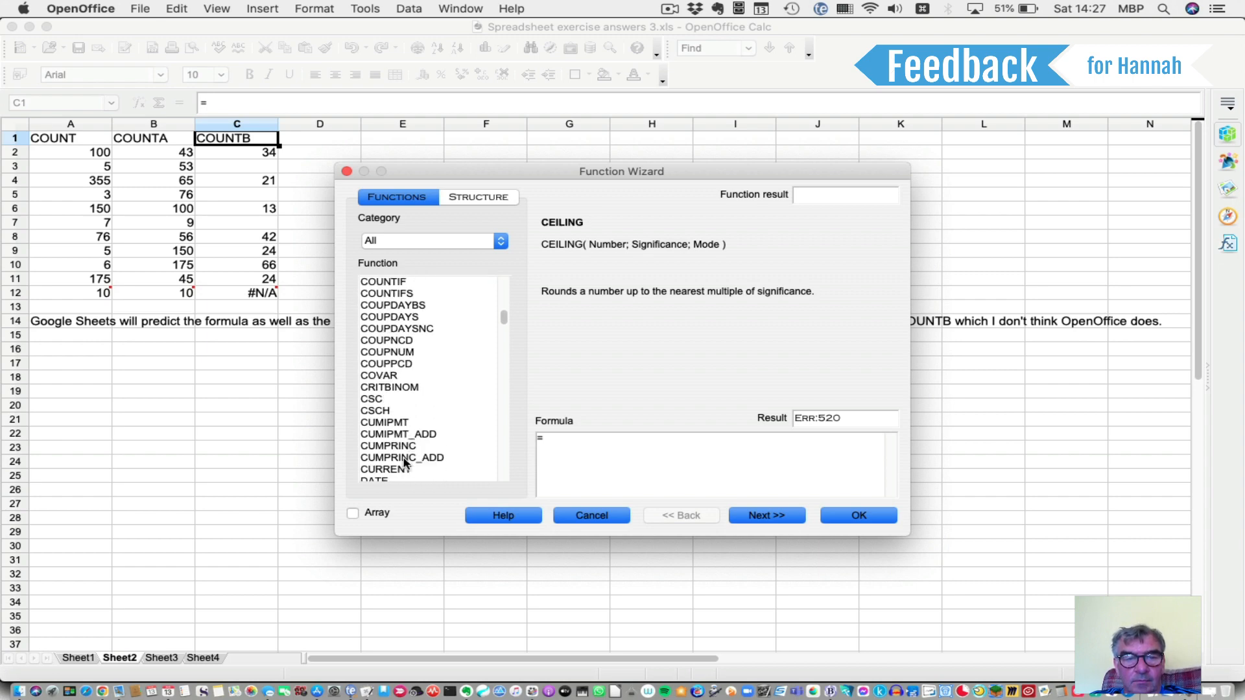
scroll(405, 461, "up", 1)
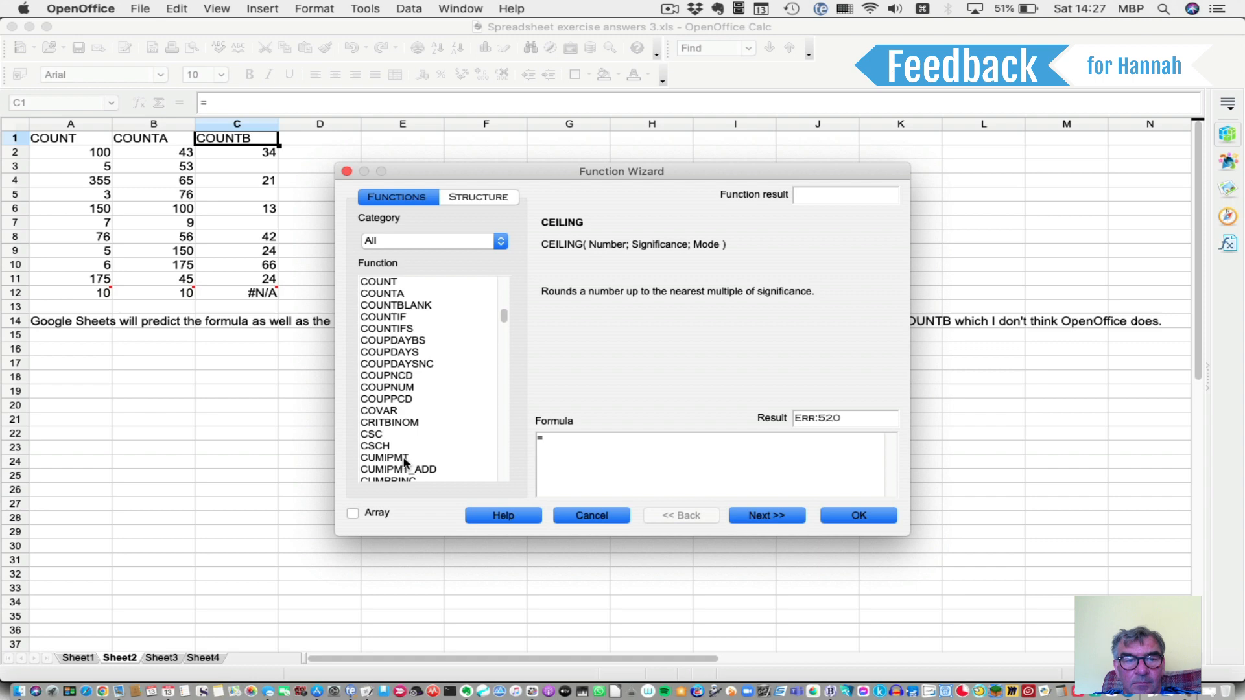
scroll(405, 462, "up", 1)
scroll(402, 311, "up", 2)
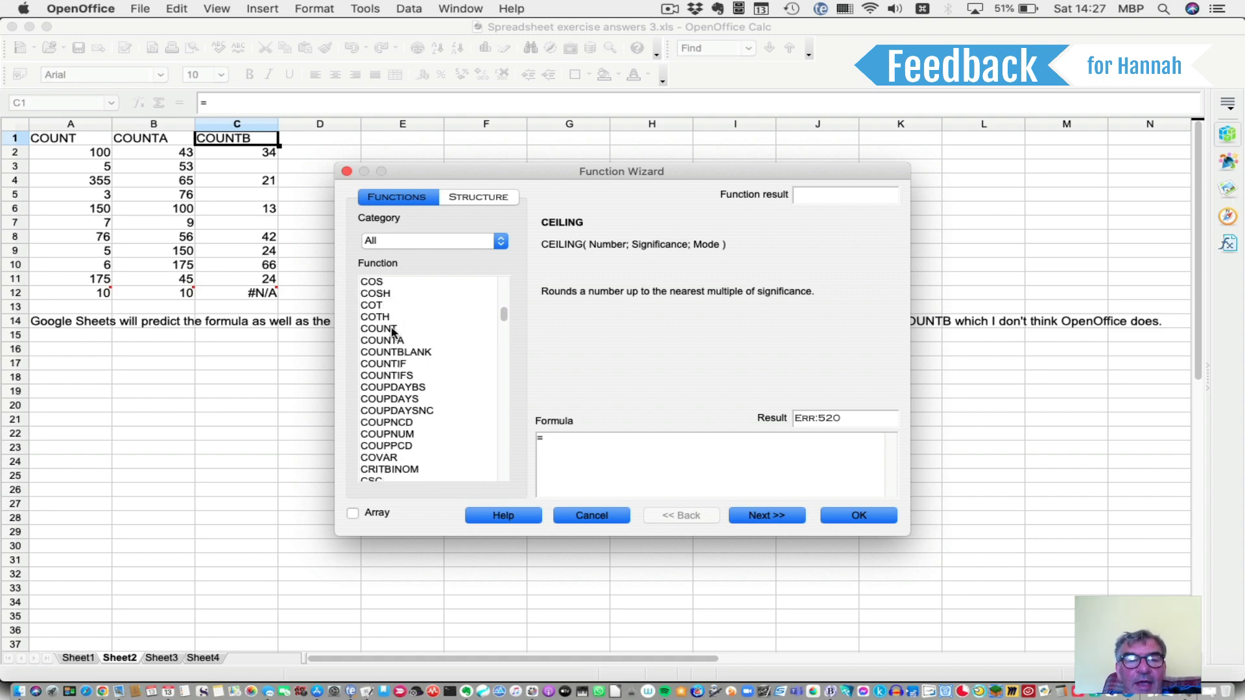
View the descriptions of the COUNT, COUNTA and COUNTIF functions and close the Function Wizard without inserting anything
left_click(392, 331)
left_click(396, 343)
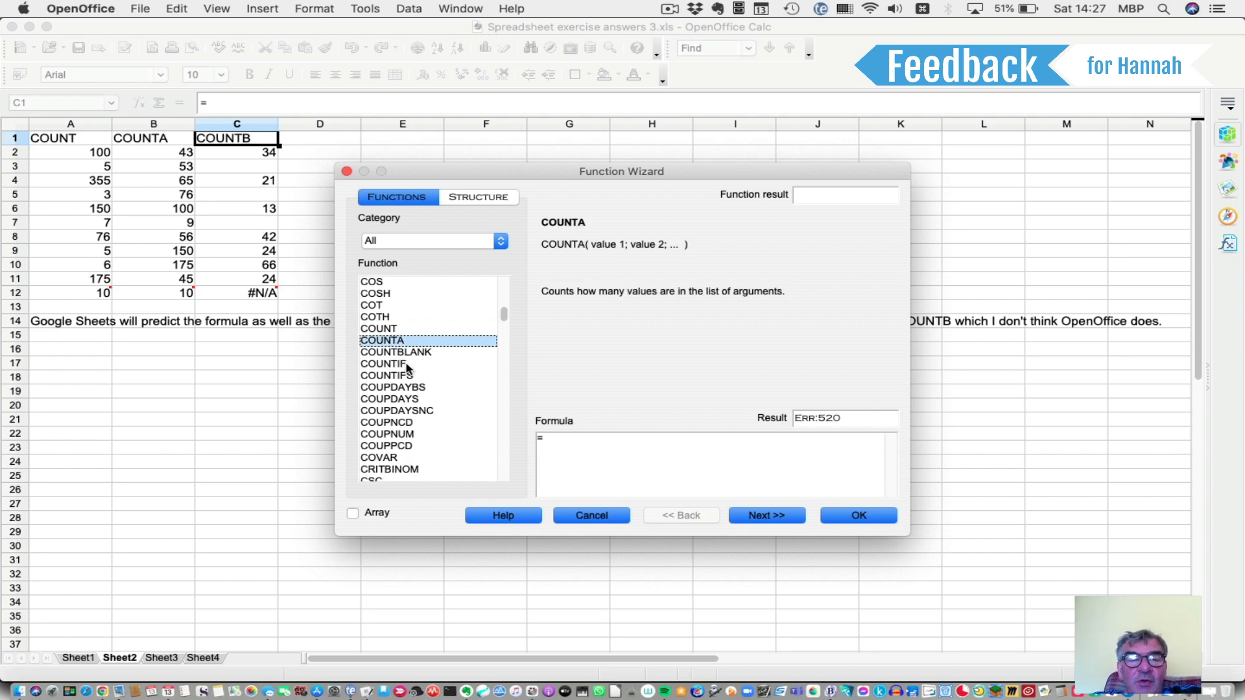
left_click(407, 365)
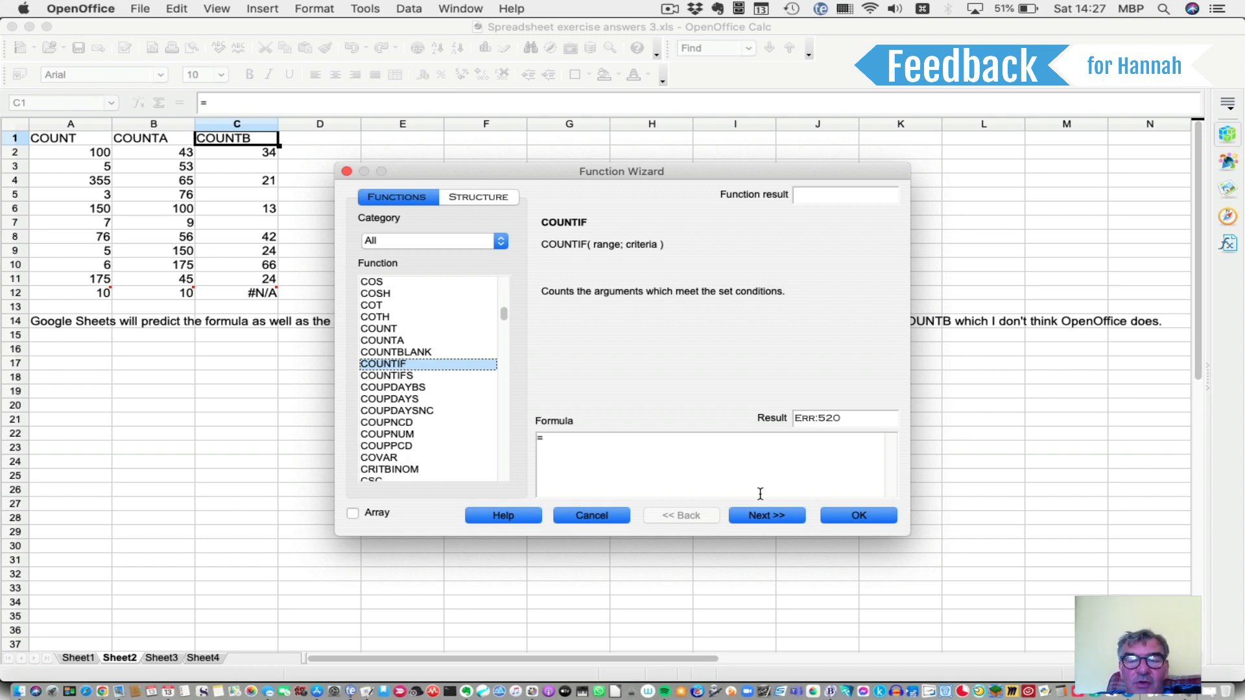
left_click(592, 516)
Examine the note in row 14 about Google Sheets and the COUNTB function
left_click(324, 427)
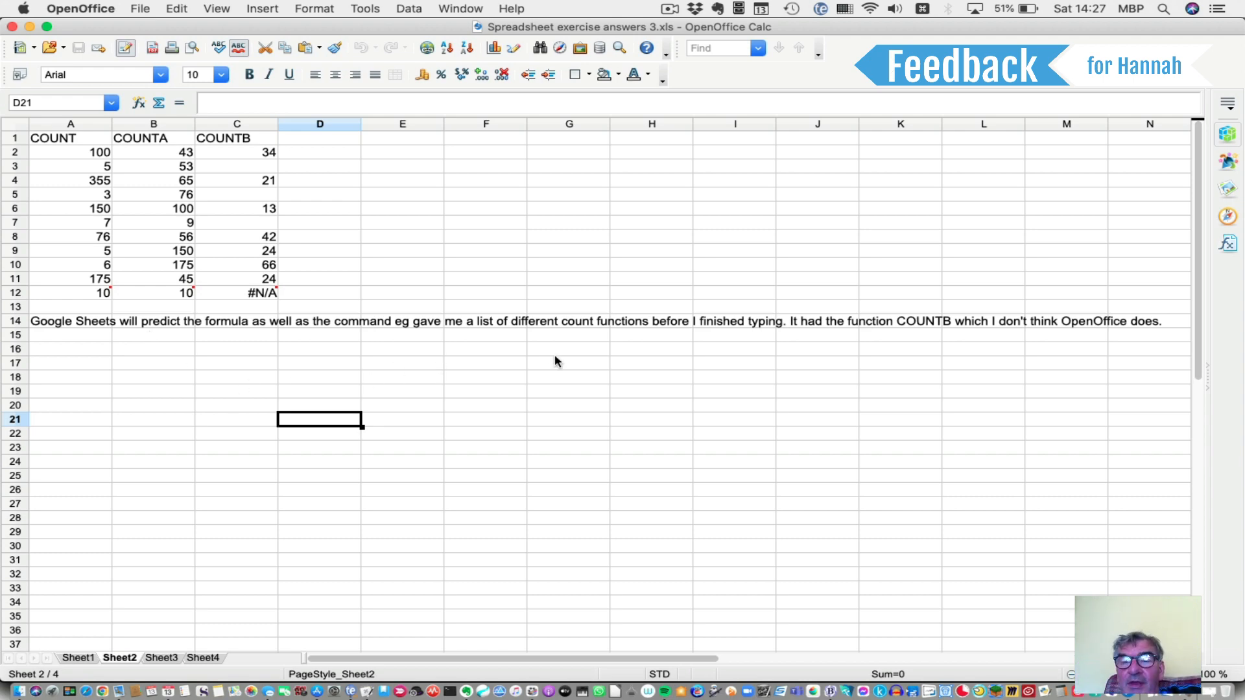
left_click(938, 324)
left_click(880, 393)
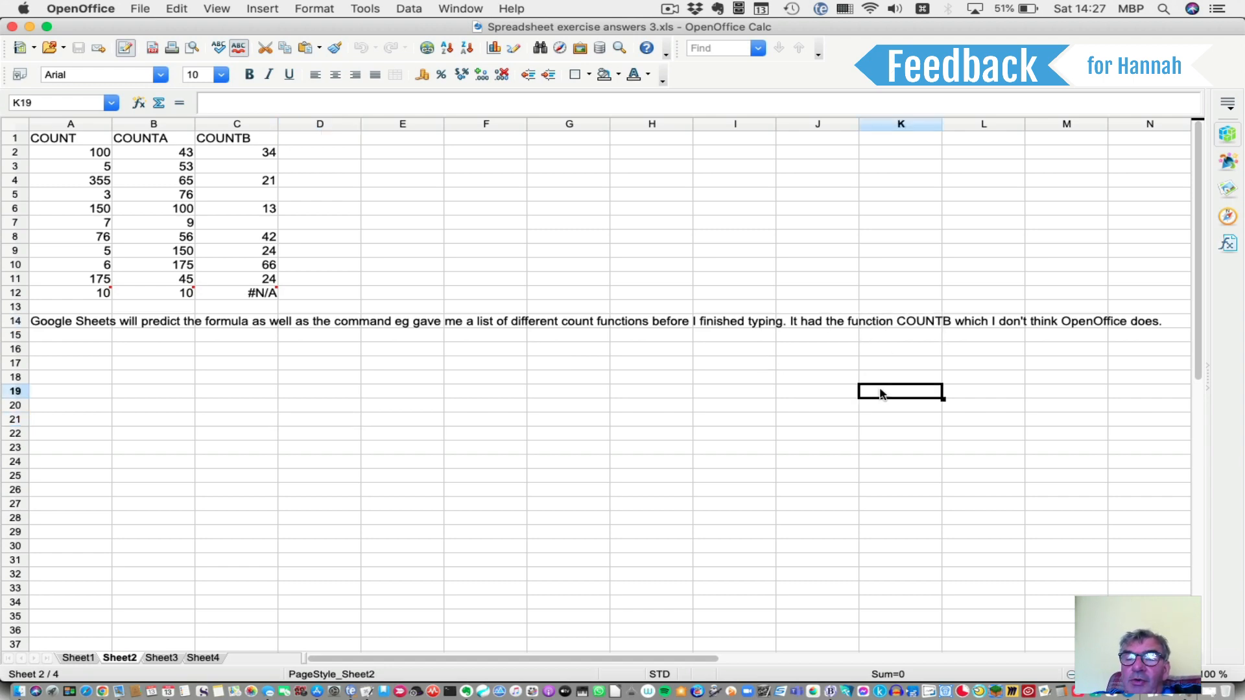
Review the rainfall charts on Sheet3 and both Doncaster temperature charts on Sheet4
left_click(171, 658)
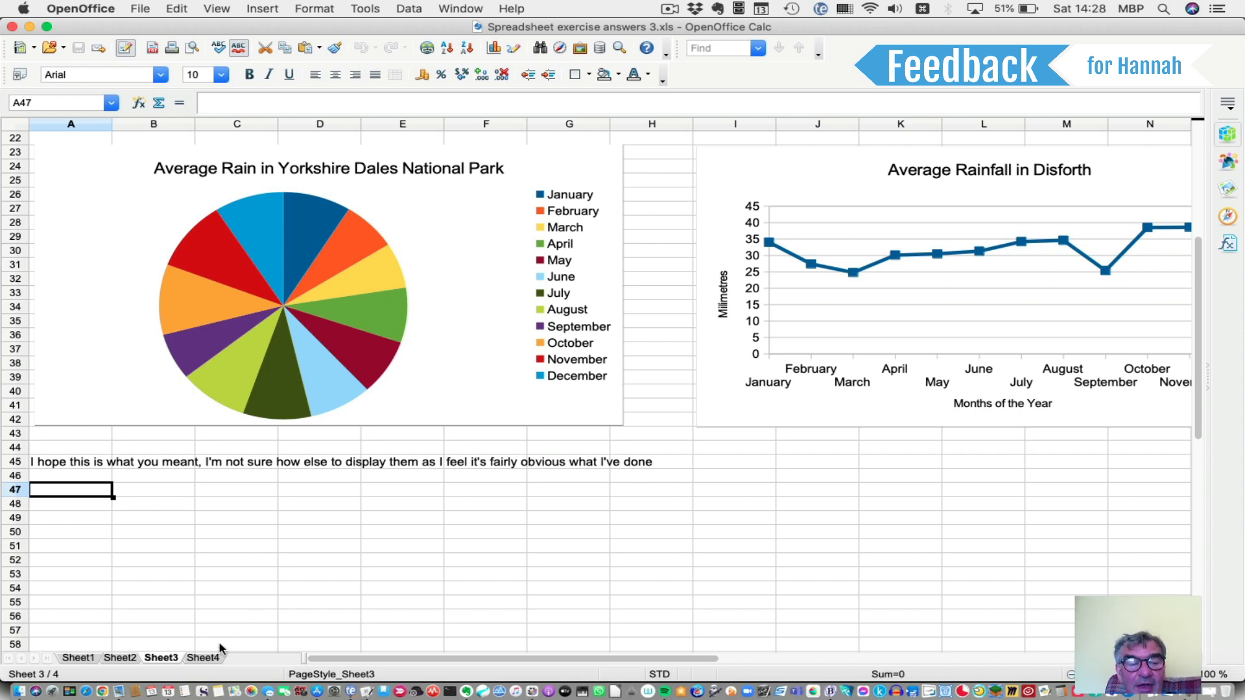
left_click(205, 658)
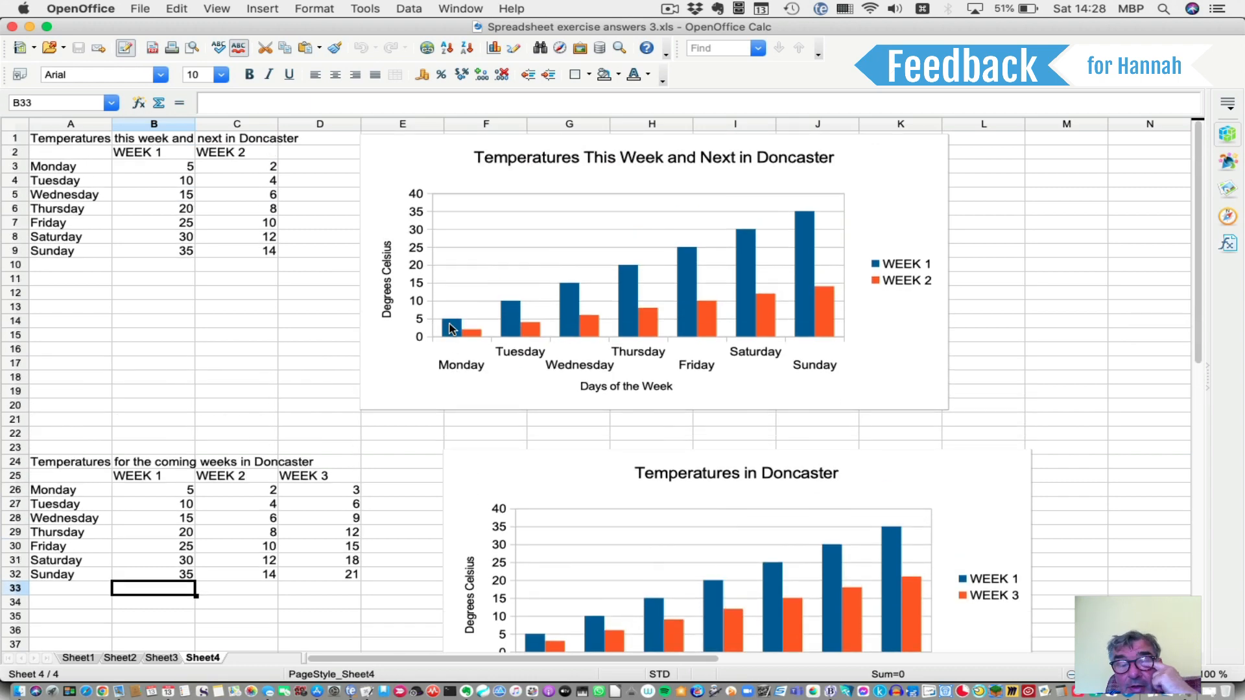
scroll(451, 328, "down", 4)
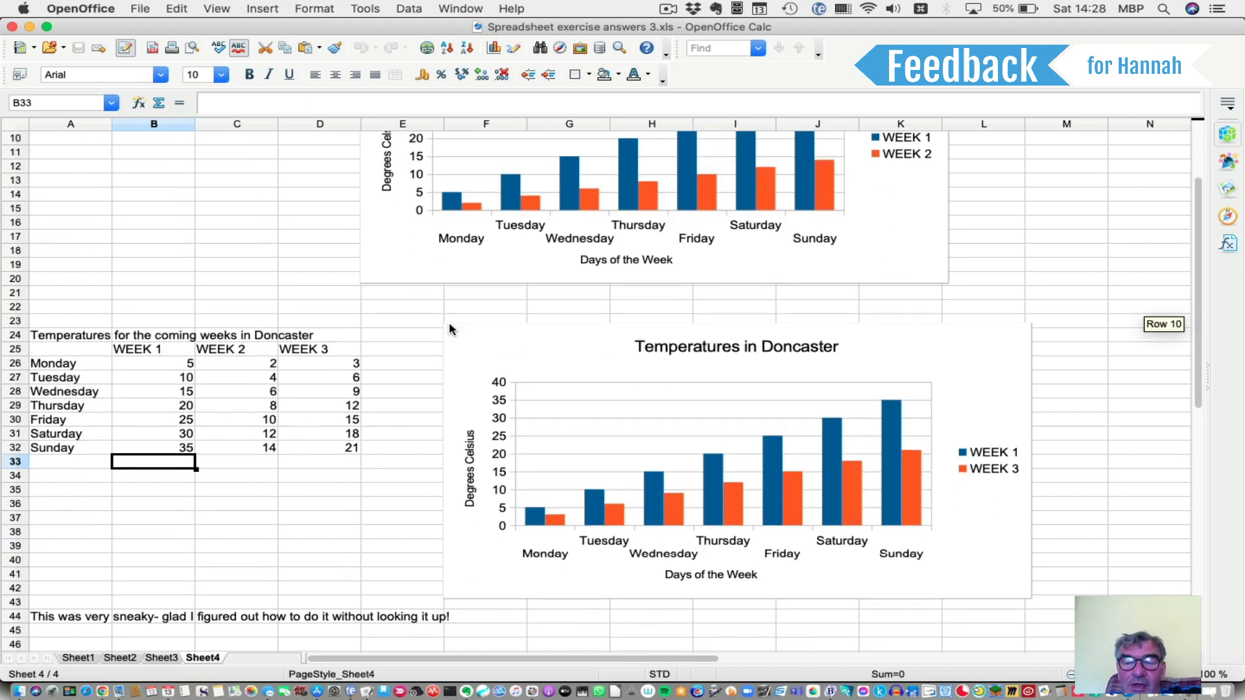
scroll(451, 328, "up", 4)
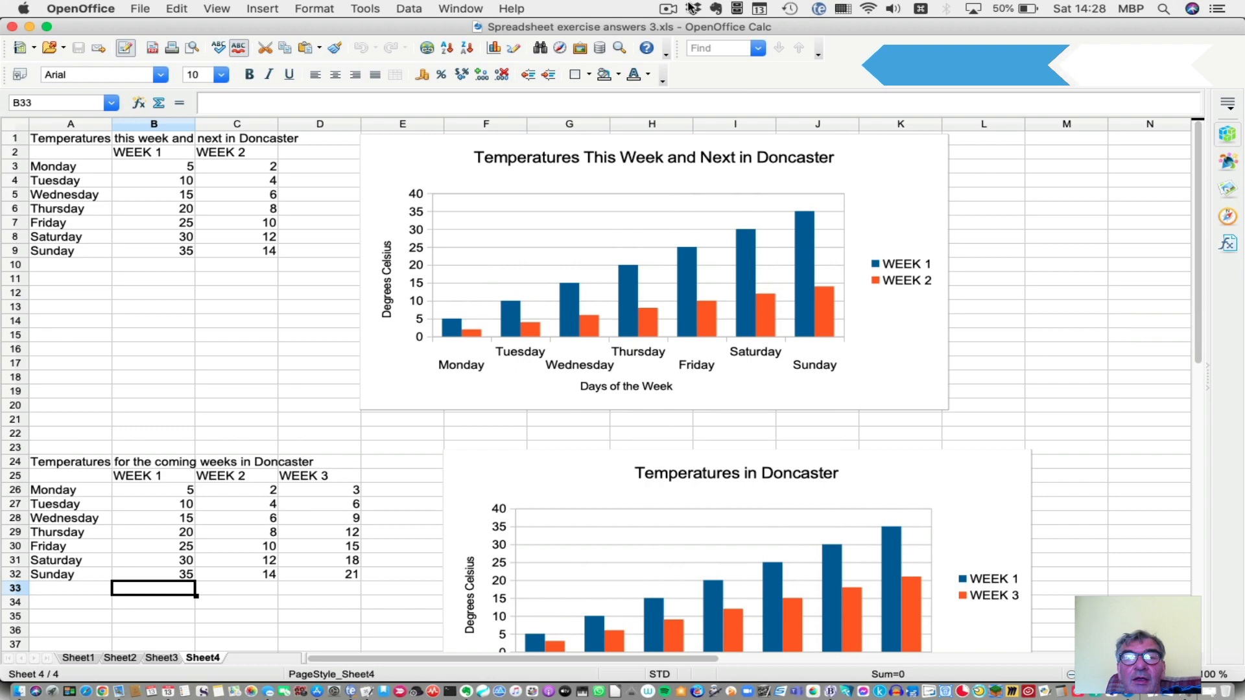
left_click(667, 9)
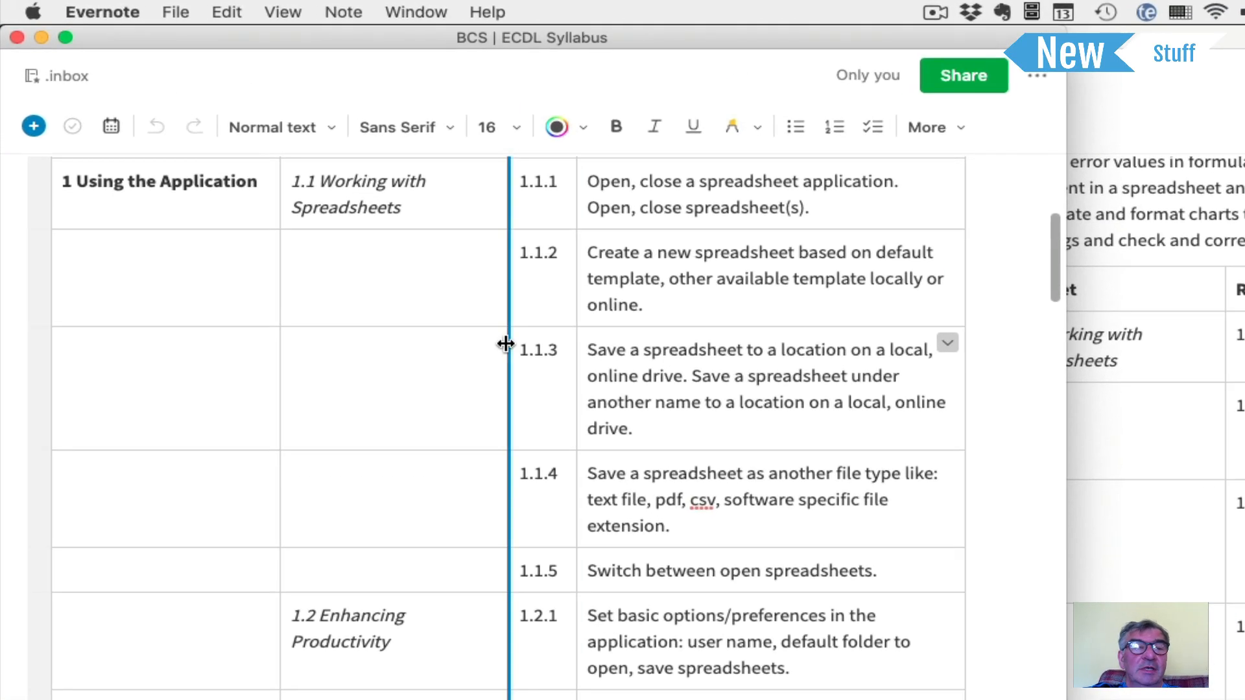
Look through the module goals and the task table in the BCS | ECDL Syllabus note in Evernote
scroll(503, 340, "up", 10)
scroll(311, 556, "down", 20)
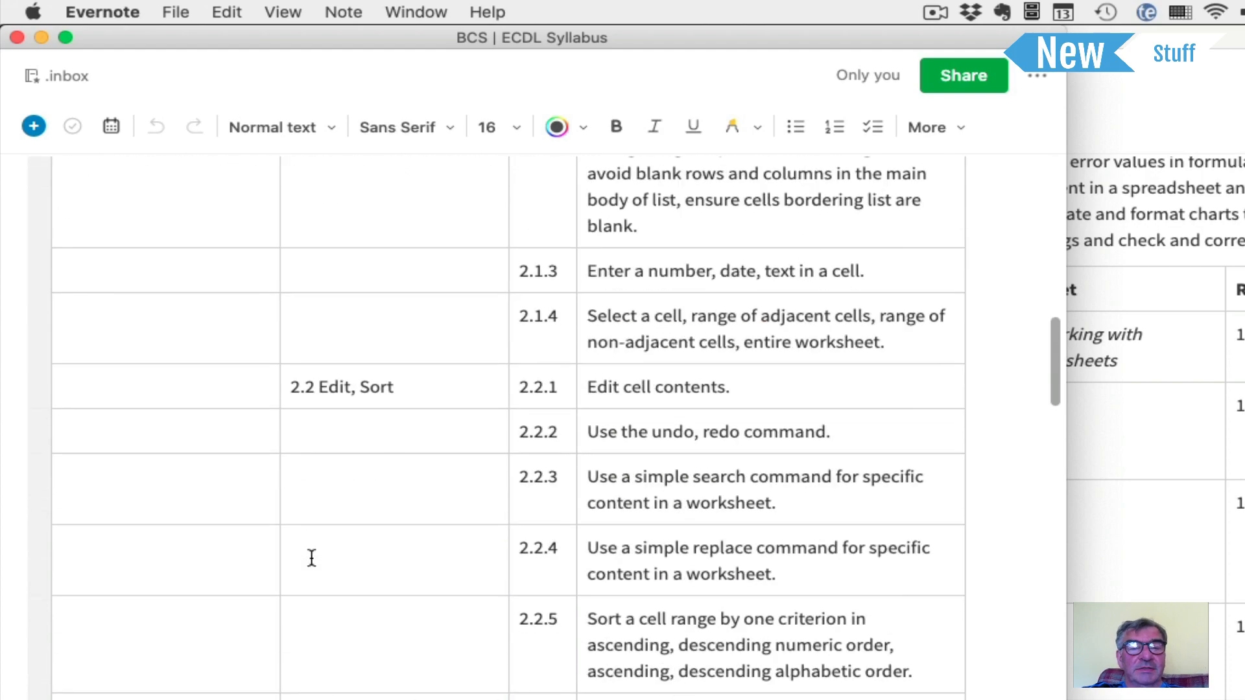
scroll(311, 557, "up", 20)
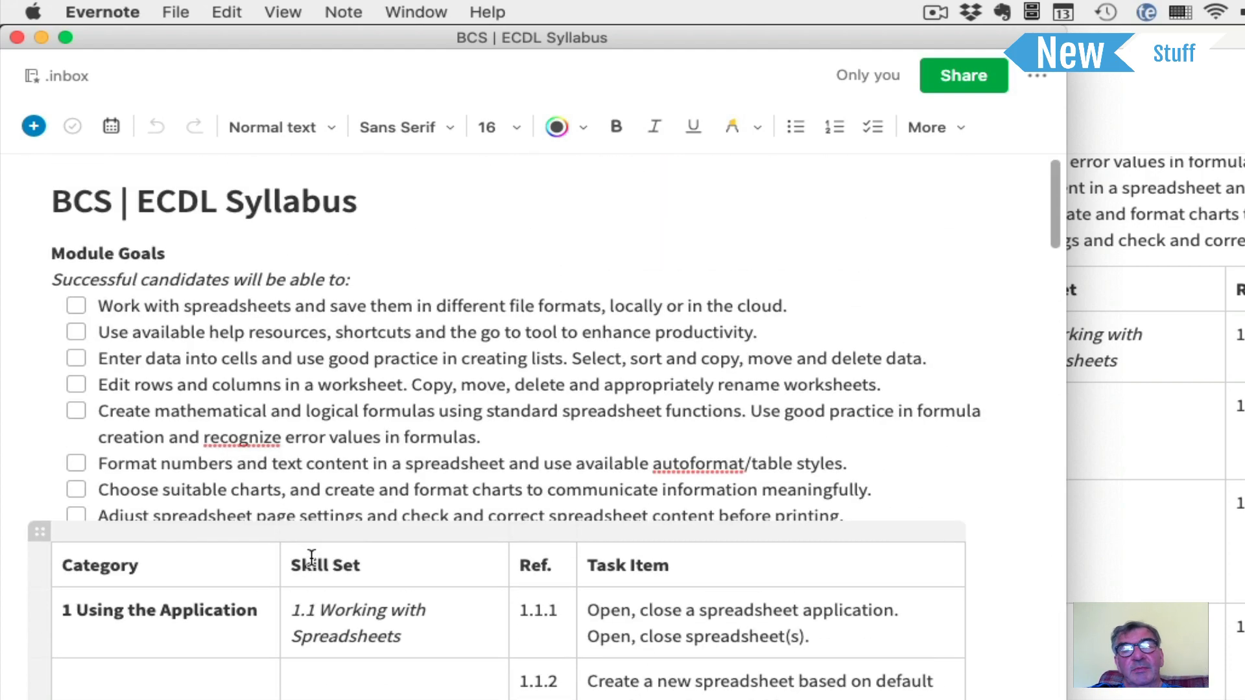
scroll(376, 544, "down", 2)
scroll(376, 544, "down", 4)
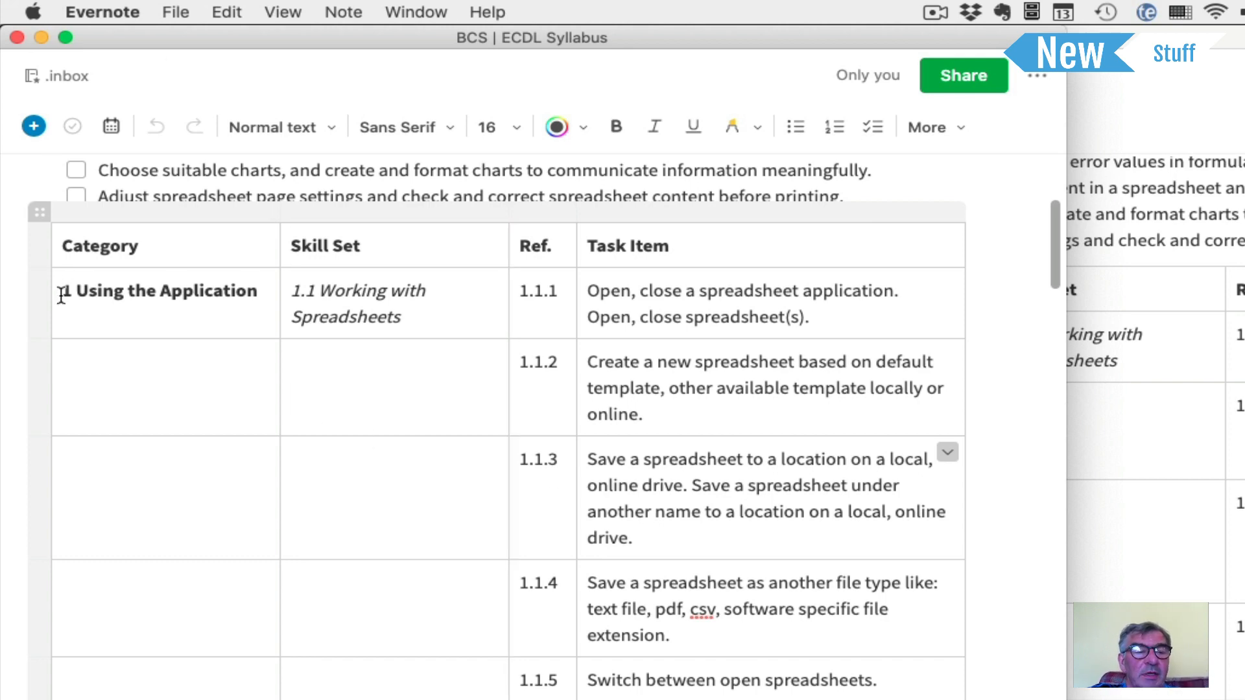
Examine syllabus tasks 1.1.1 to 1.1.5 on working with spreadsheets, including the csv file type in task 1.1.4
left_click_drag(61, 289, 852, 681)
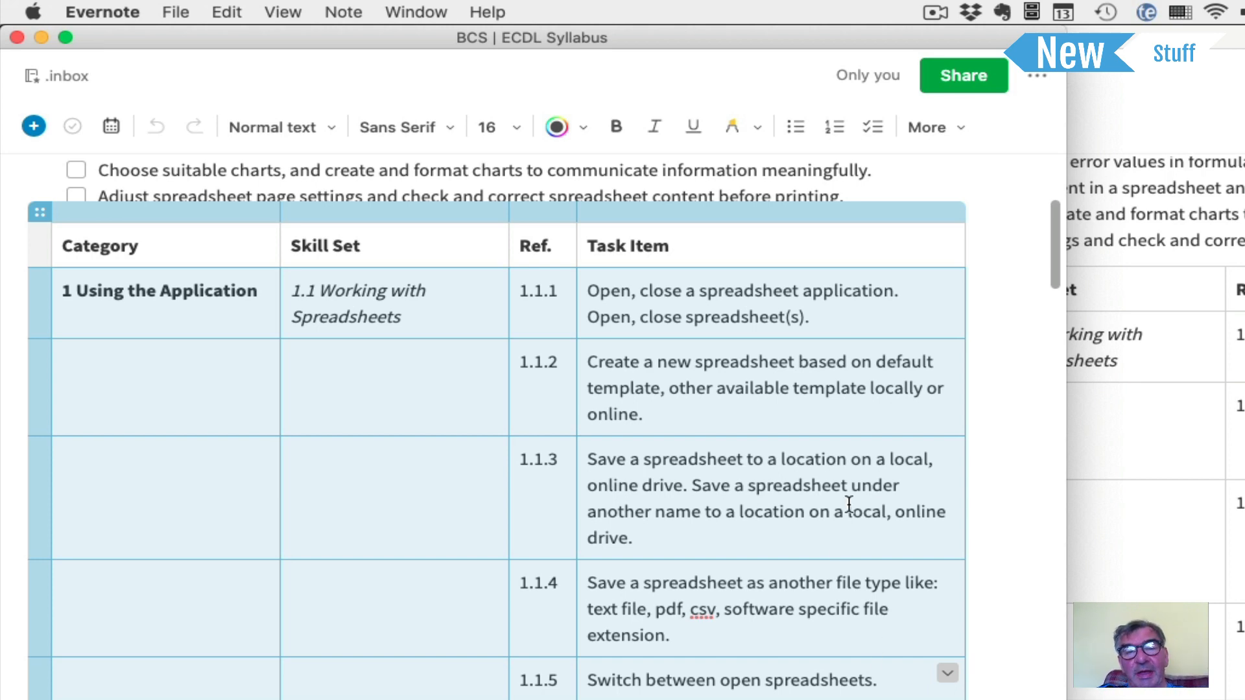
left_click(815, 402)
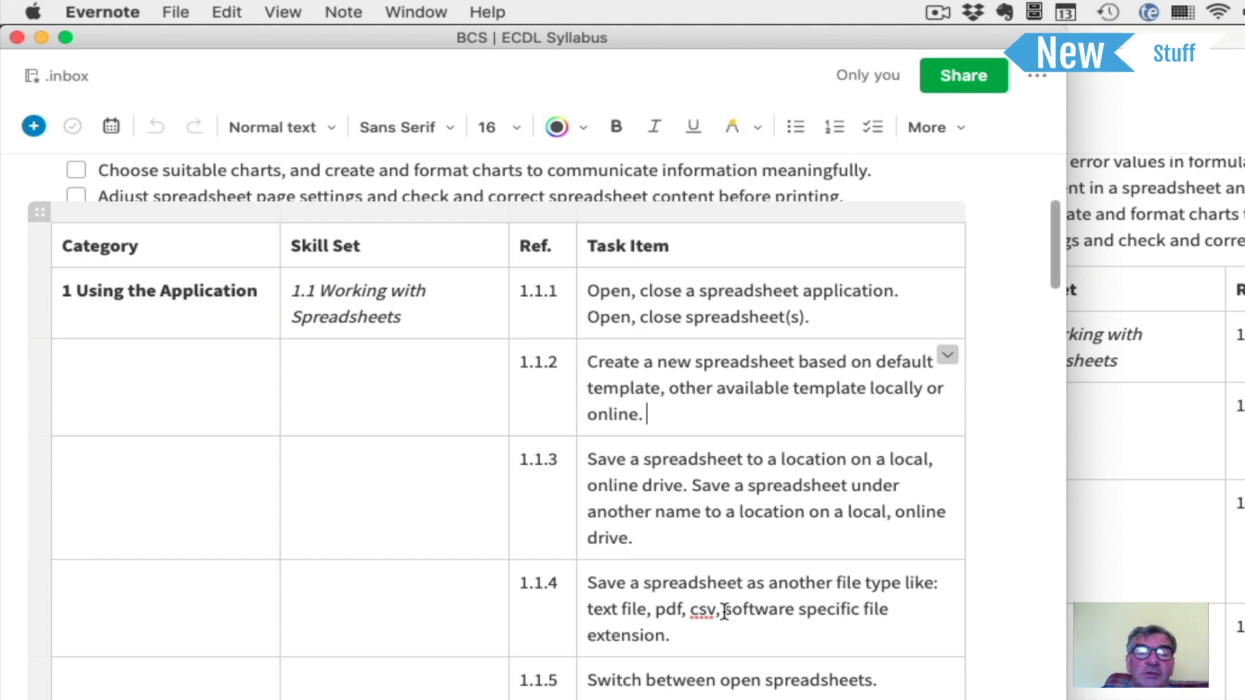
scroll(727, 609, "down", 2)
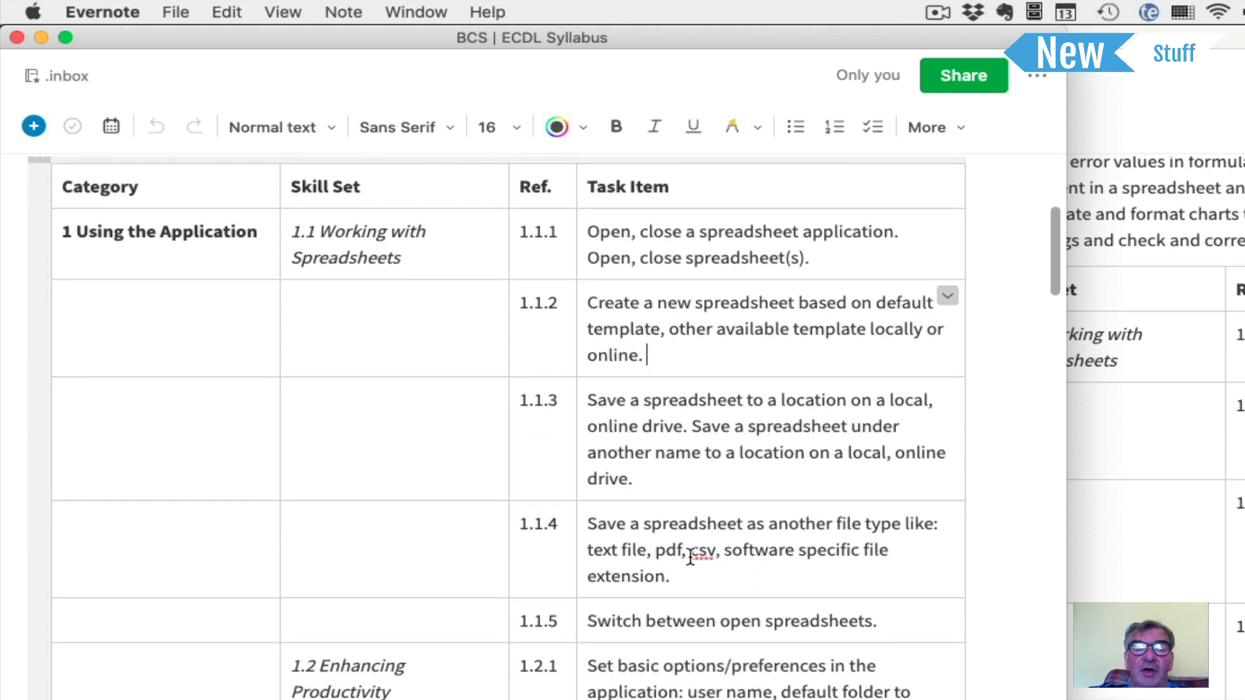
left_click_drag(688, 551, 713, 556)
left_click(753, 577)
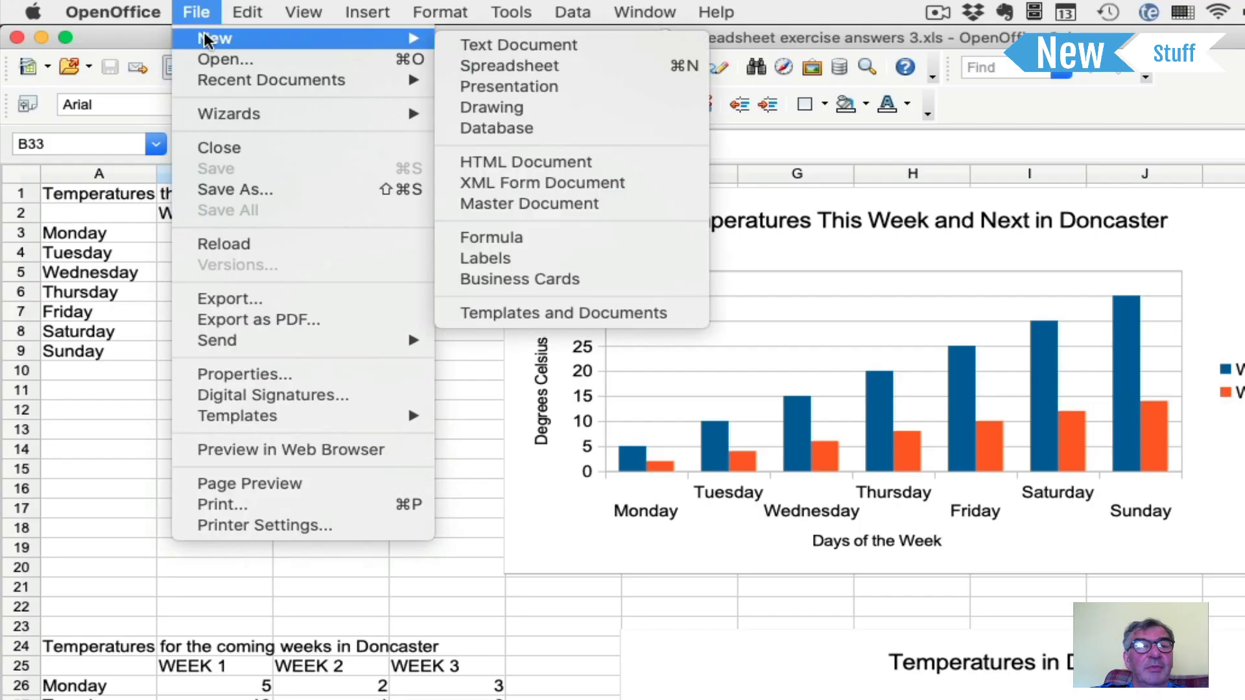
Create a new spreadsheet in OpenOffice Calc and enter hfgf, kjkj and jkhjkjk in cells A1 to A3
left_click(562, 64)
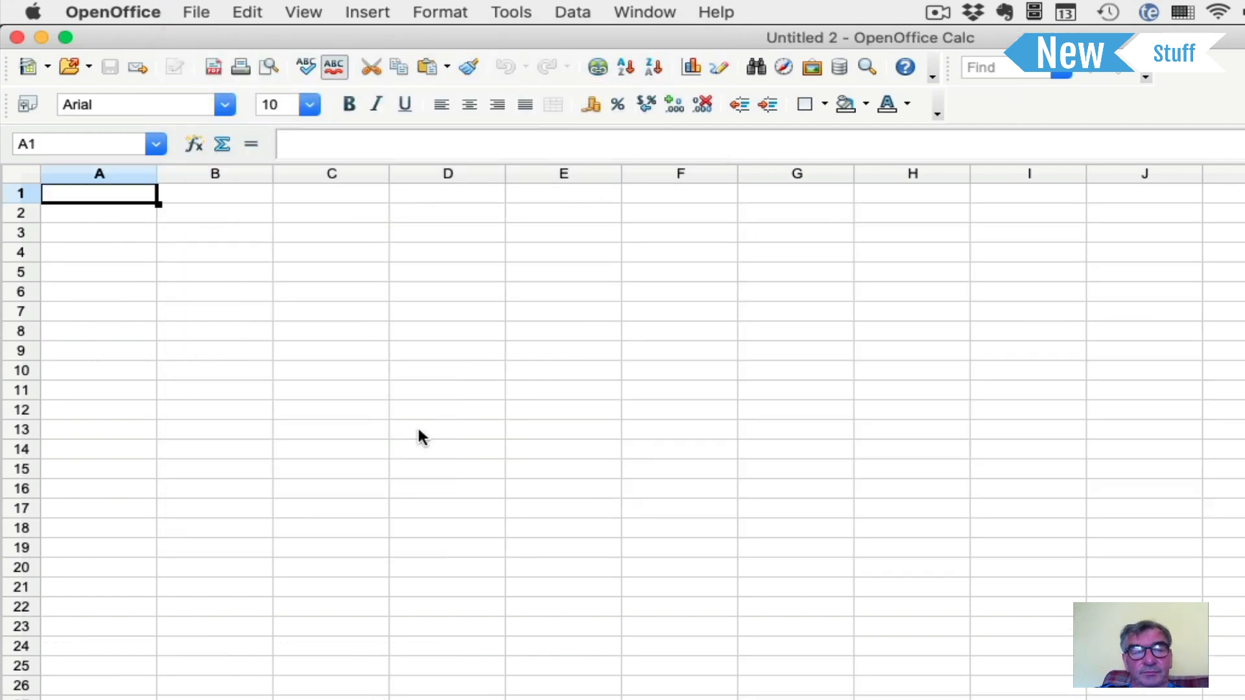
type("hfgf")
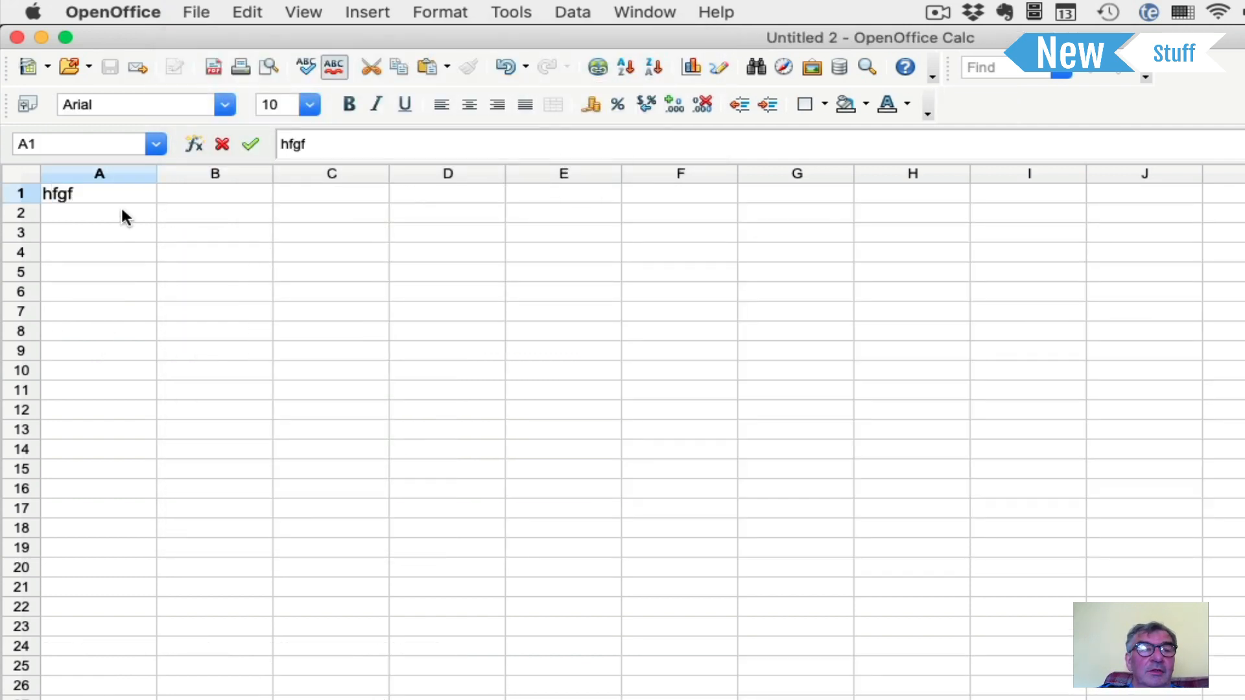
key("Return")
type("kjkj")
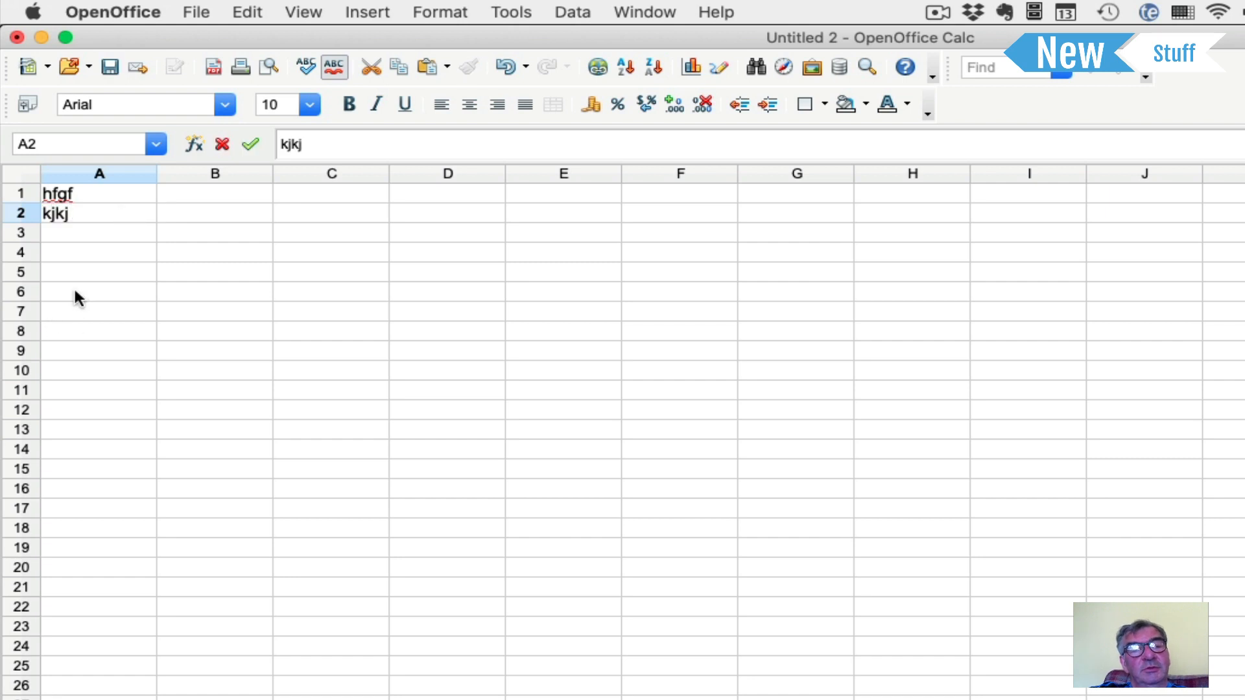
key("Return")
type("jkhjkjk")
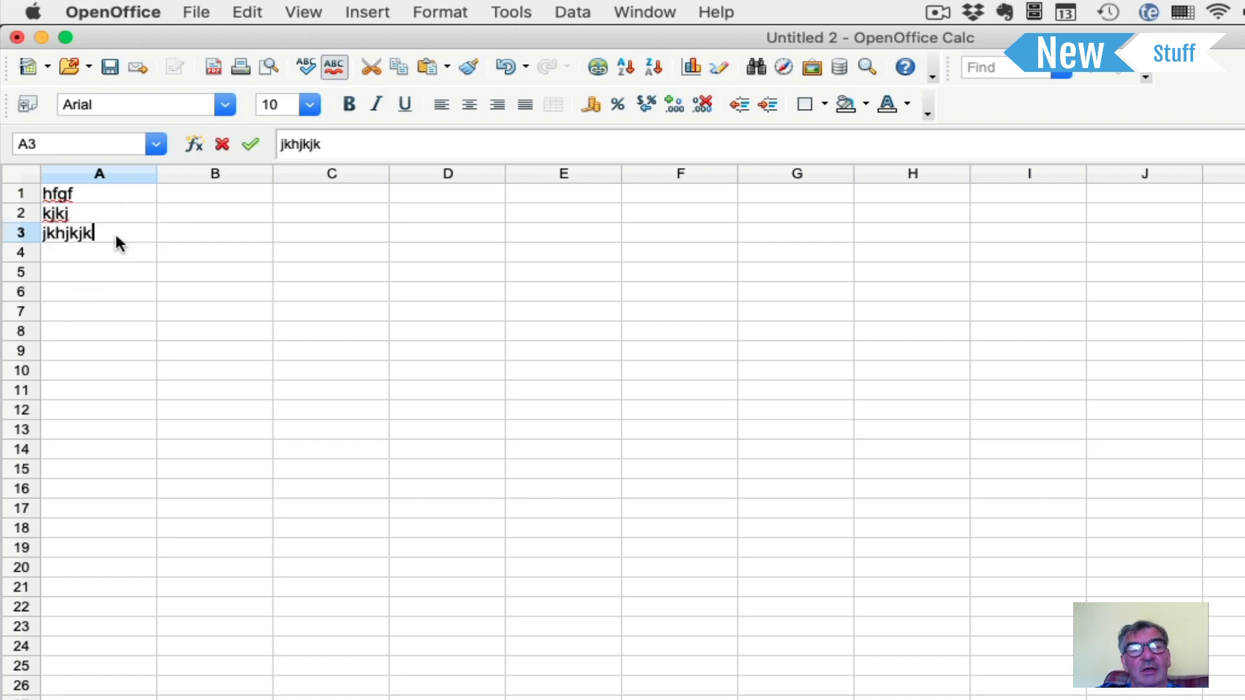
left_click(205, 410)
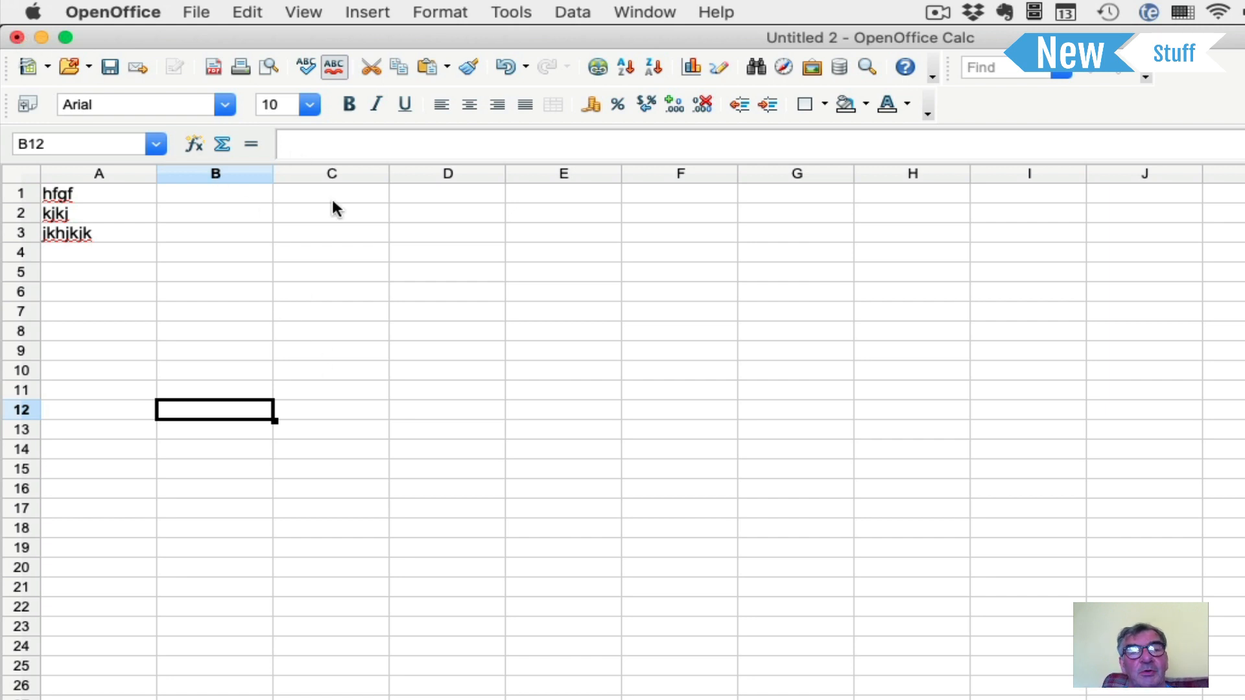
Close the new untitled spreadsheet and discard its changes
left_click(198, 11)
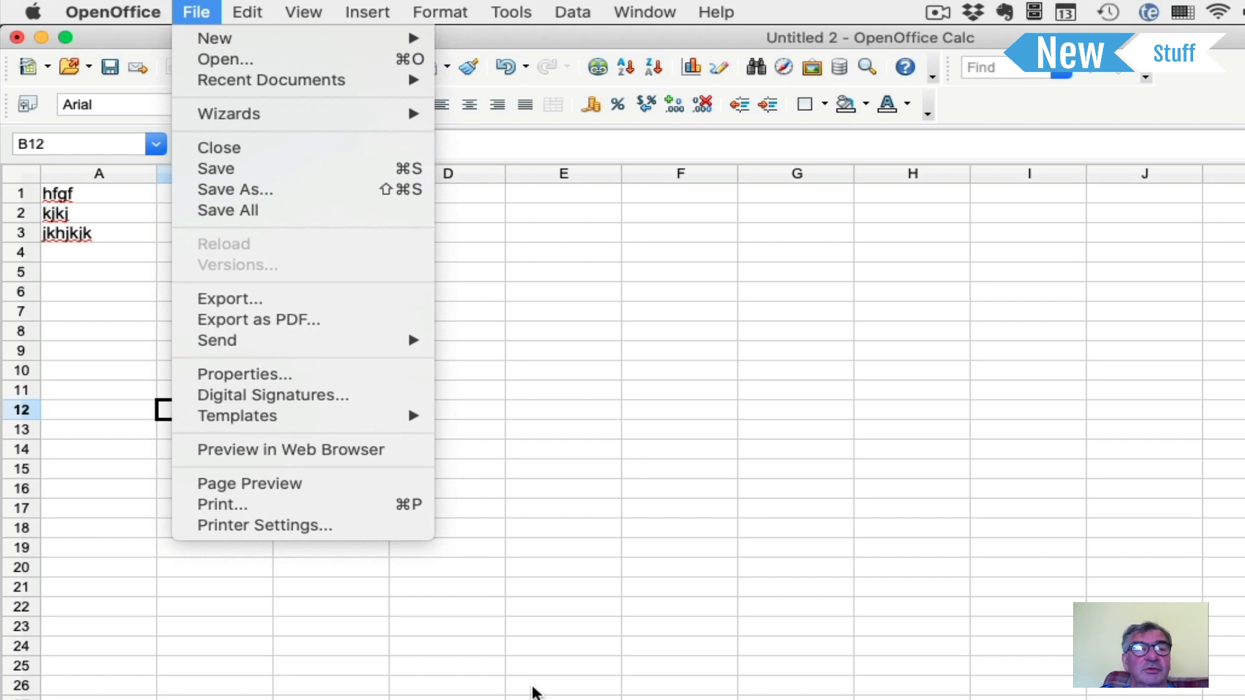
left_click(531, 689)
left_click(17, 38)
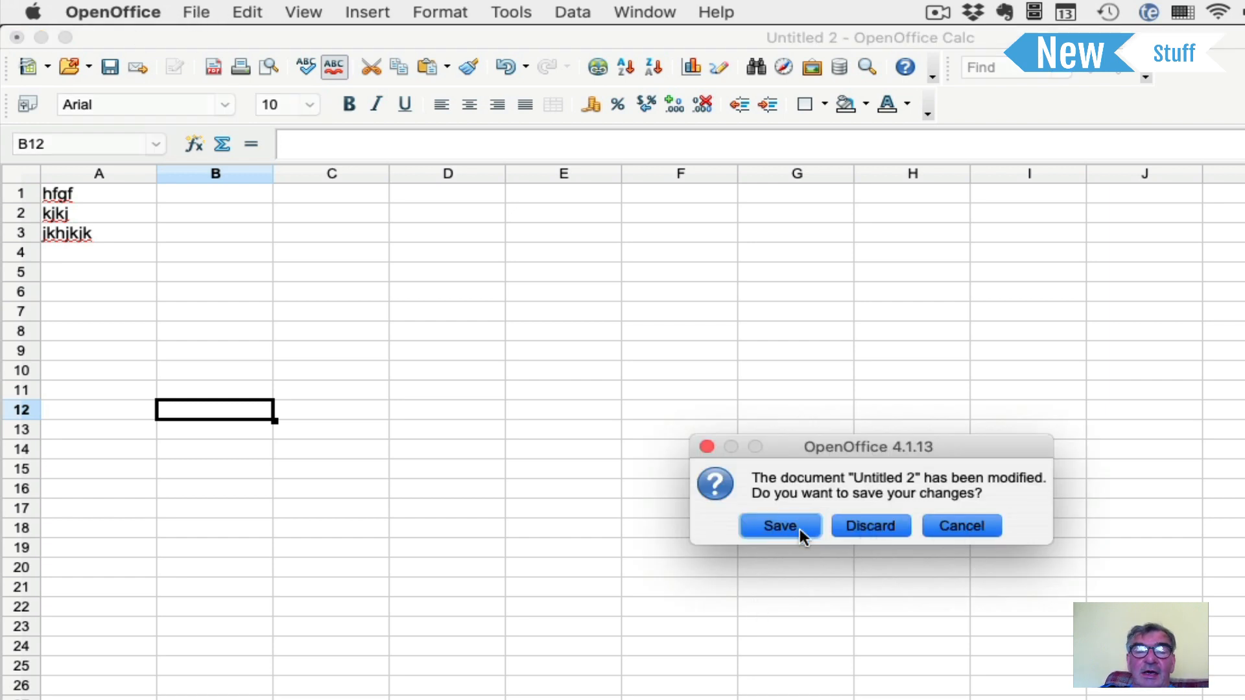
left_click(874, 524)
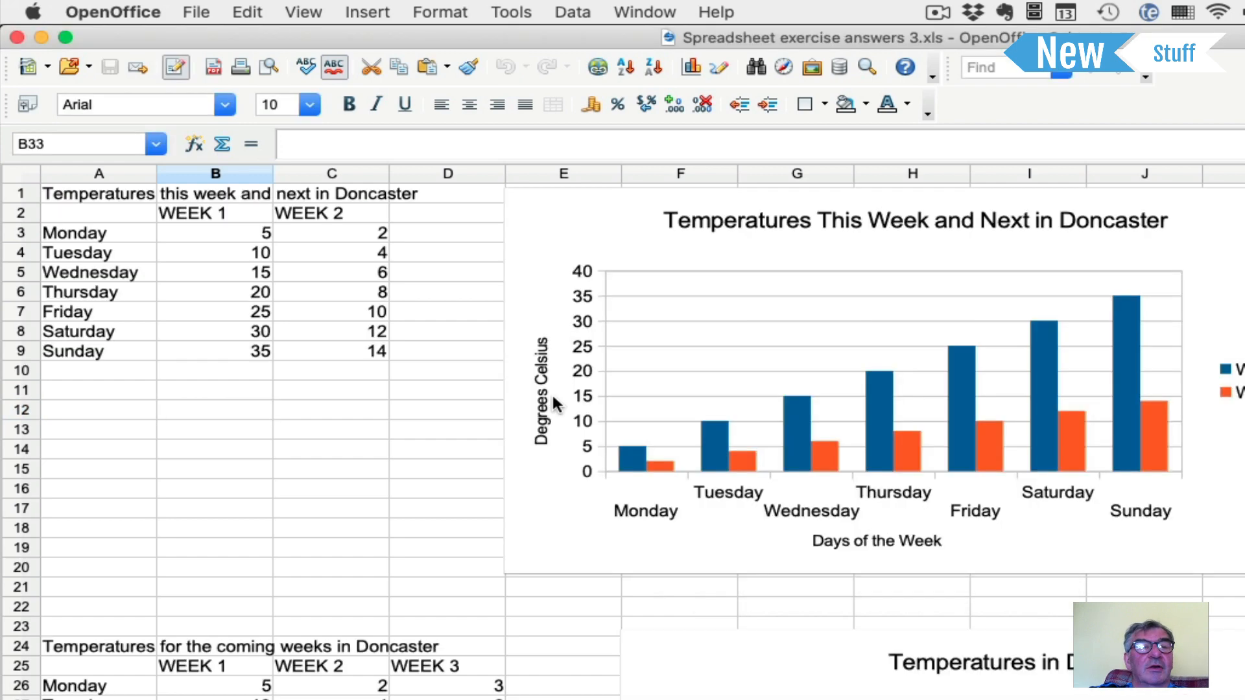
Create two new blank spreadsheets, one after the other, and select cell E10 in the second one
left_click(130, 13)
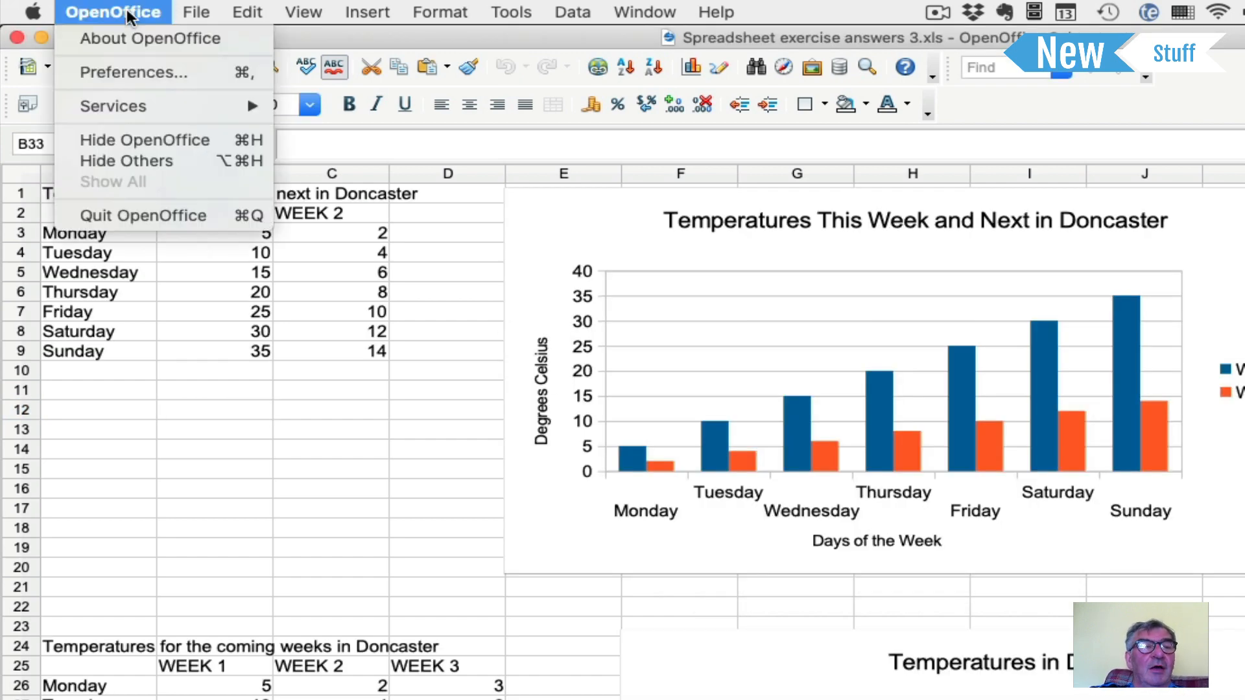
mouse_move(196, 13)
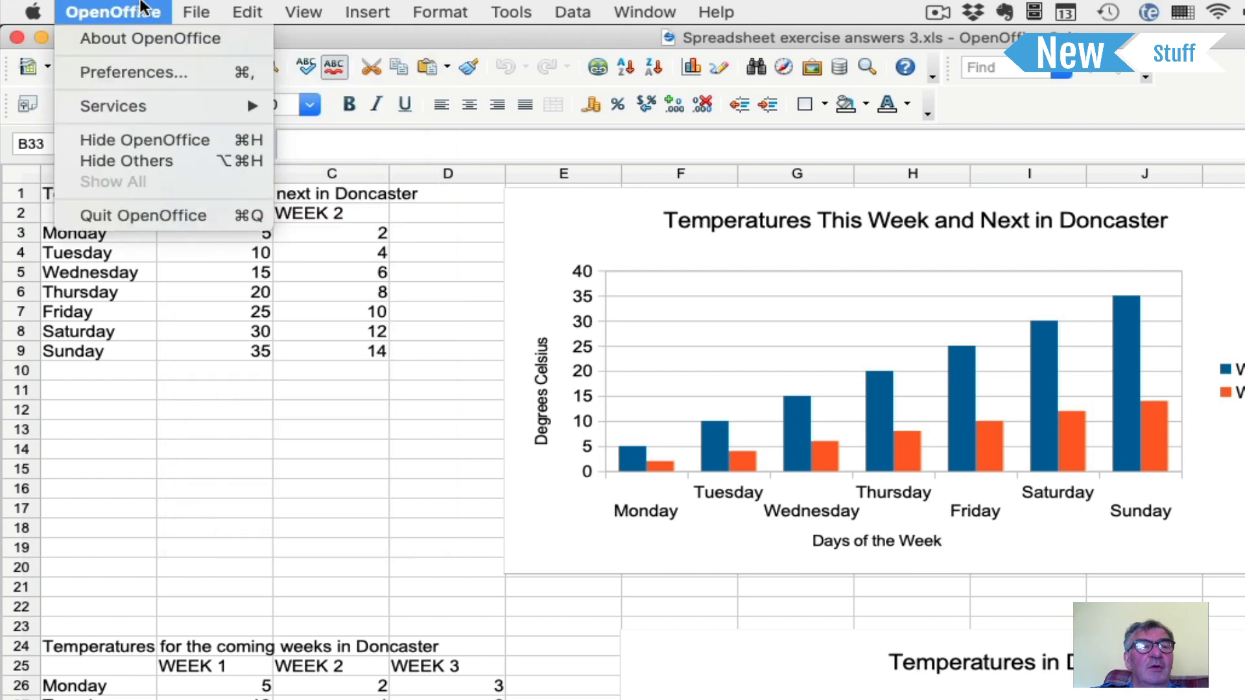
mouse_move(203, 40)
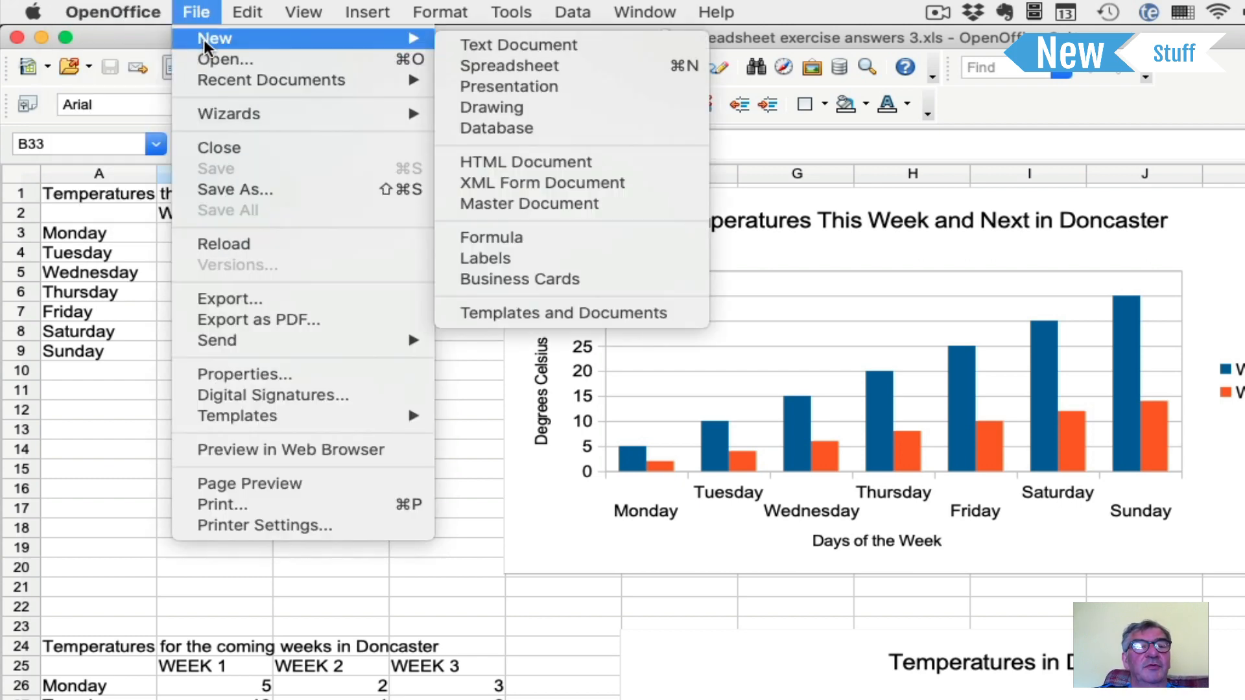
left_click(532, 64)
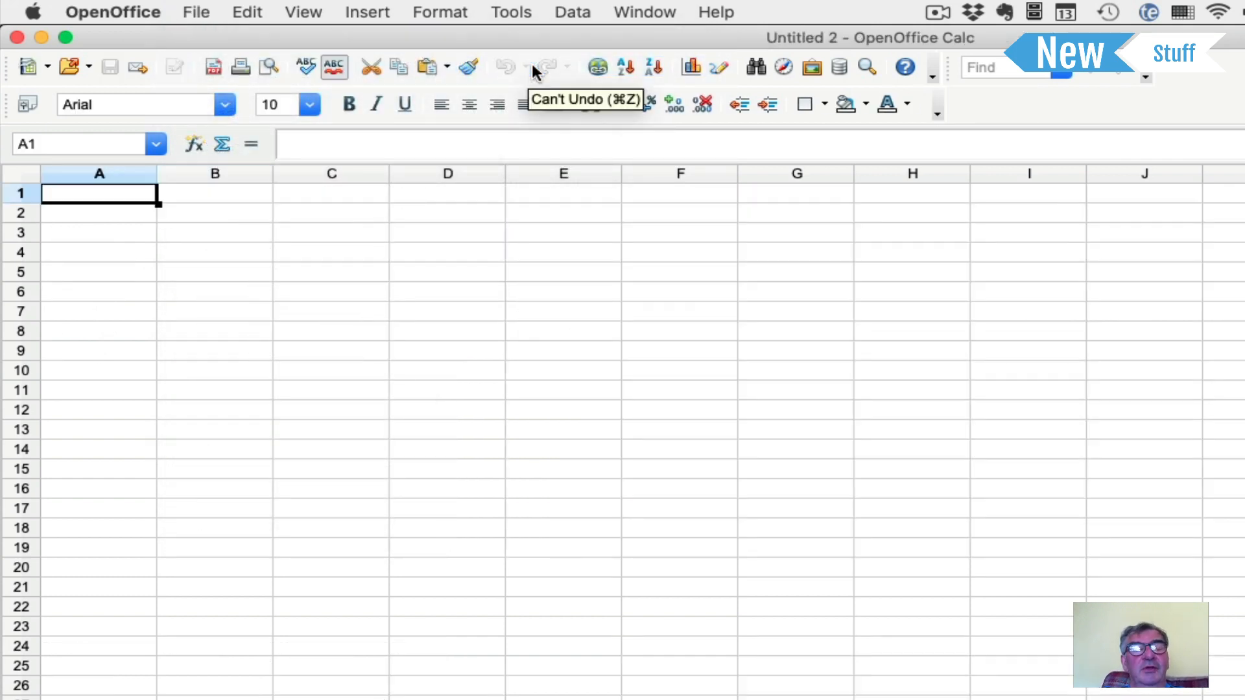
left_click(199, 13)
mouse_move(214, 39)
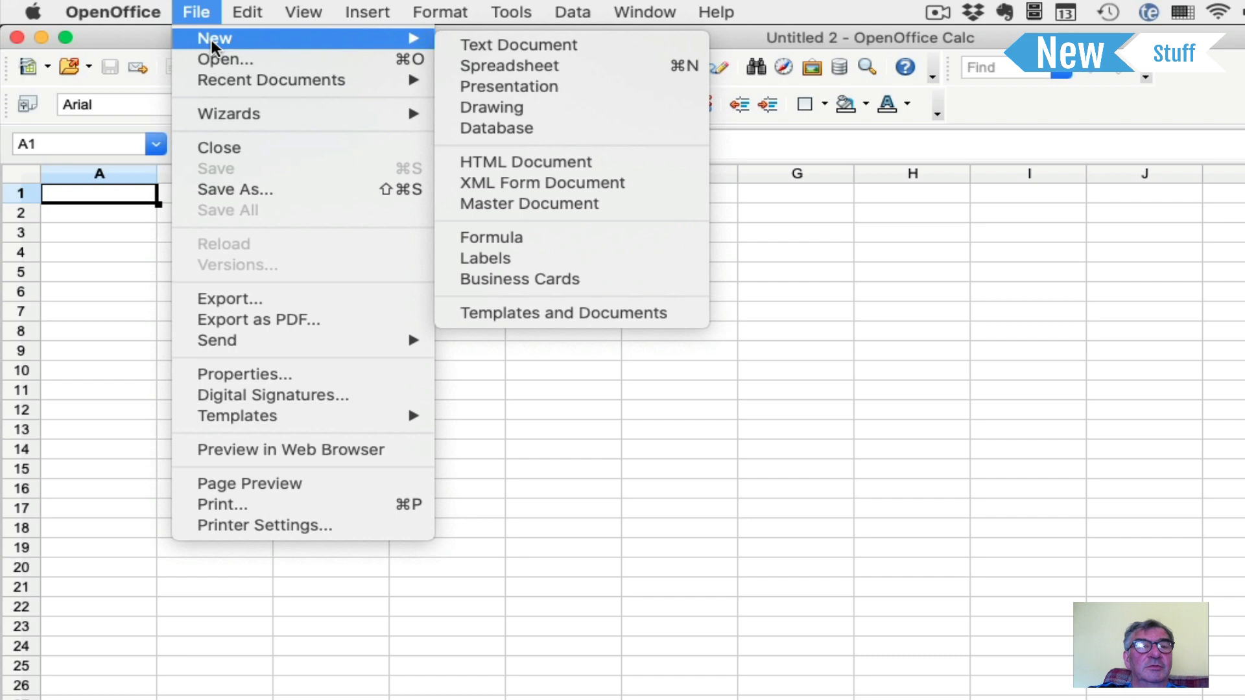
left_click(582, 59)
left_click(584, 369)
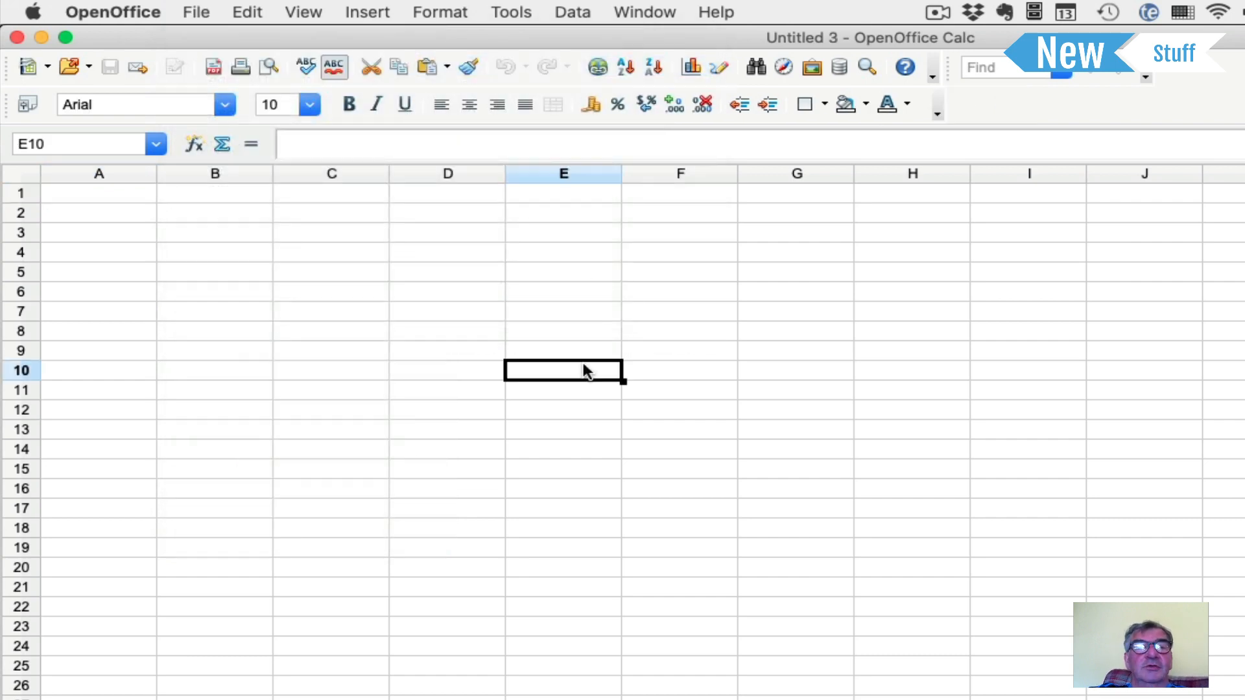
Switch among the open documents: Untitled 1, Untitled 3, Spreadsheet exercise answers 3.xls and Untitled 2, ending on Untitled 3
left_click(659, 12)
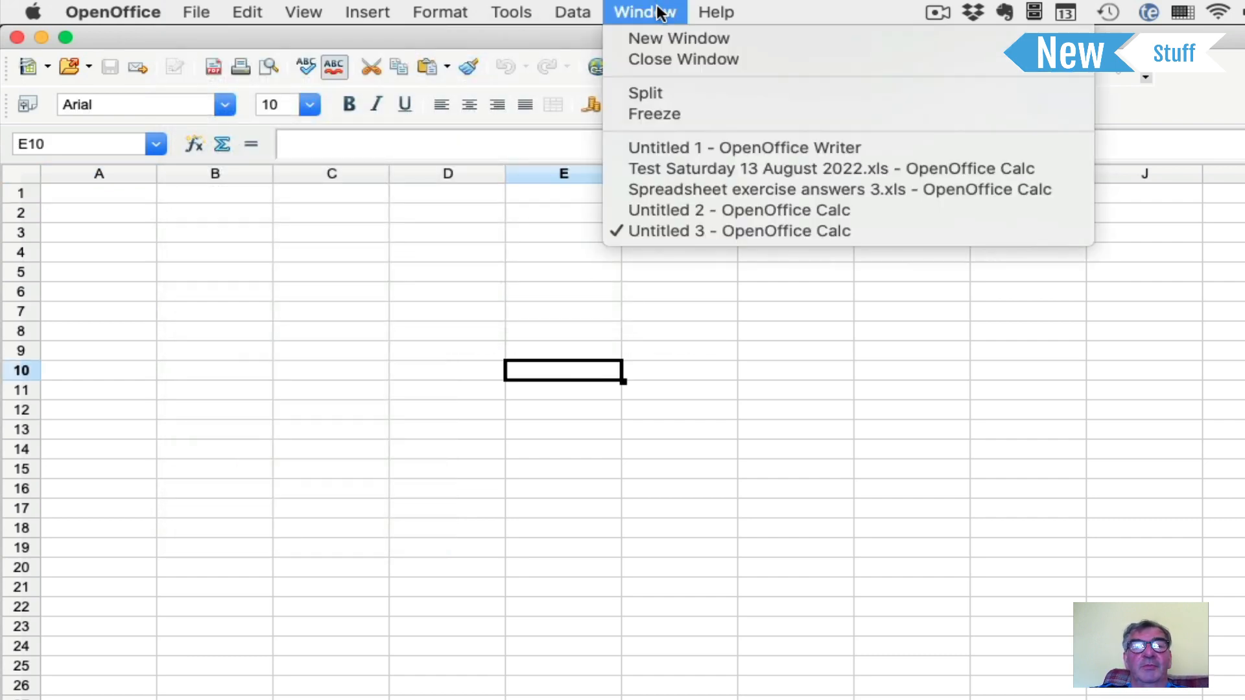
left_click(657, 13)
left_click(657, 13)
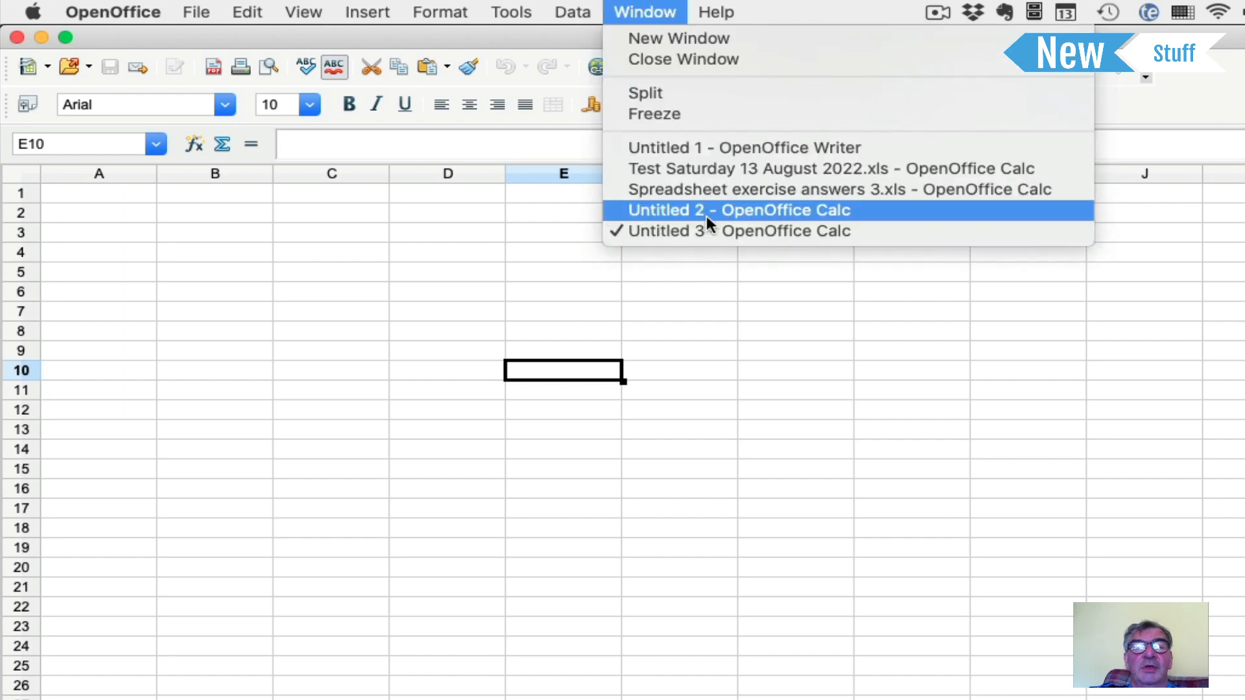
left_click(727, 143)
left_click(652, 12)
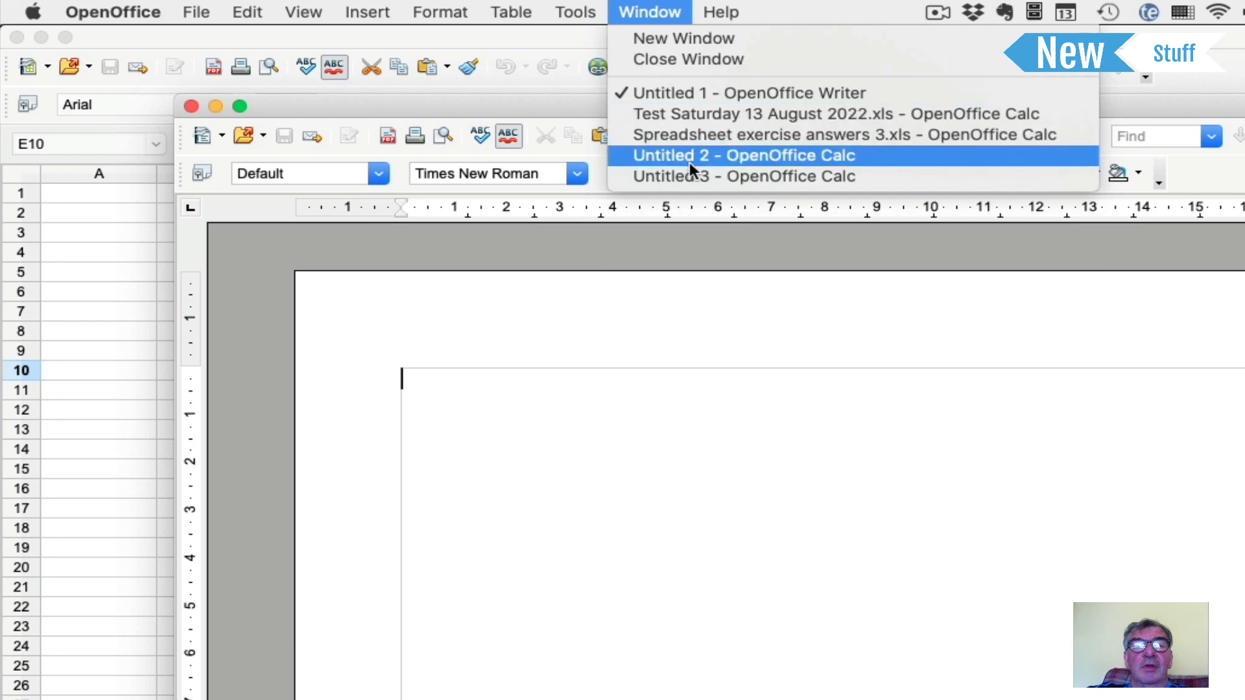
left_click(692, 172)
left_click(660, 16)
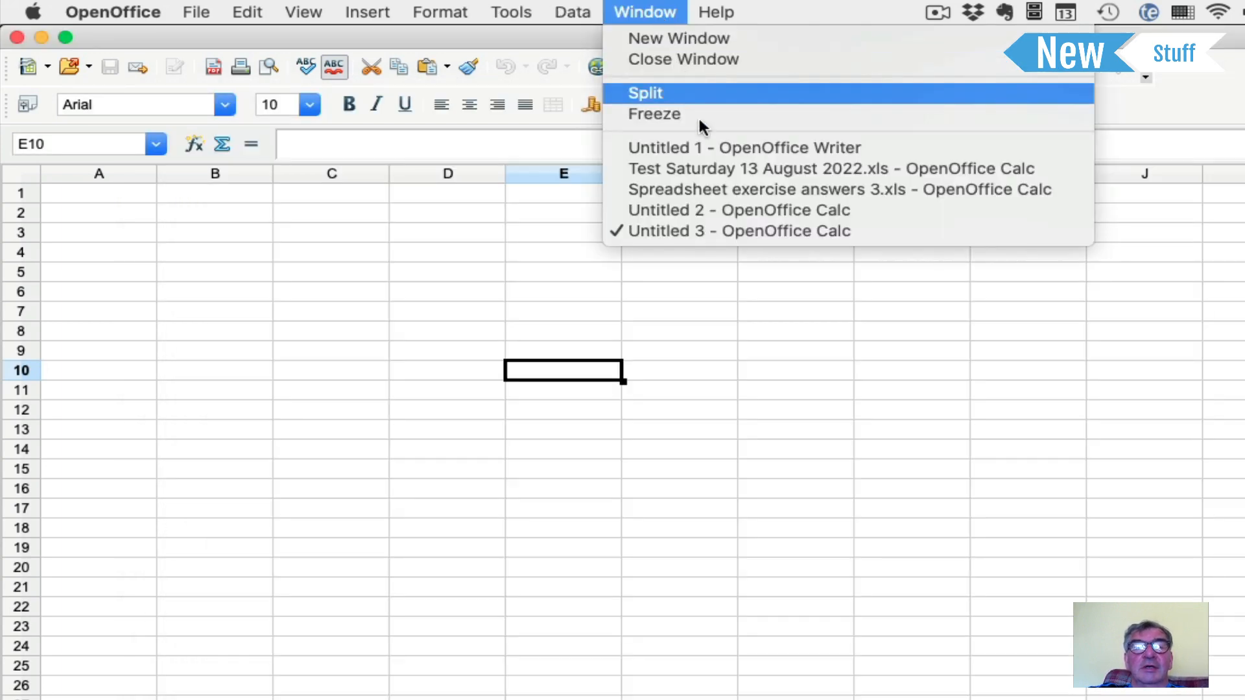
left_click(721, 193)
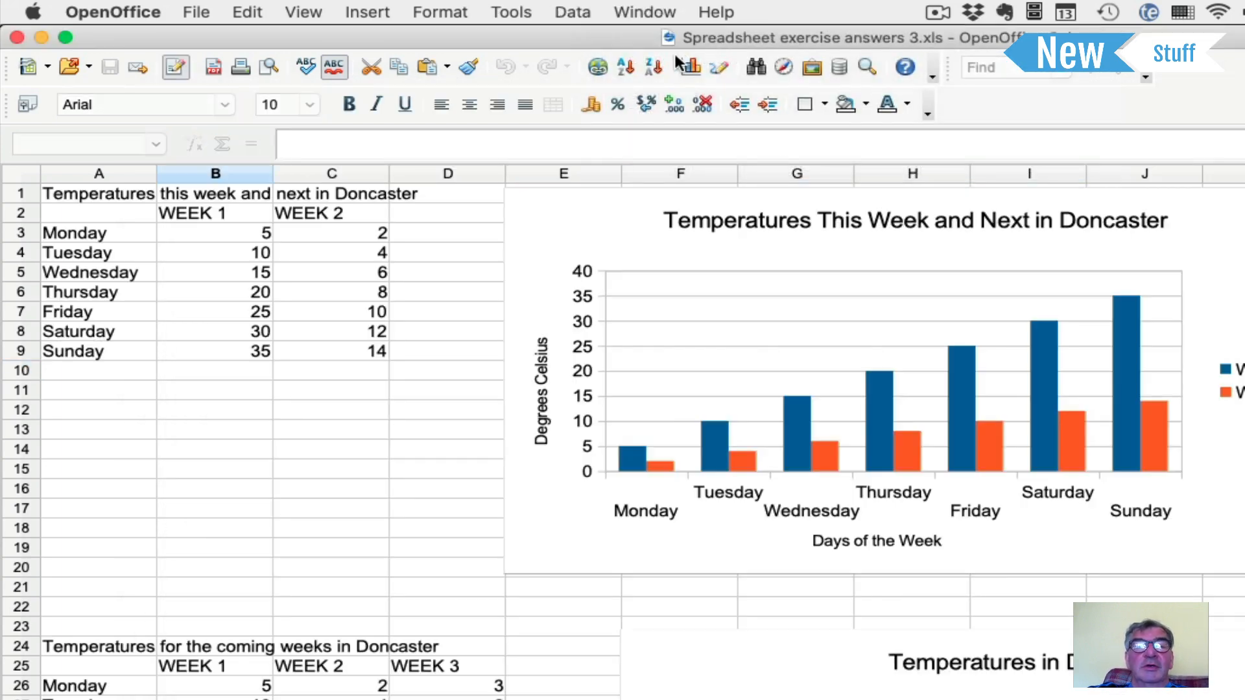
left_click(656, 14)
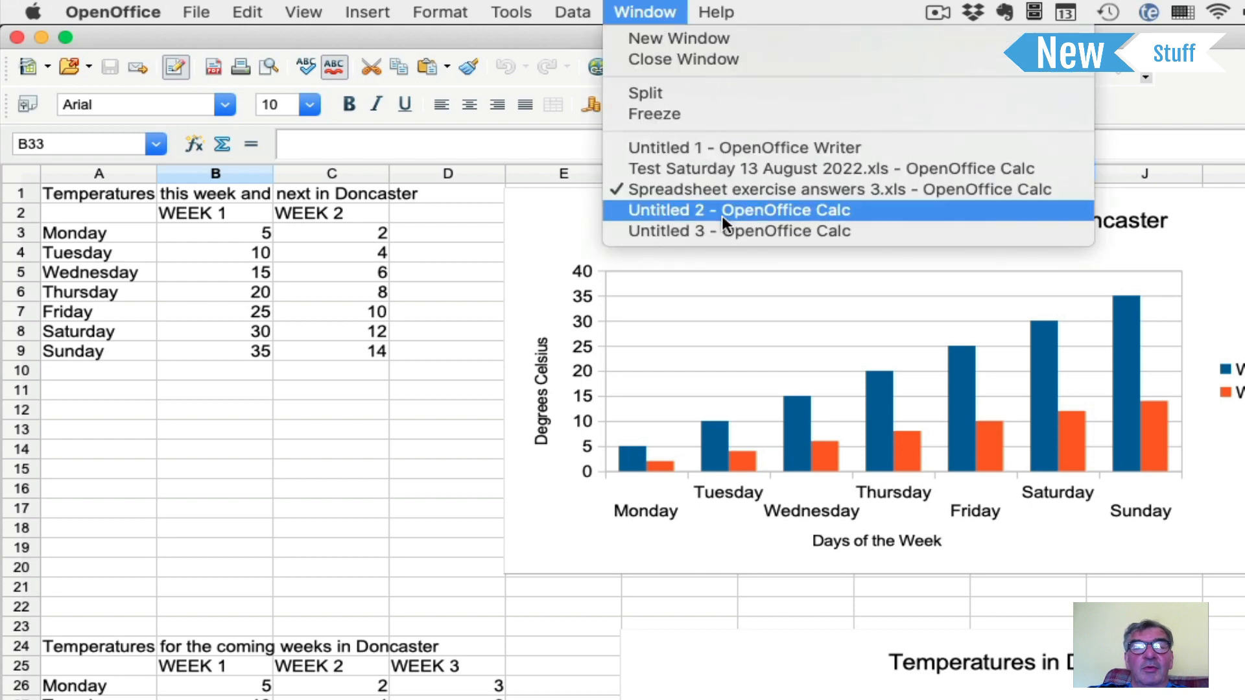
left_click(721, 214)
left_click(666, 12)
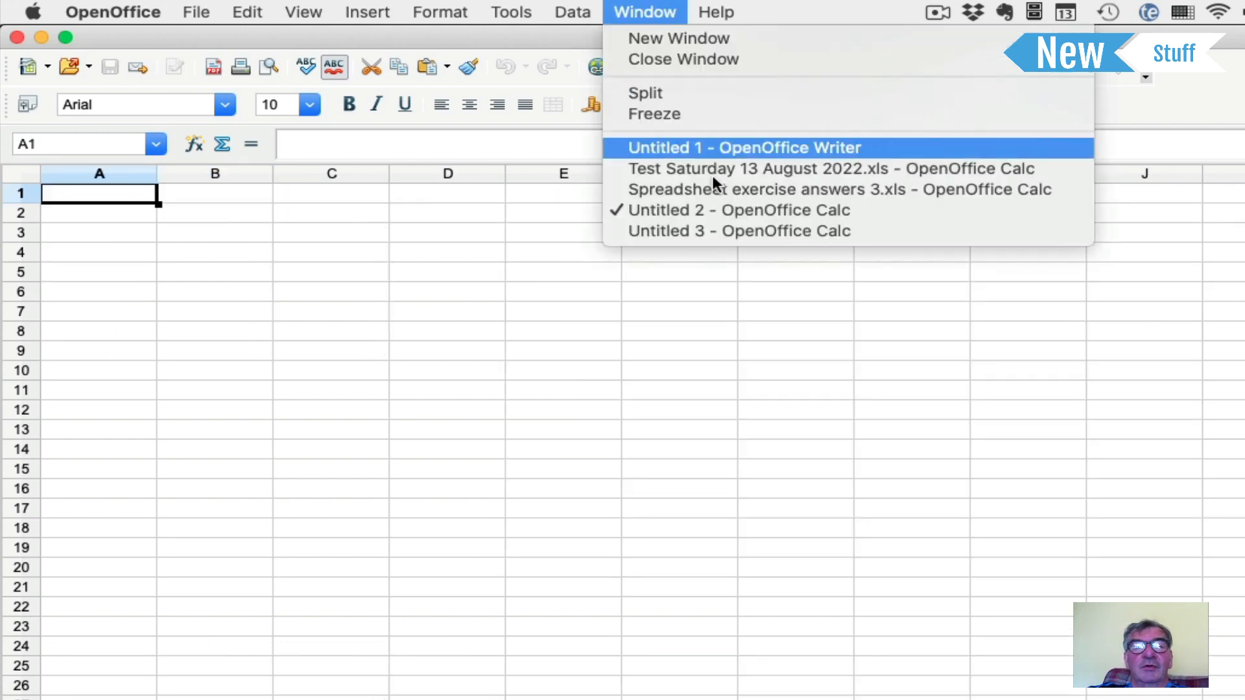
left_click(728, 231)
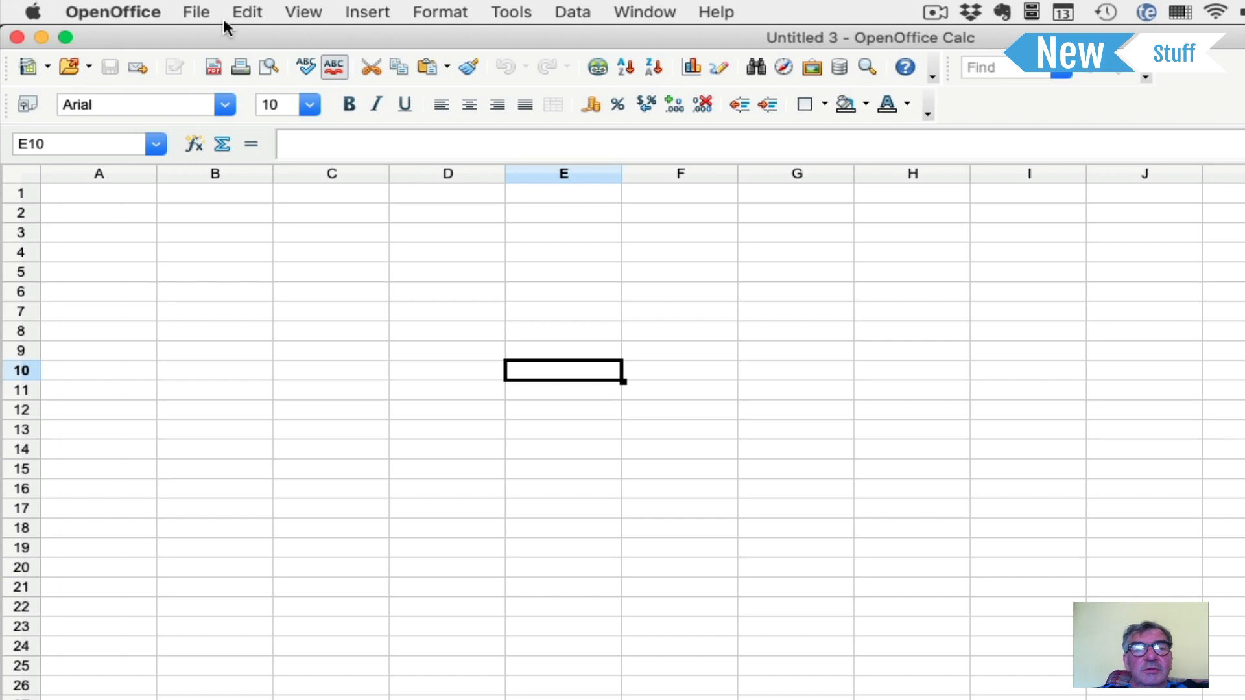
Open the Templates and Documents window and go into the Presentations template folder
left_click(204, 14)
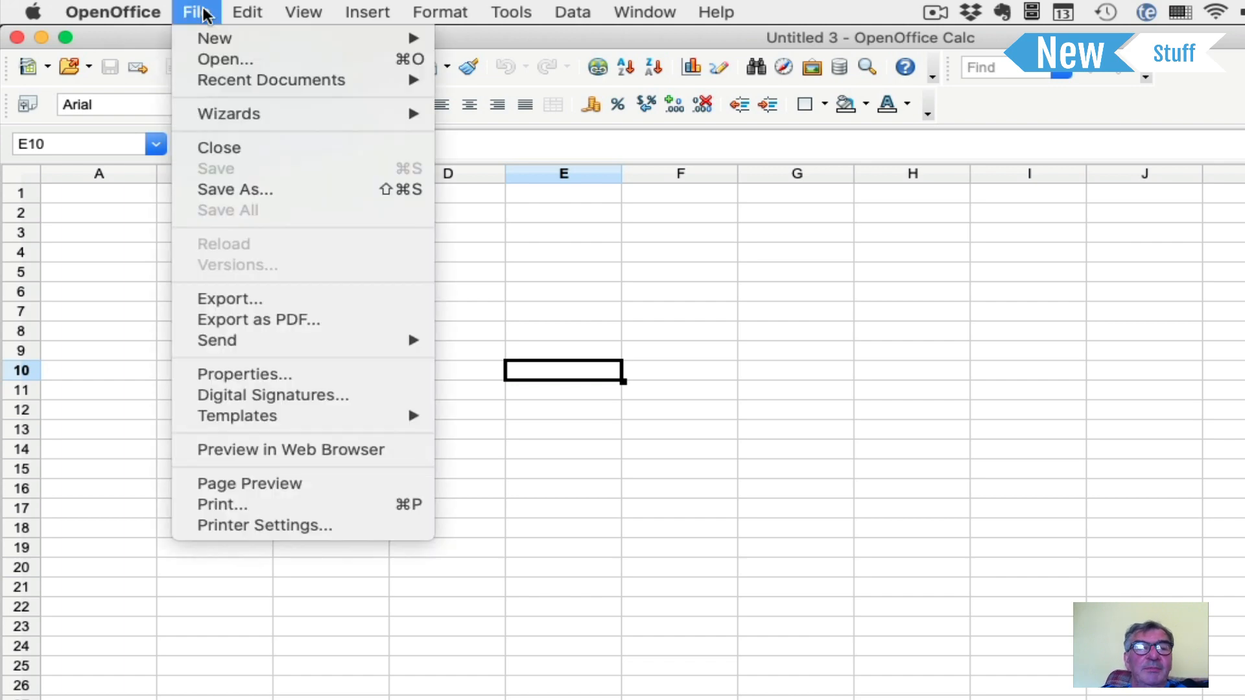
mouse_move(503, 25)
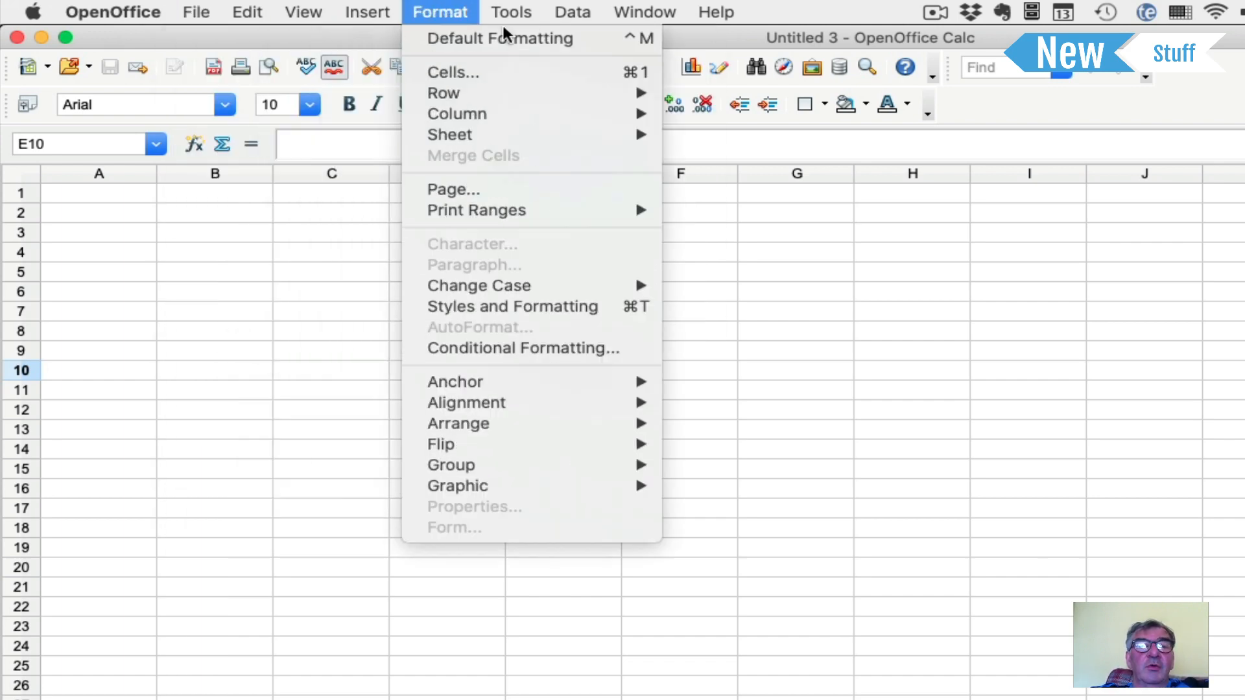
mouse_move(206, 14)
mouse_move(264, 44)
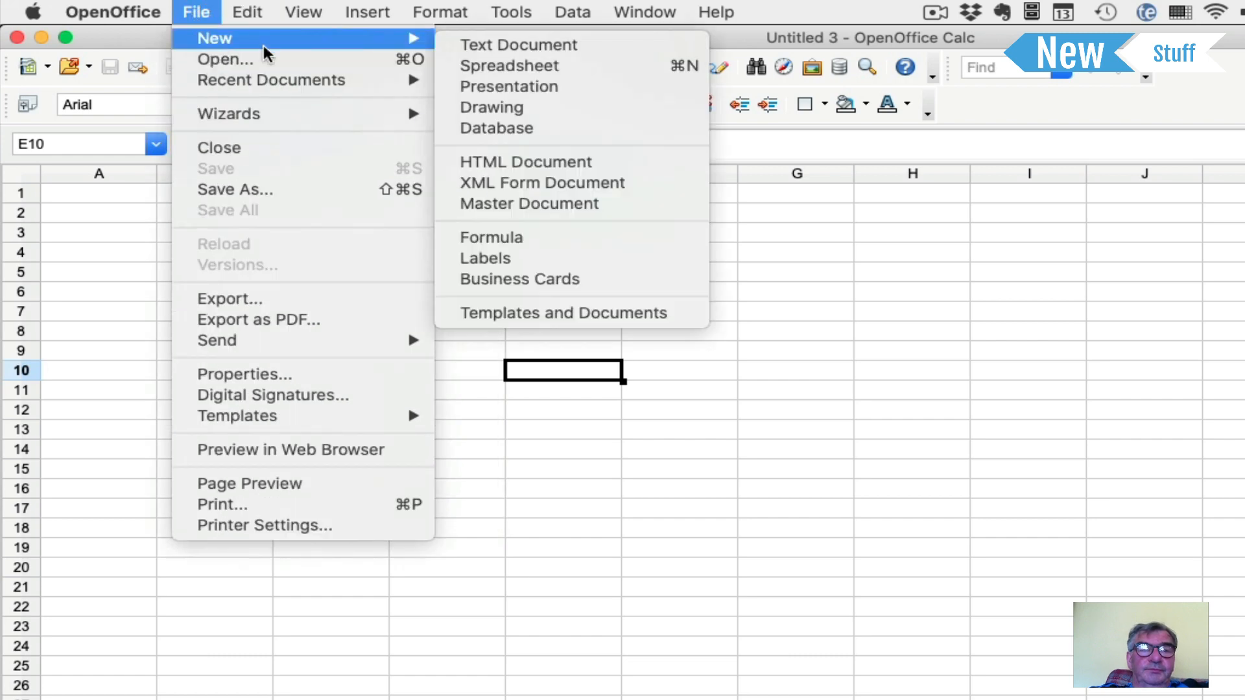
left_click(536, 315)
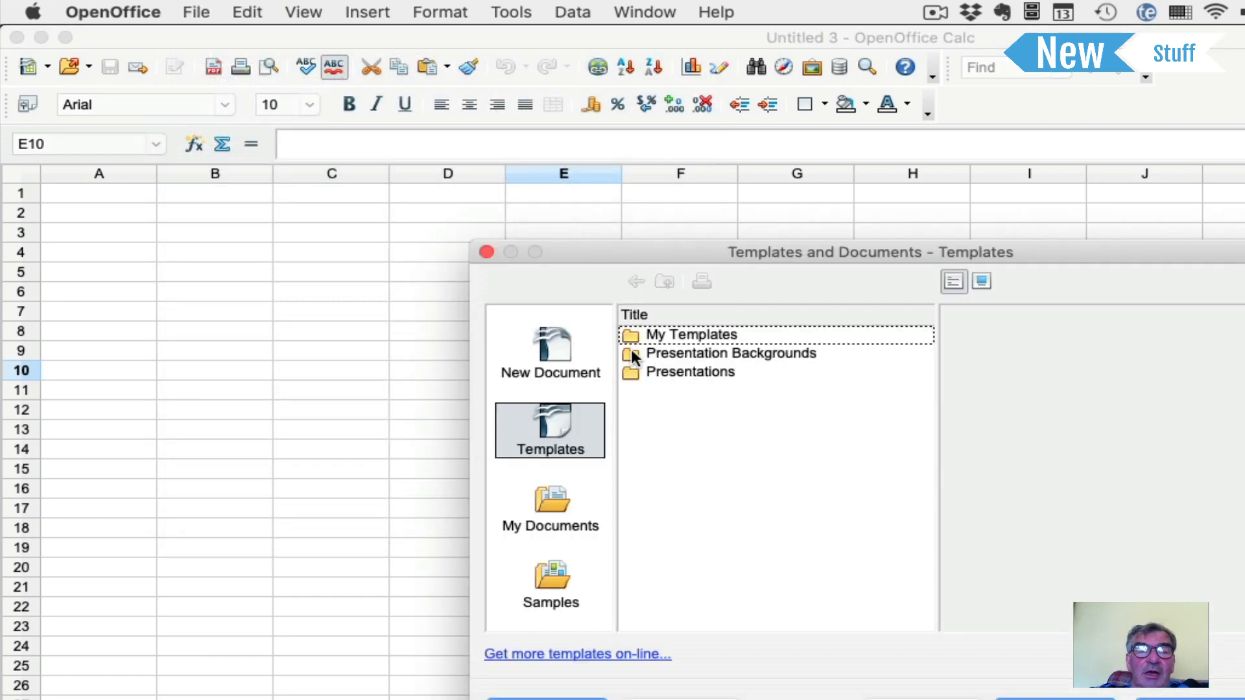
left_click(631, 353)
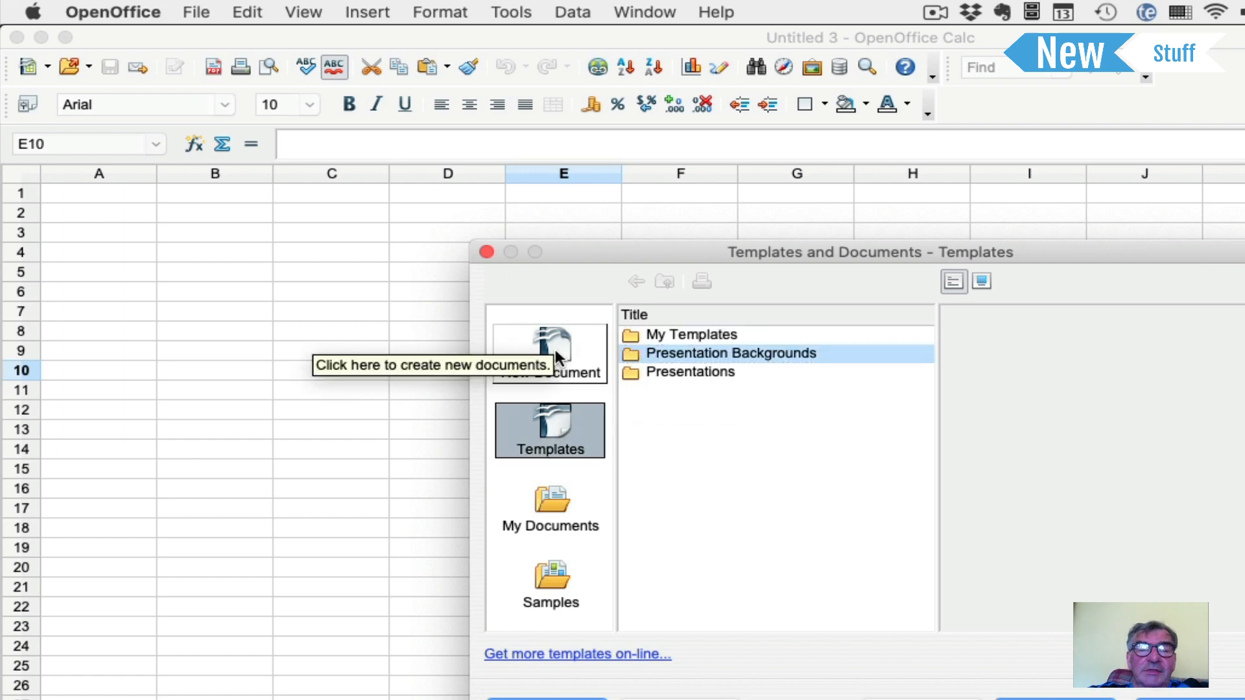
left_click(638, 333)
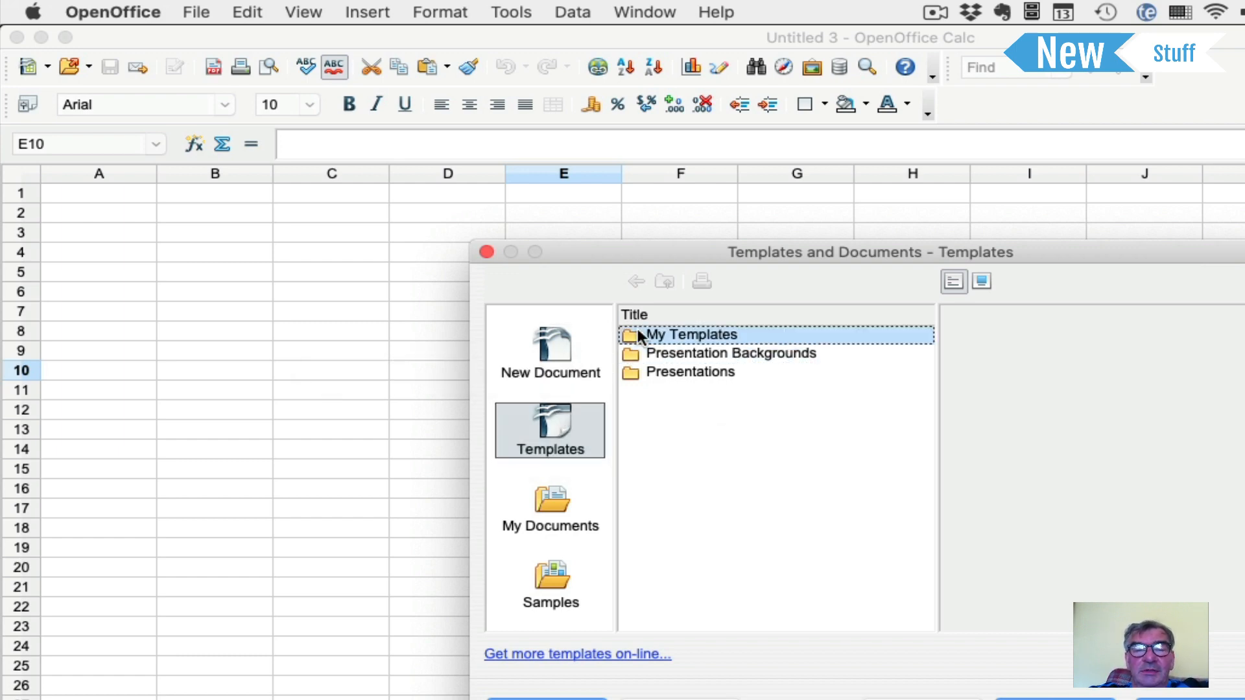
double_click(632, 371)
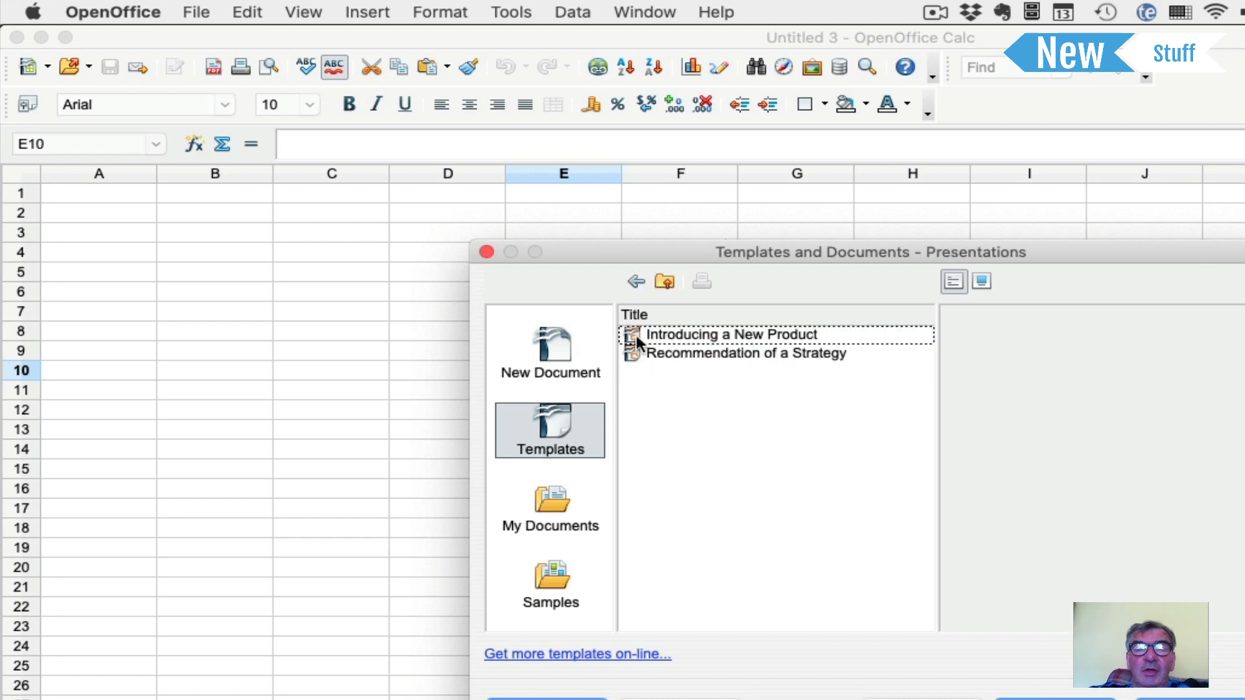
Compare the details of the Introducing a New Product and Recommendation of a Strategy templates
left_click(635, 336)
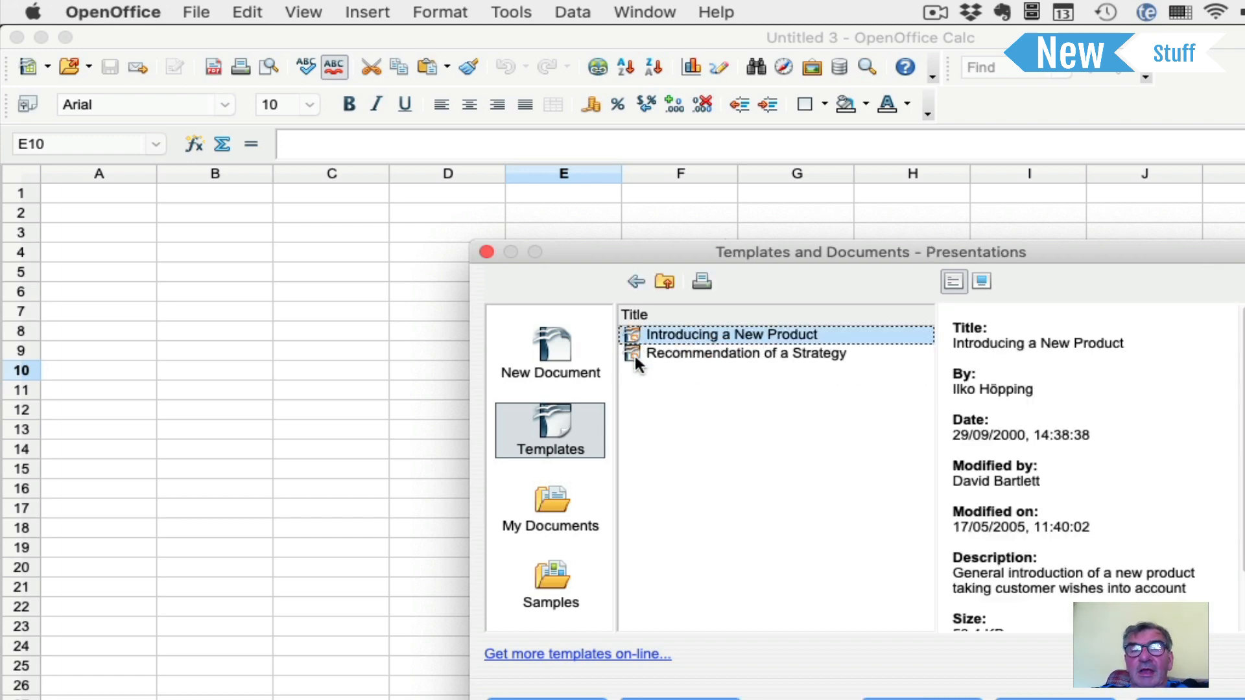
left_click(635, 351)
left_click(635, 334)
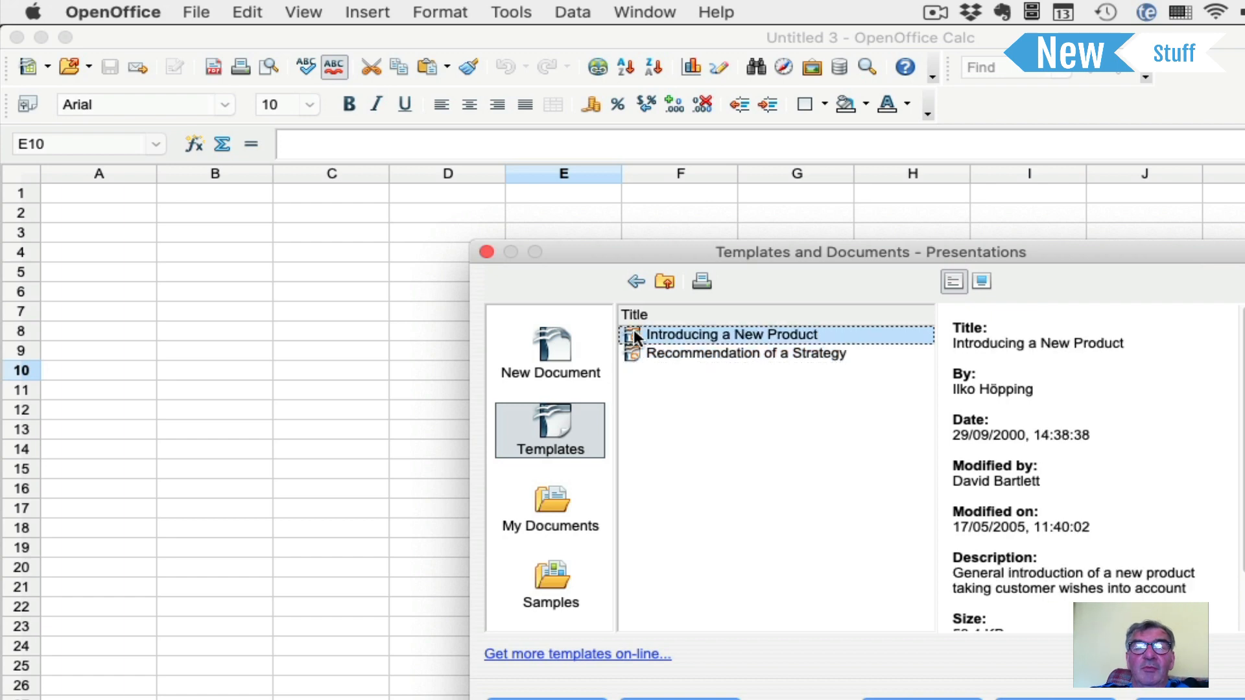
left_click(635, 348)
left_click(636, 333)
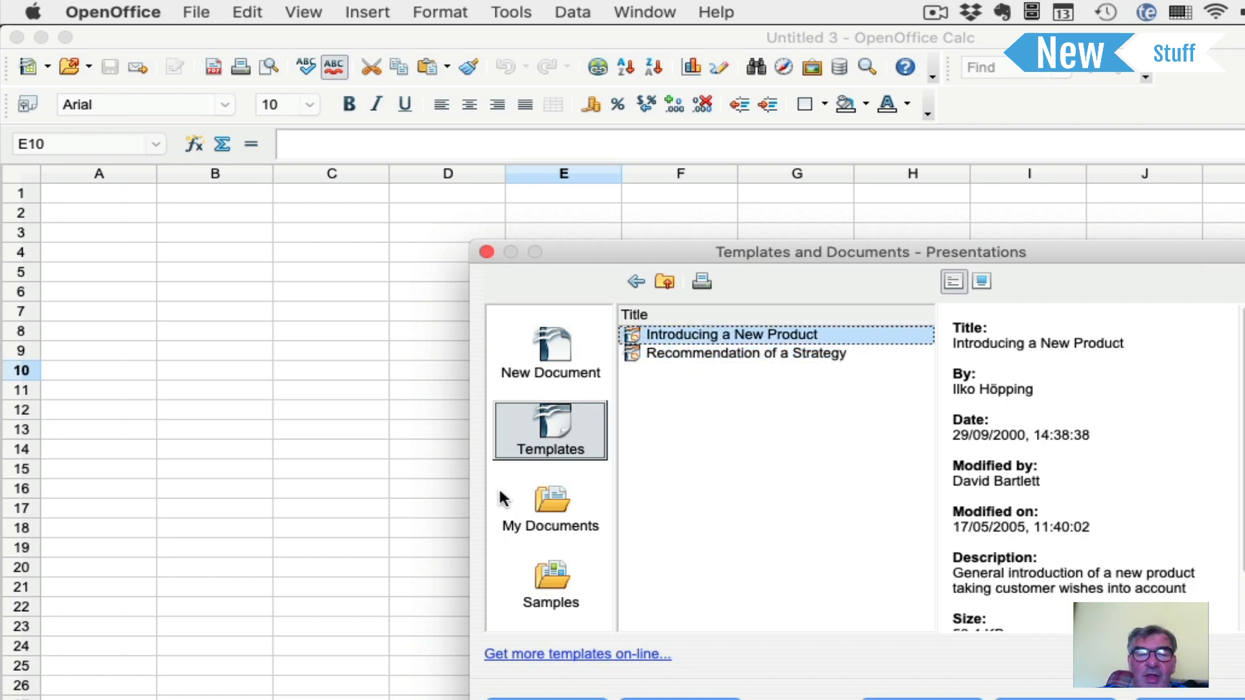
Open the online OpenOffice template site in Chrome and browse through its listed templates
left_click(590, 656)
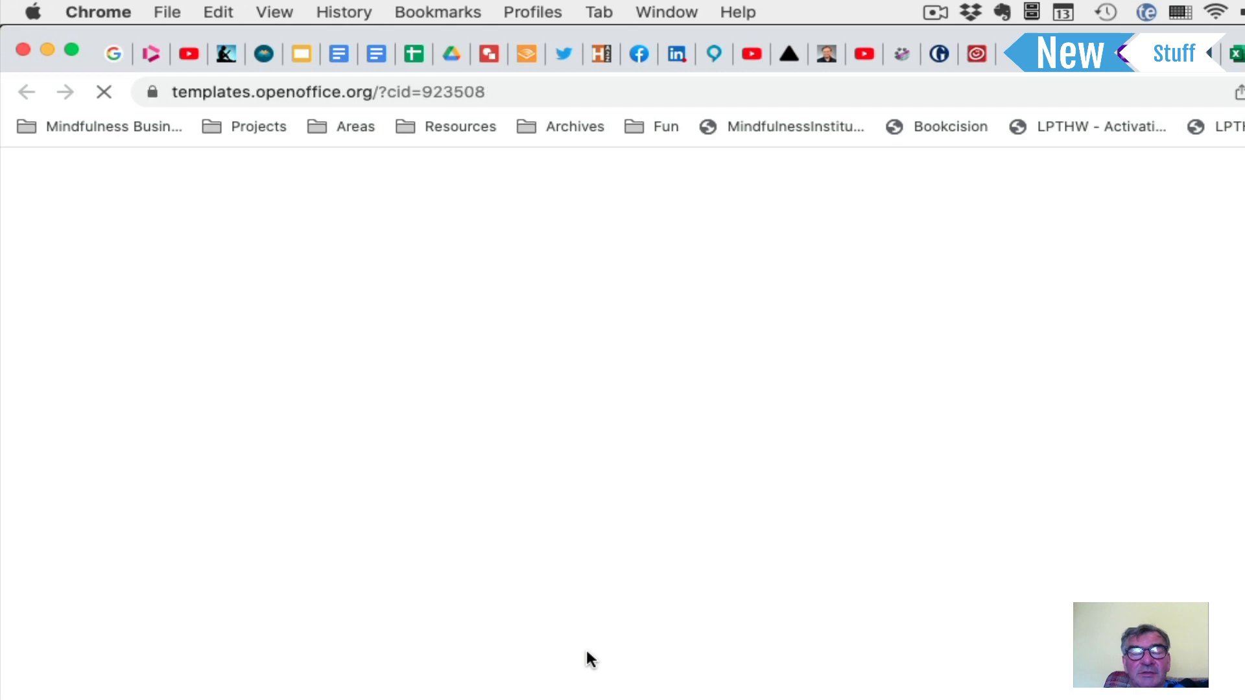
scroll(802, 687, "down", 9)
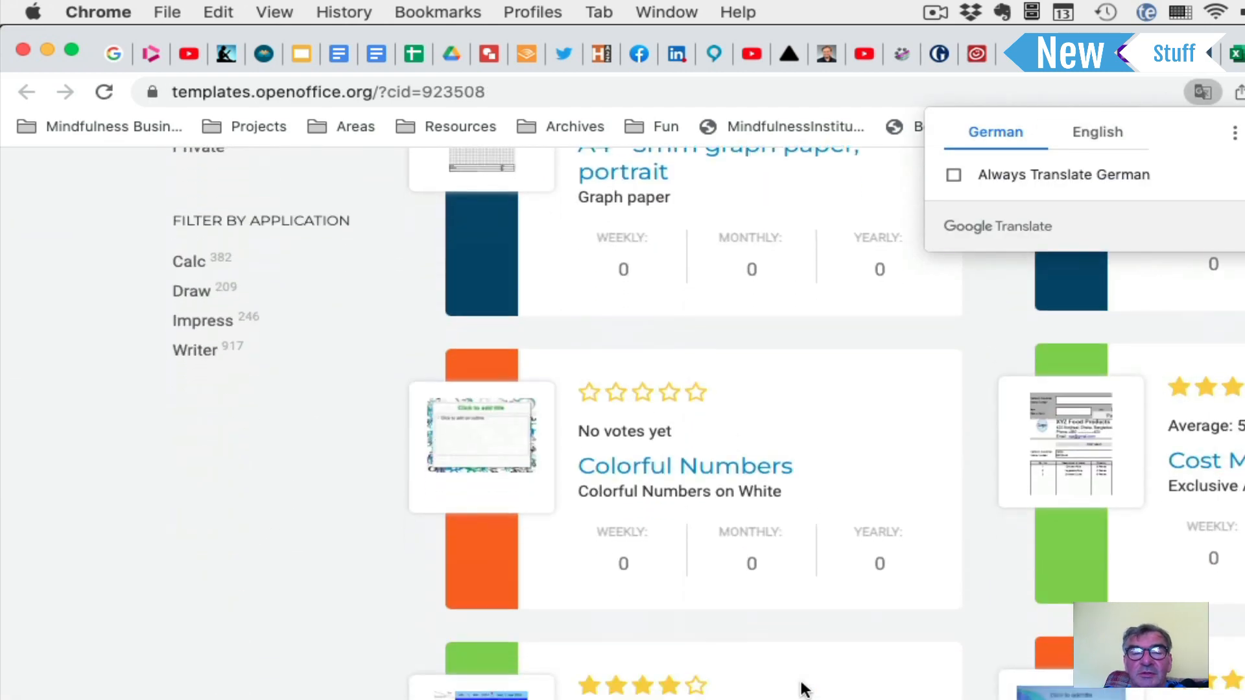
scroll(851, 473, "down", 5)
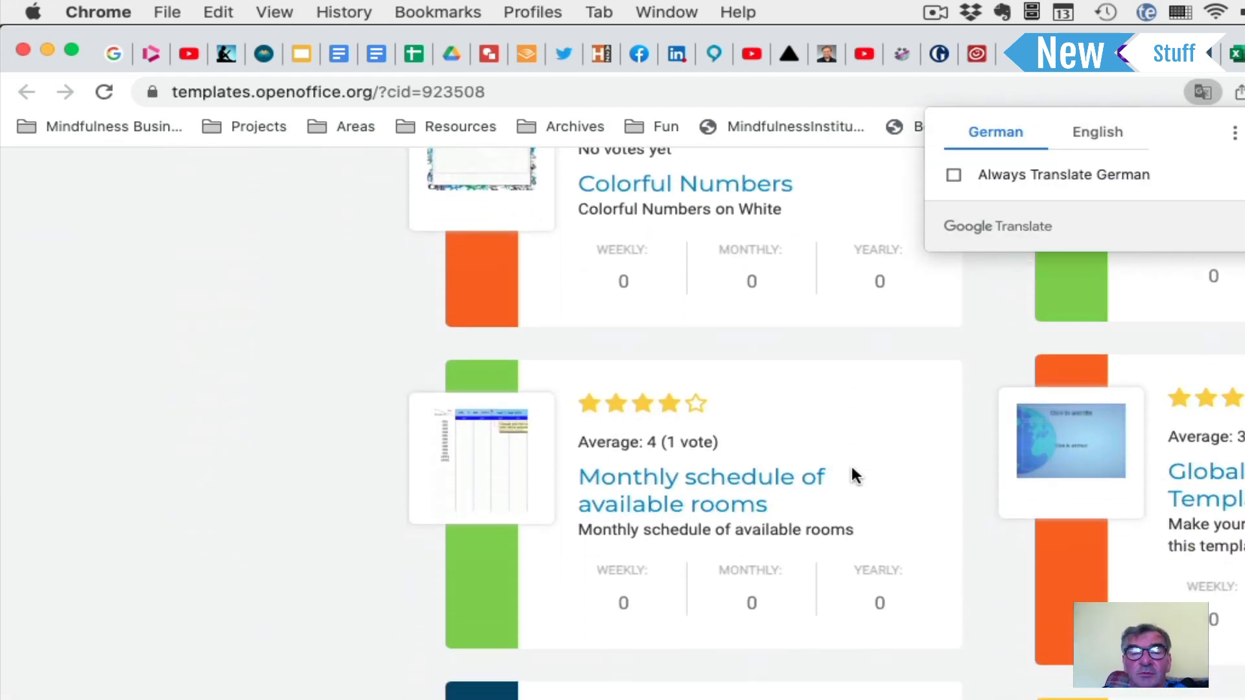
scroll(852, 475, "down", 5)
scroll(852, 475, "up", 12)
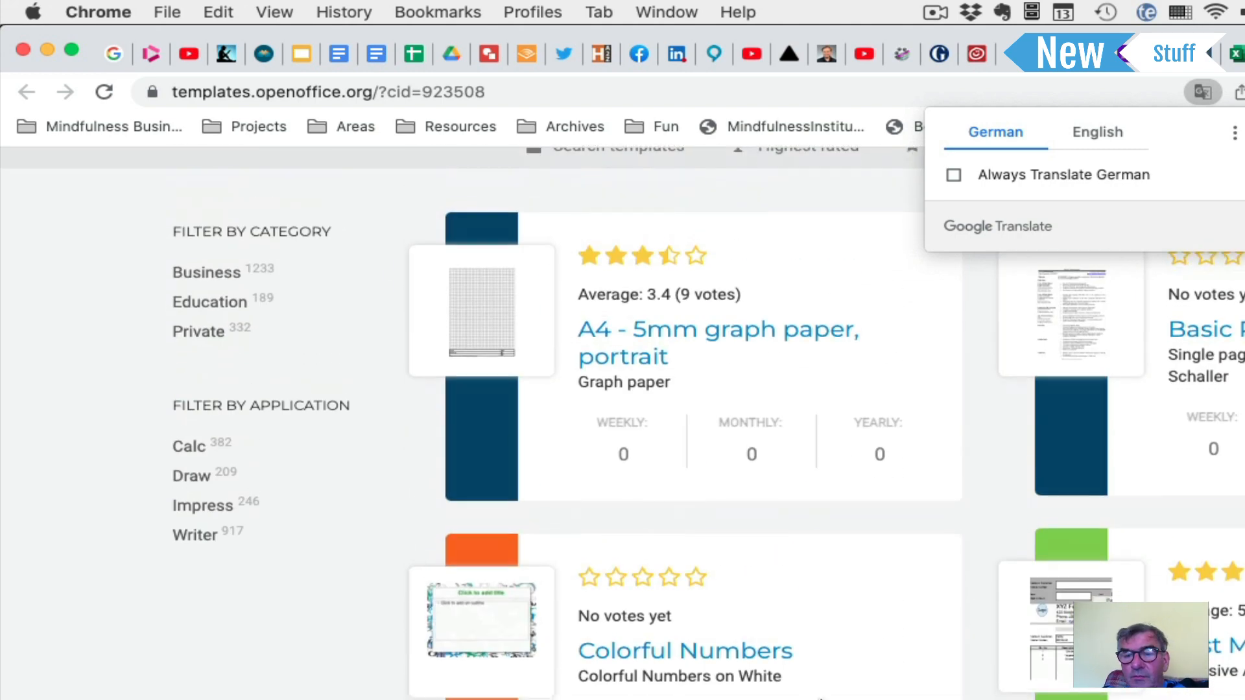
scroll(819, 696, "up", 4)
scroll(820, 694, "up", 2)
Search the template site for "spreadsheetp" and look through the resulting templates
left_click(947, 376)
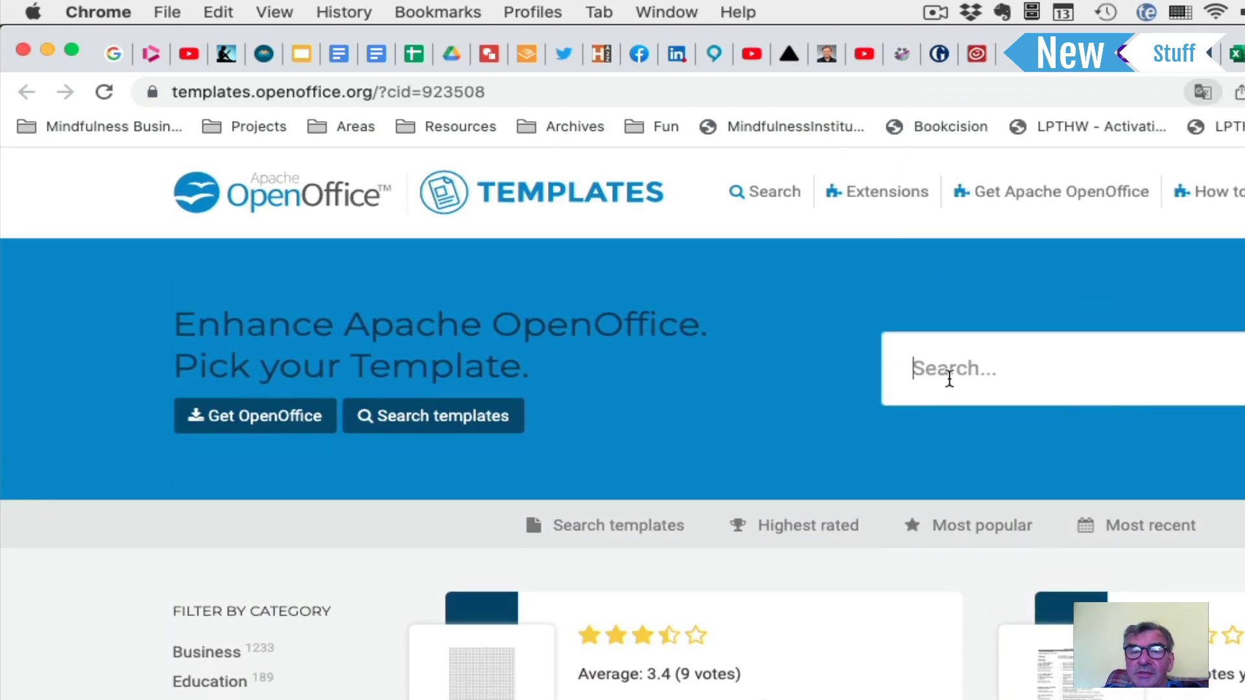
type("spre")
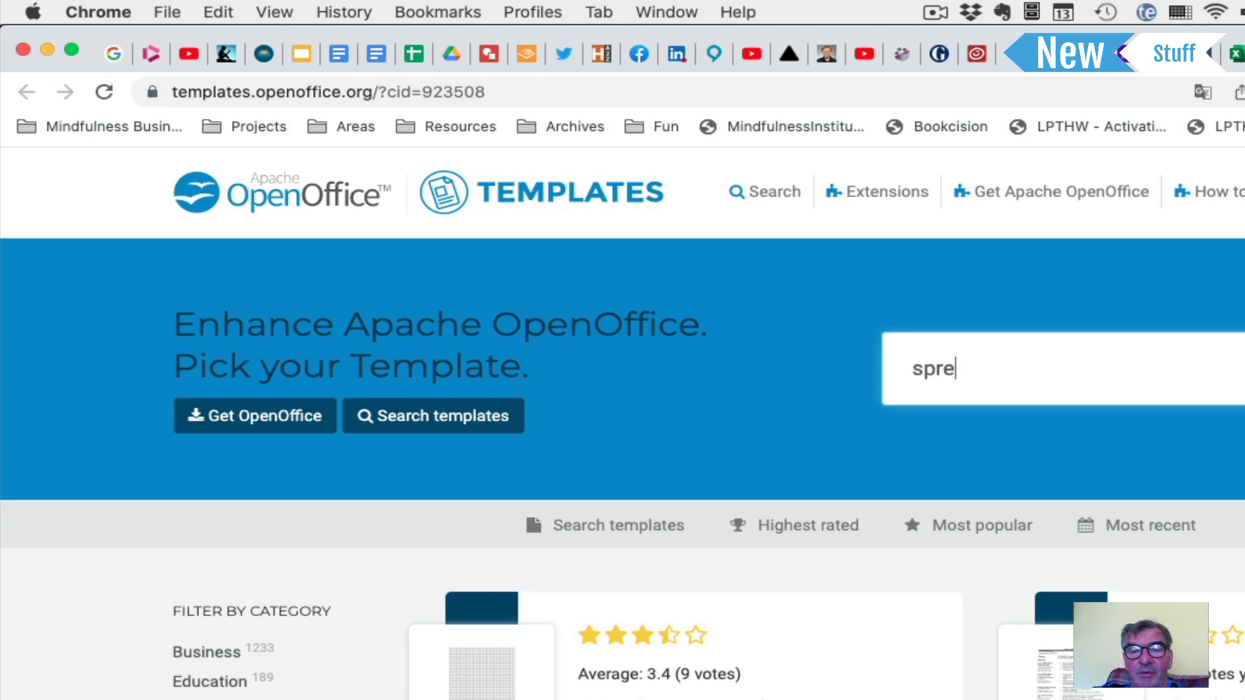
type("adshee")
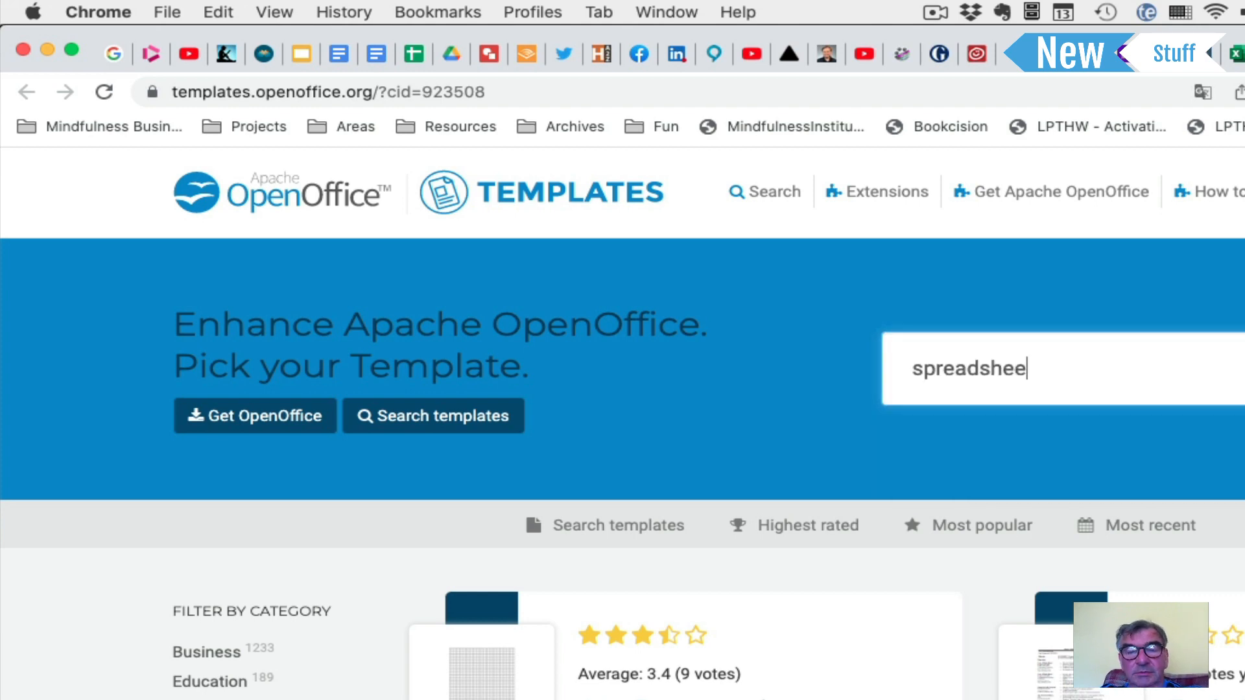
type("tp")
key("Return")
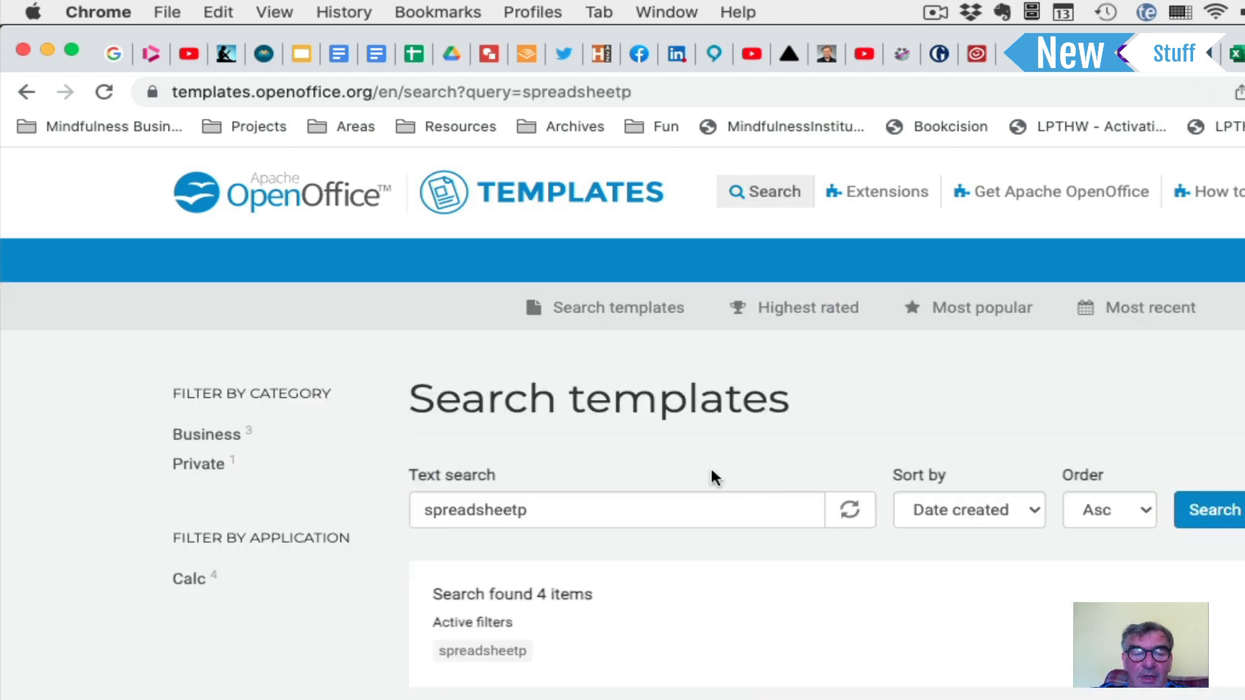
scroll(711, 468, "down", 6)
scroll(710, 466, "down", 4)
scroll(710, 466, "up", 4)
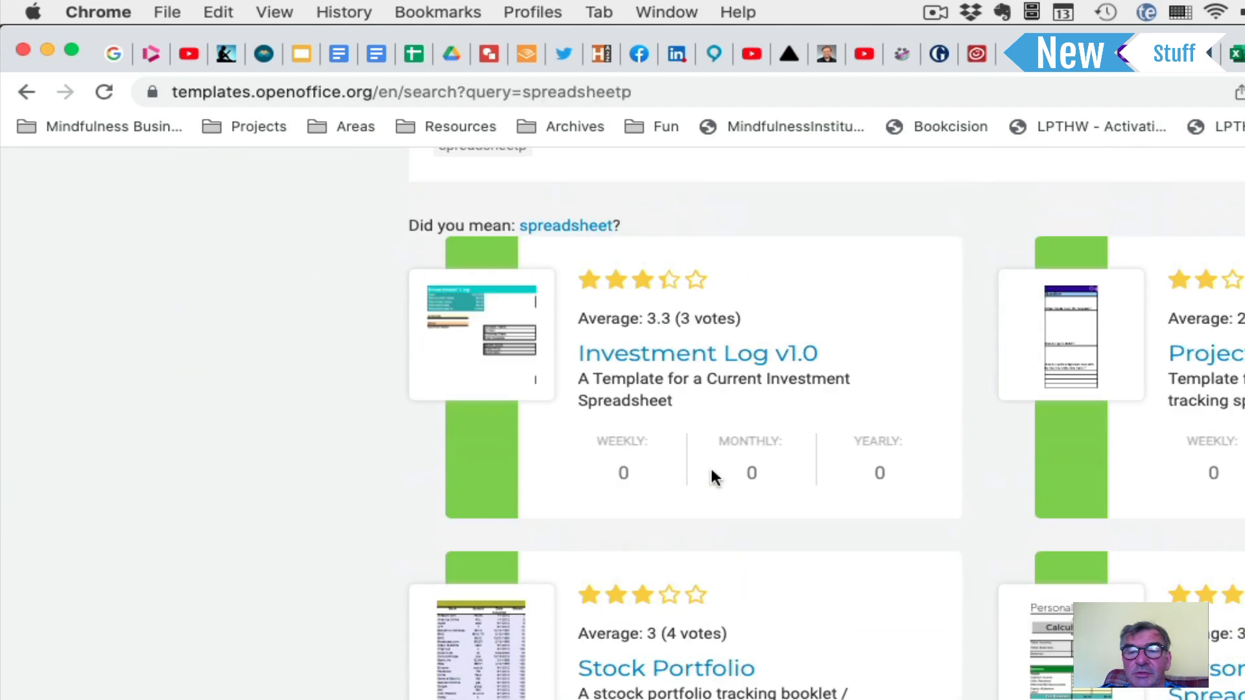
scroll(709, 466, "up", 6)
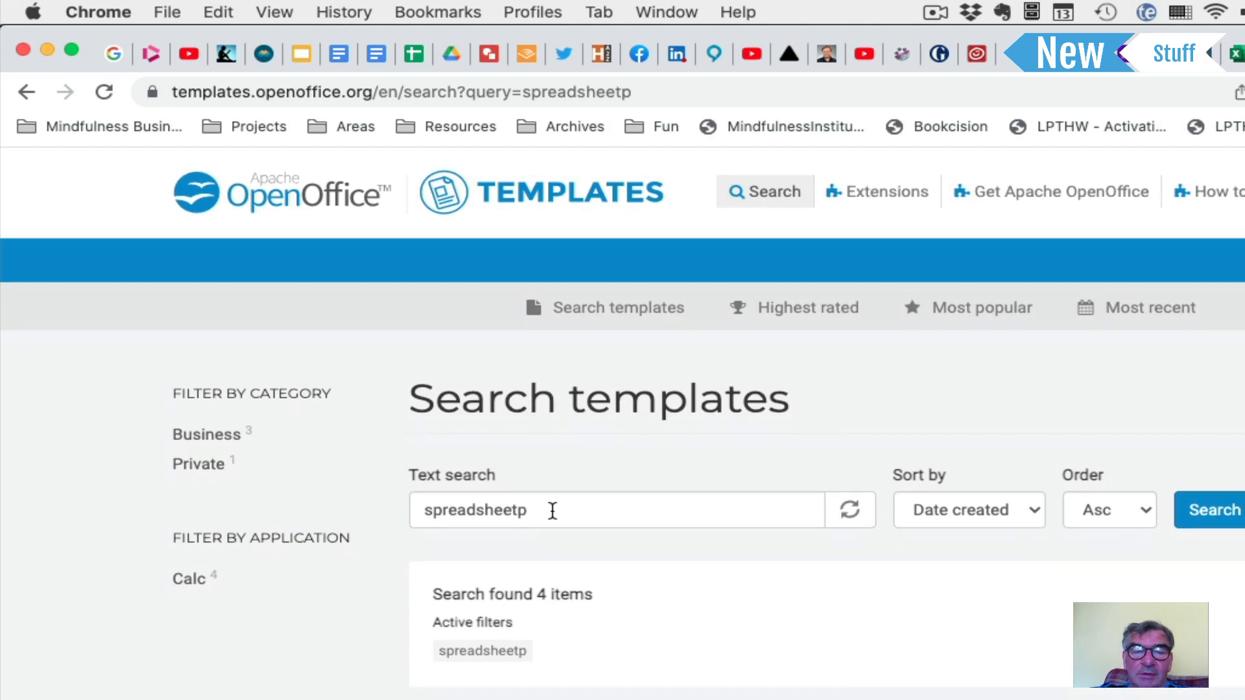
Correct the template search term to "spreadsheet" and run the search again
left_click(552, 511)
key("BackSpace")
key("Return")
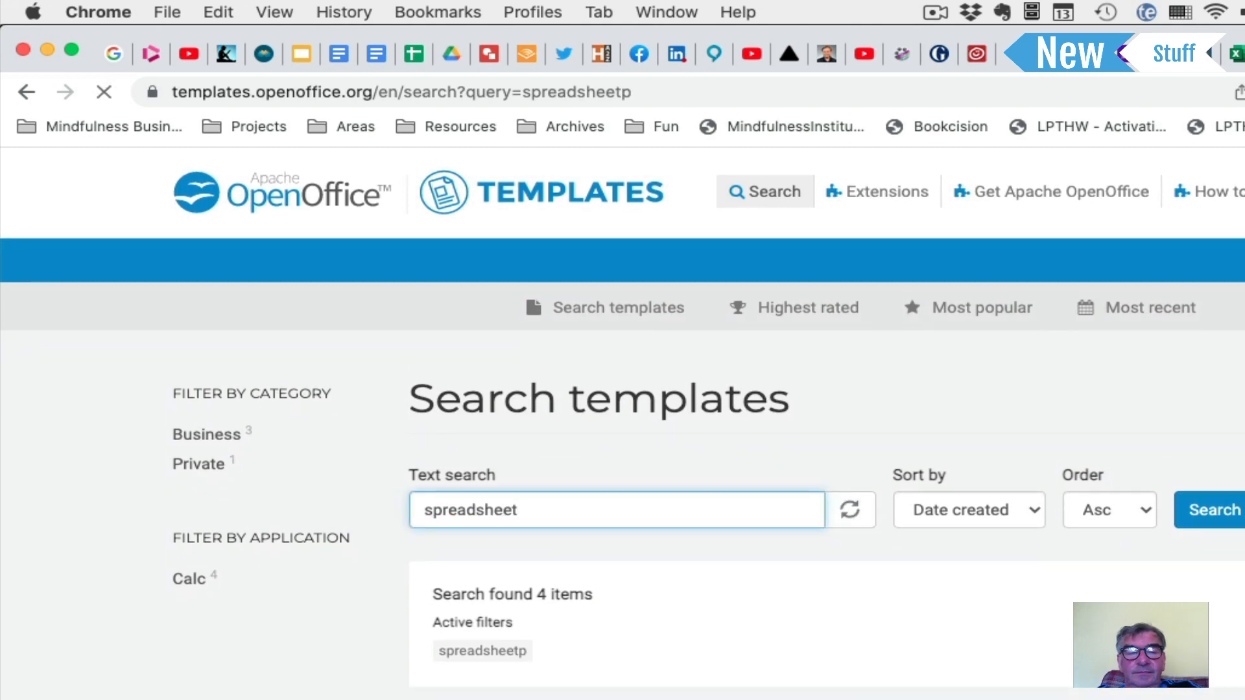
Find the Personal Budget Spreadsheet template in the search results and download budget_template.ots
scroll(575, 590, "down", 10)
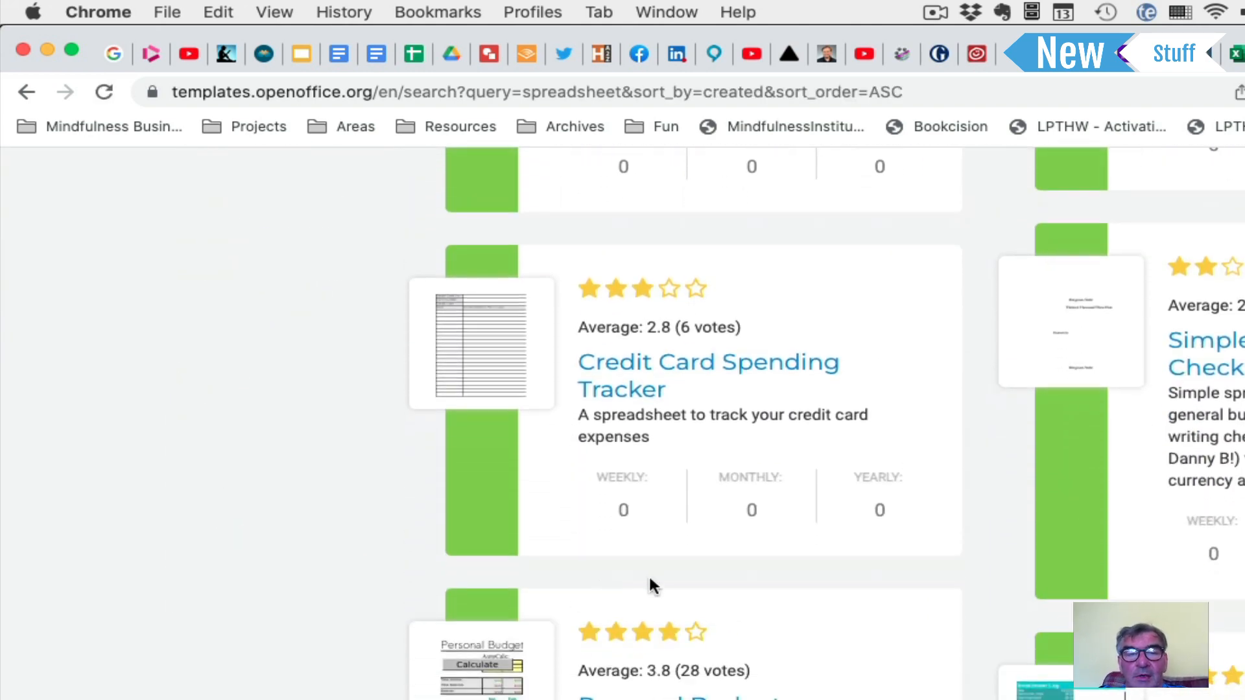
scroll(752, 648, "down", 4)
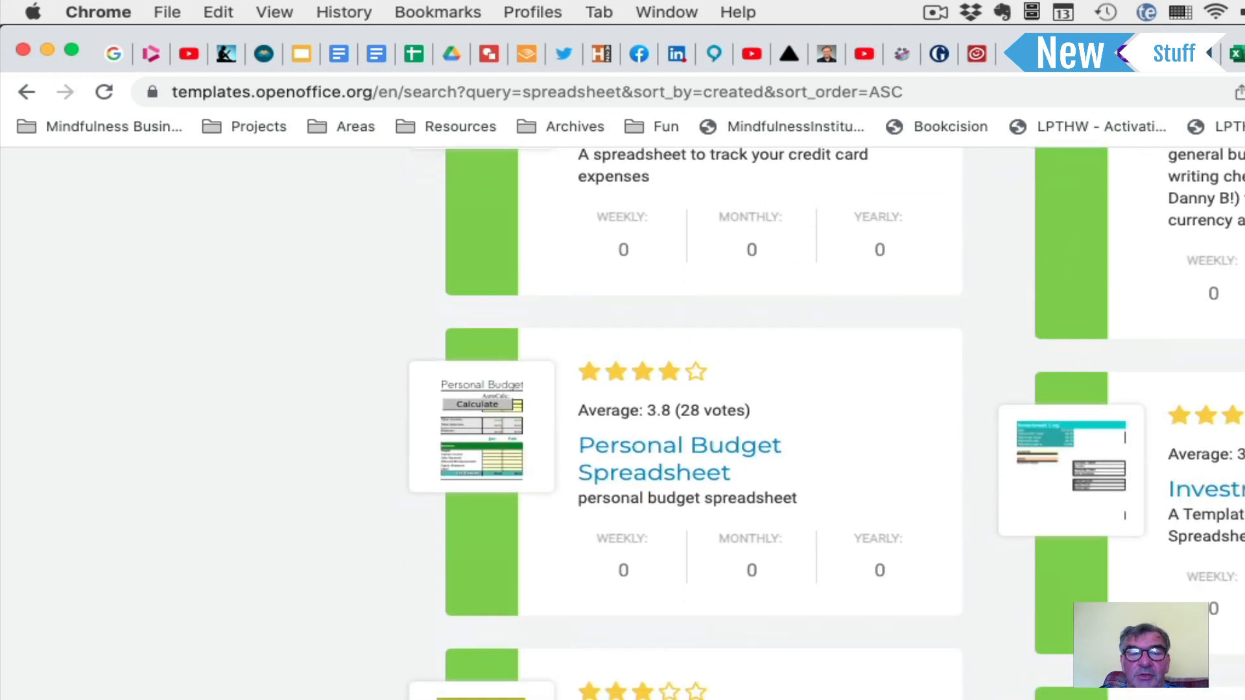
left_click(707, 464)
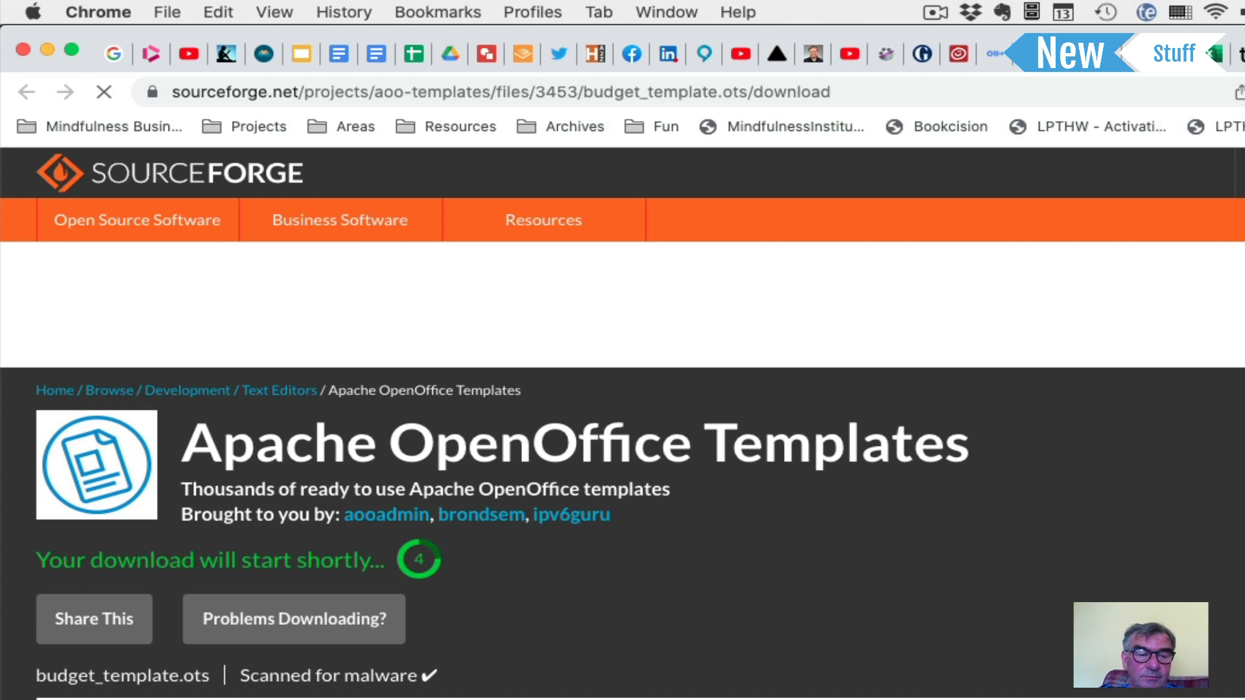
scroll(622, 422, "down", 4)
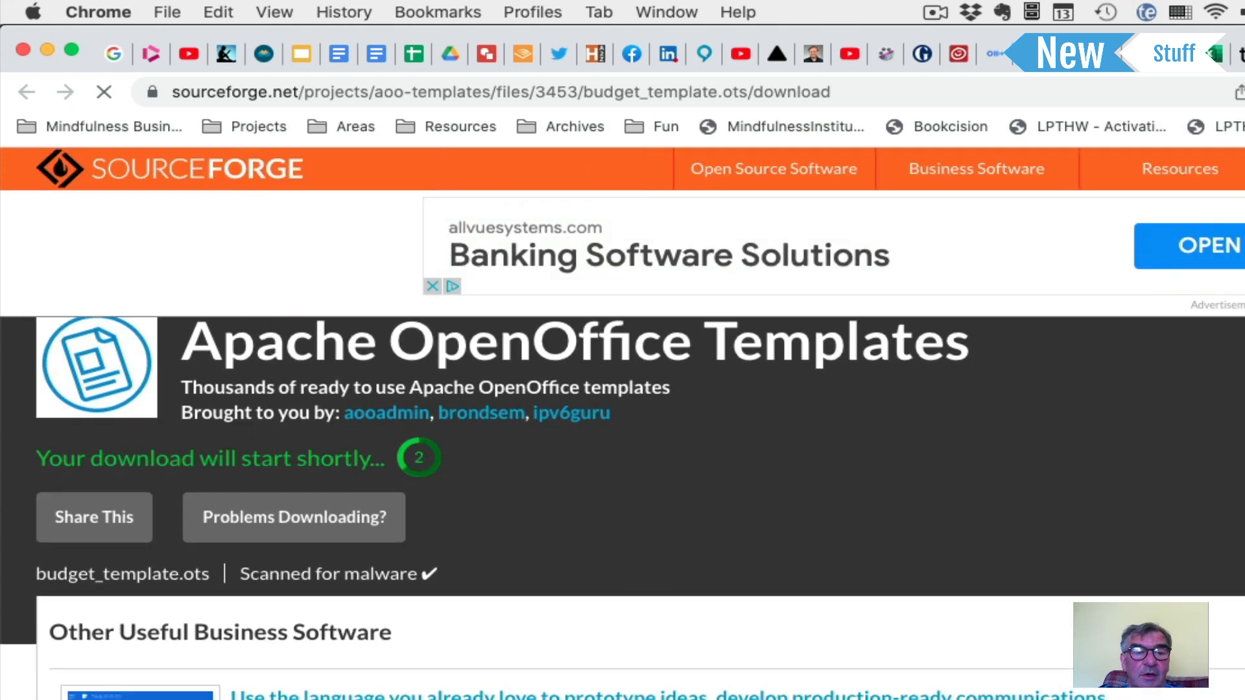
scroll(622, 422, "up", 2)
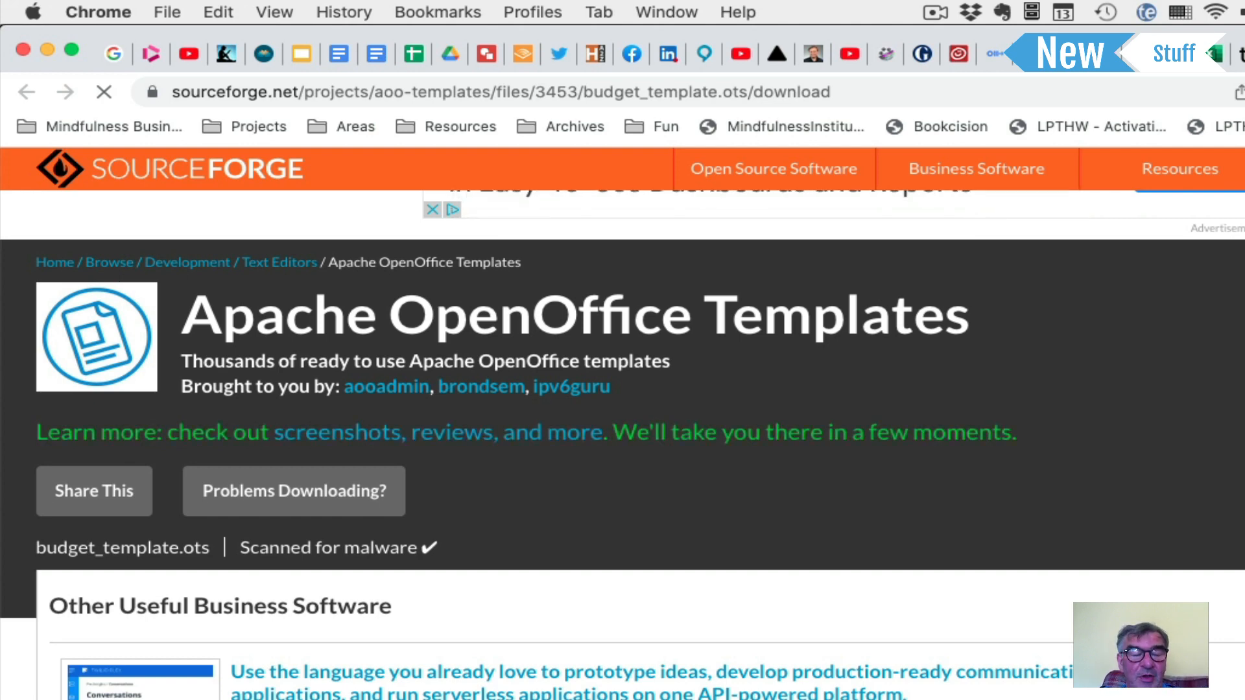
Switch to Finder and open budget_template.ots from the Downloads folder in OpenOffice, acknowledging the macro warning
key("super+Tab")
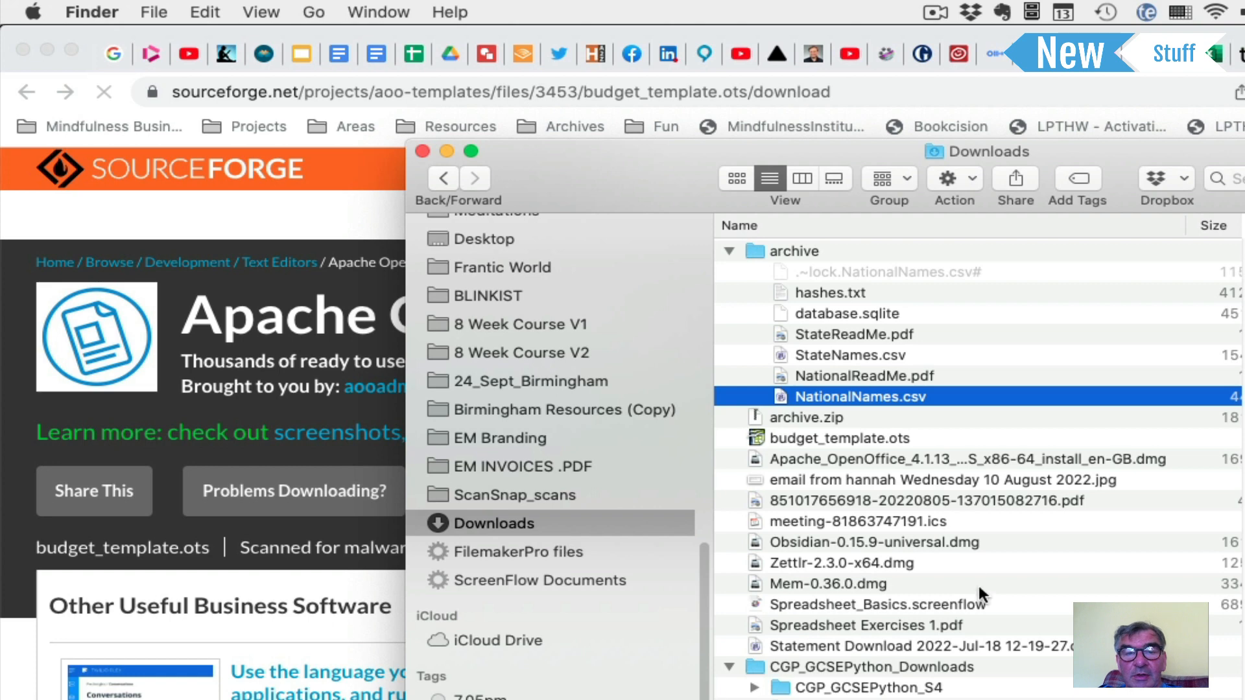
left_click(867, 437)
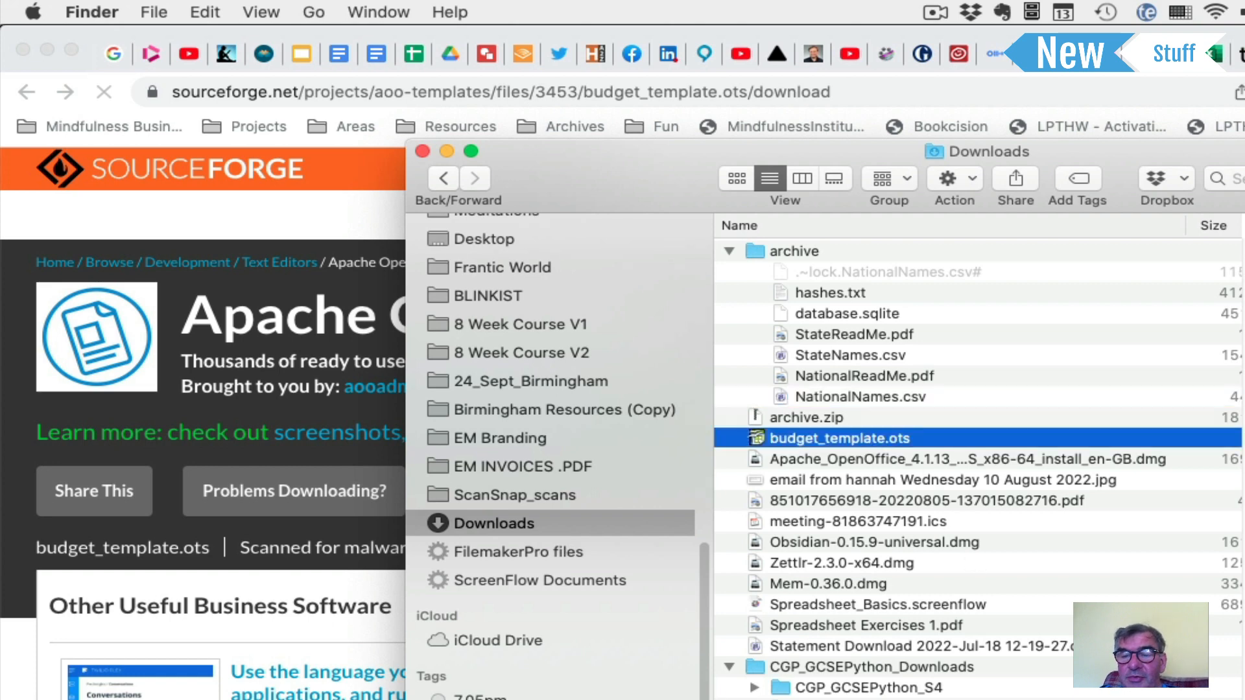
double_click(754, 437)
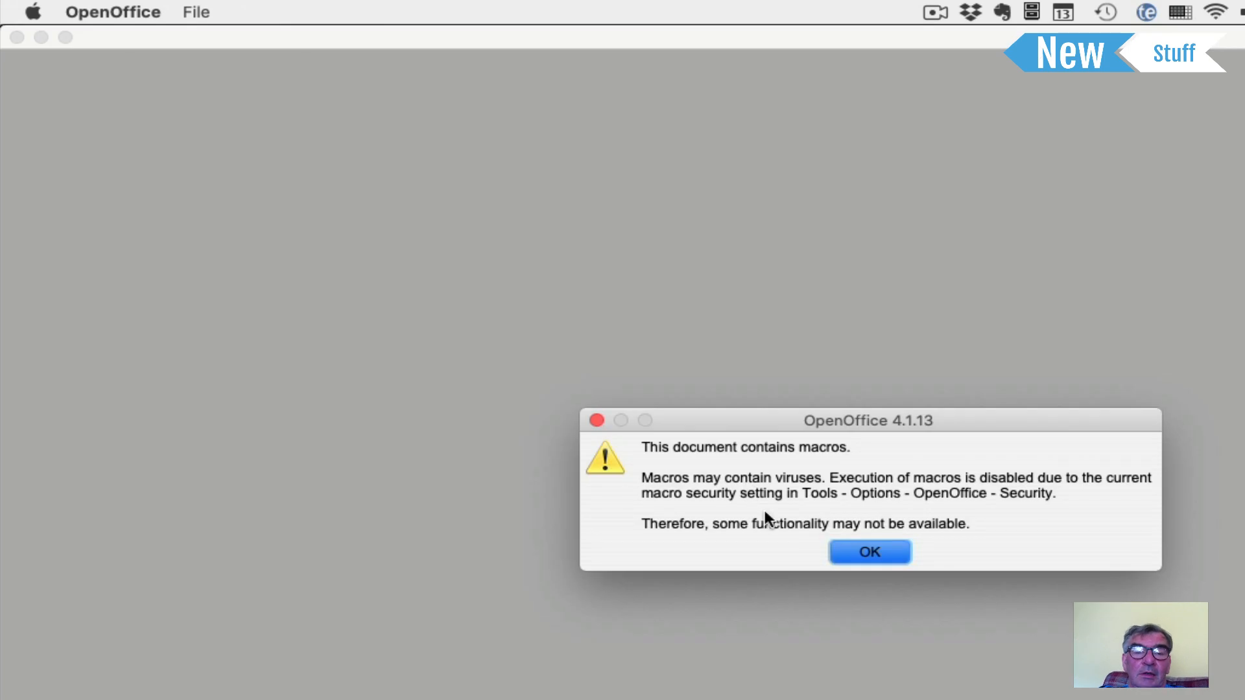
left_click(868, 555)
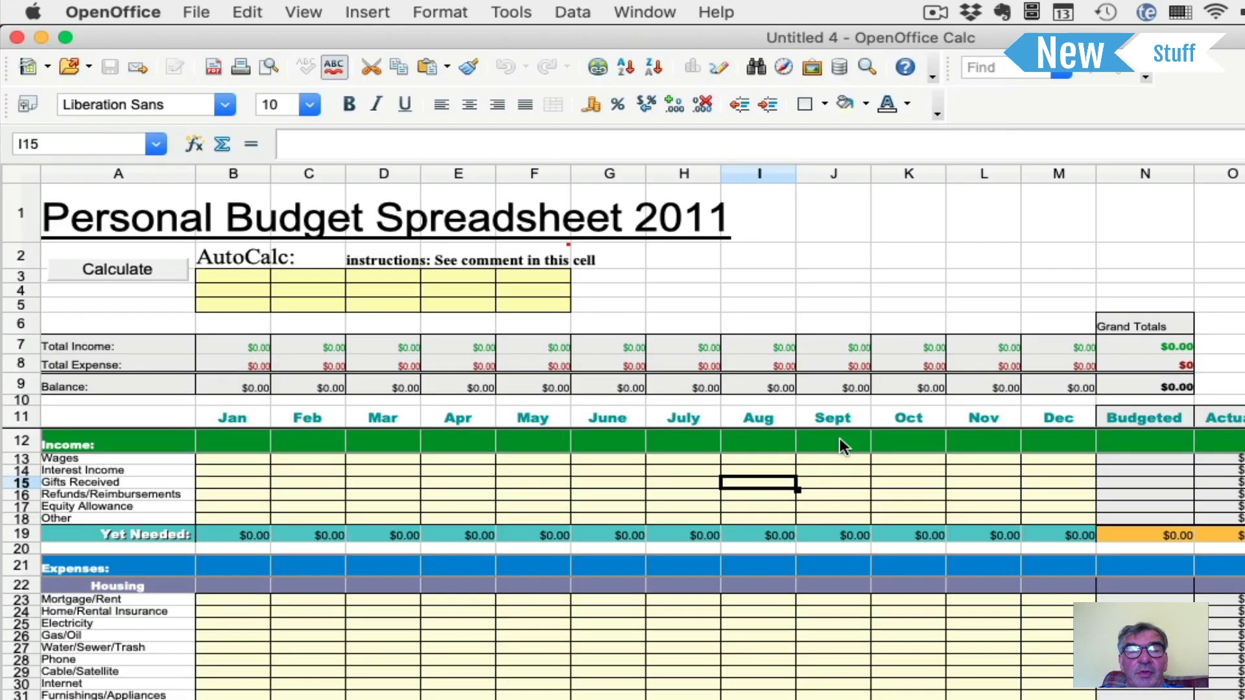
Look through the budget spreadsheet's income and expense categories and check the January balance cell
scroll(662, 465, "down", 20)
scroll(663, 465, "up", 20)
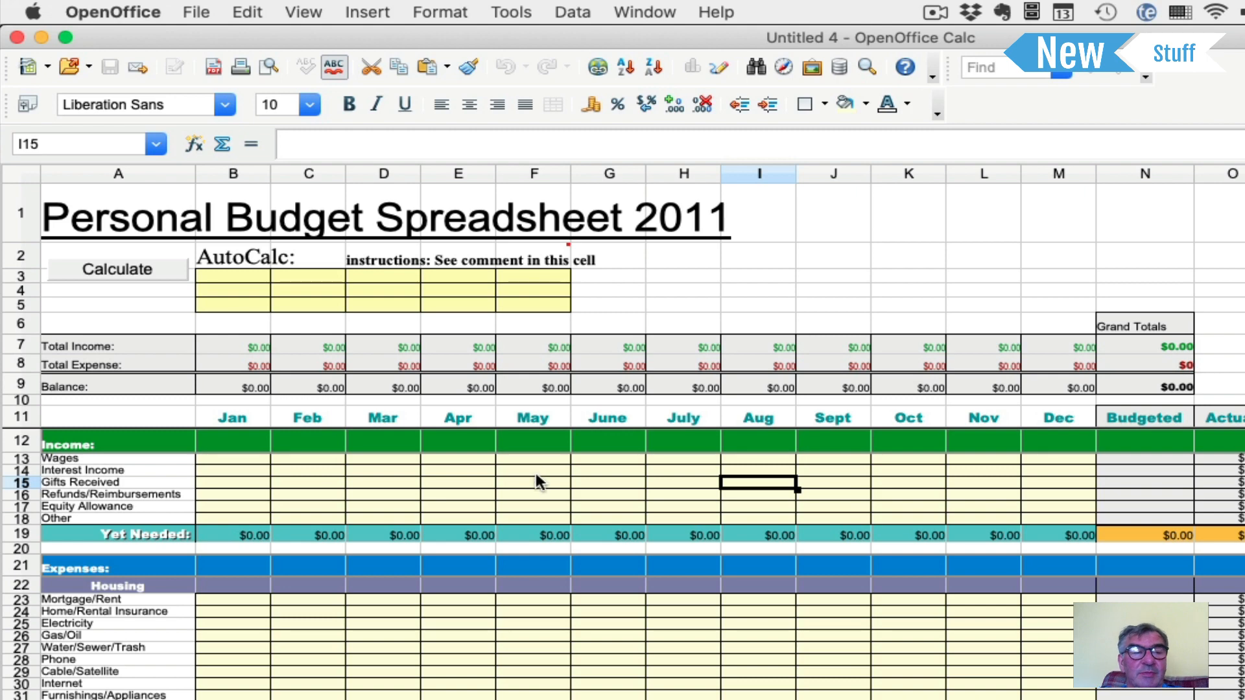
scroll(535, 472, "down", 20)
scroll(535, 468, "up", 20)
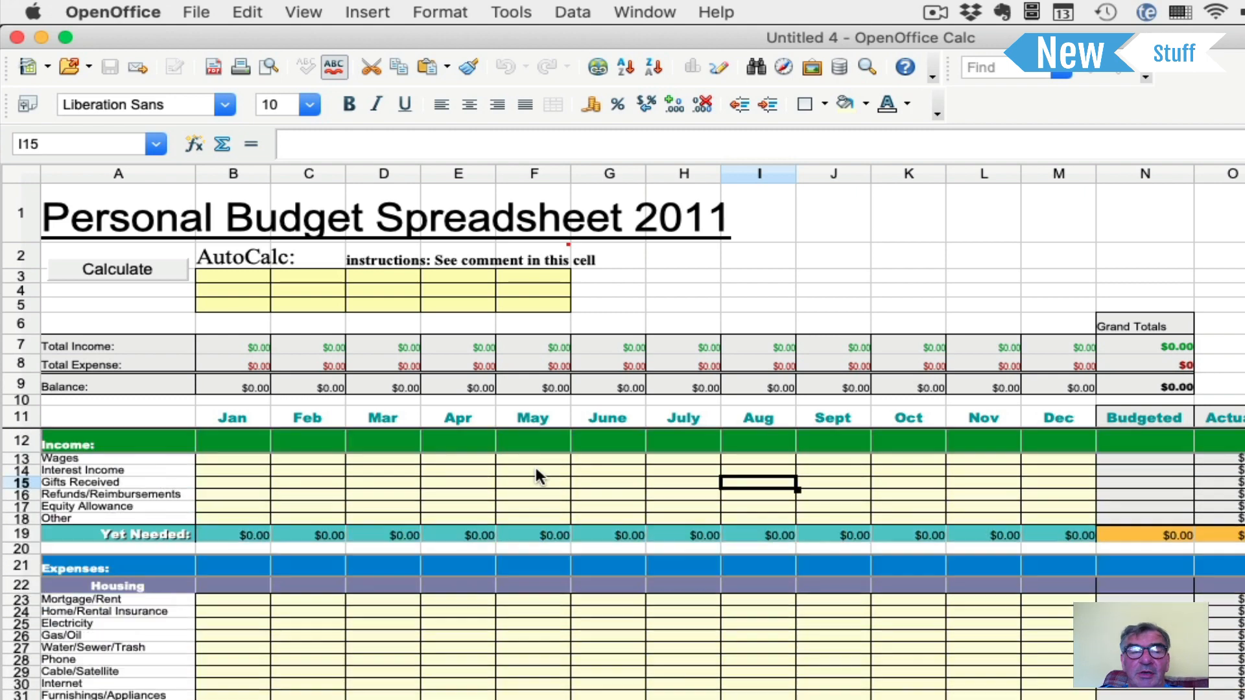
scroll(552, 638, "down", 20)
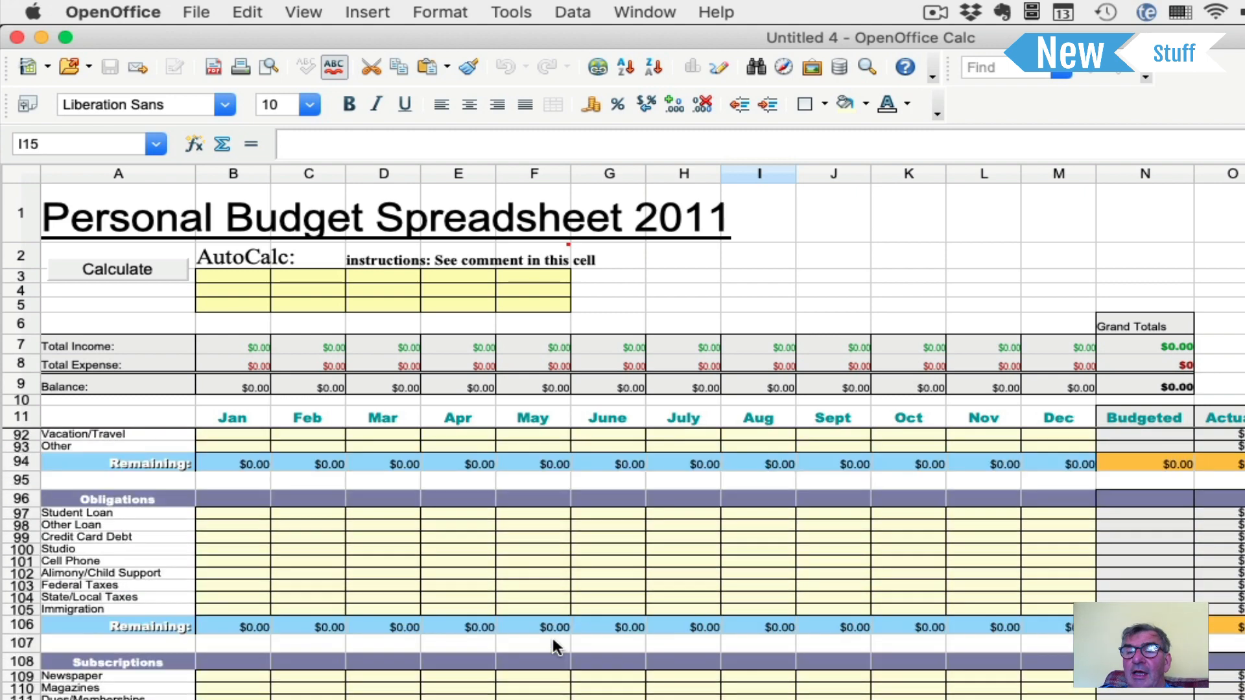
scroll(552, 638, "up", 20)
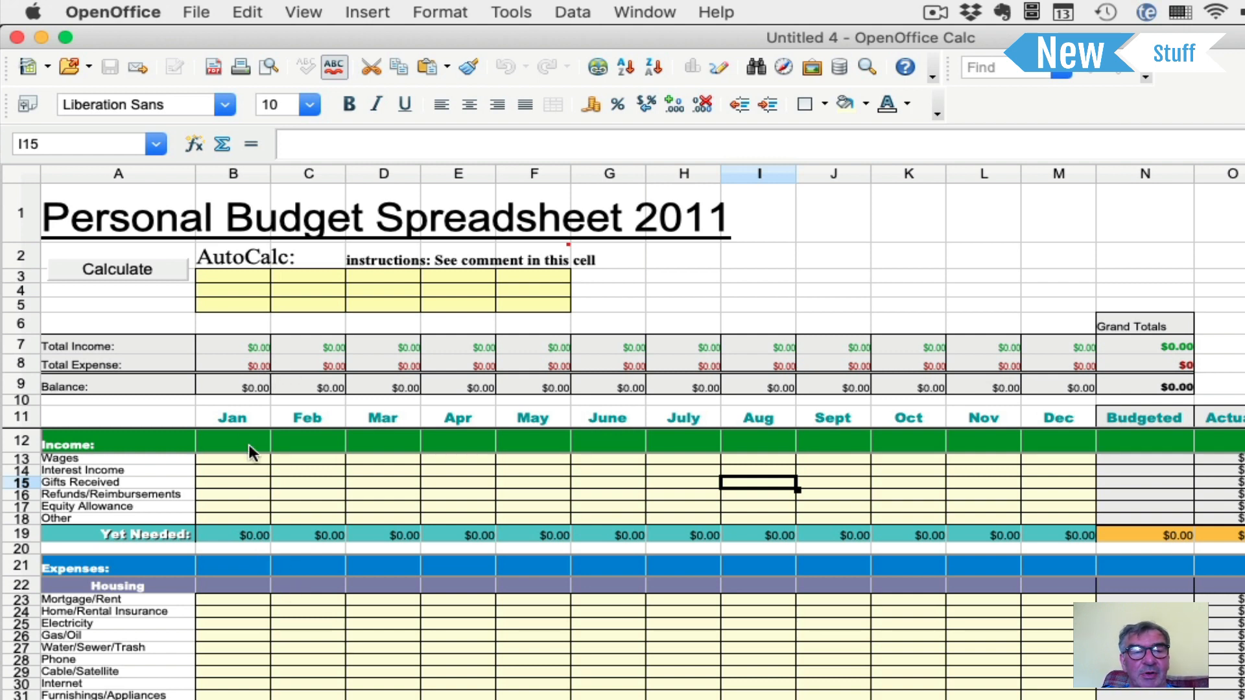
left_click(245, 384)
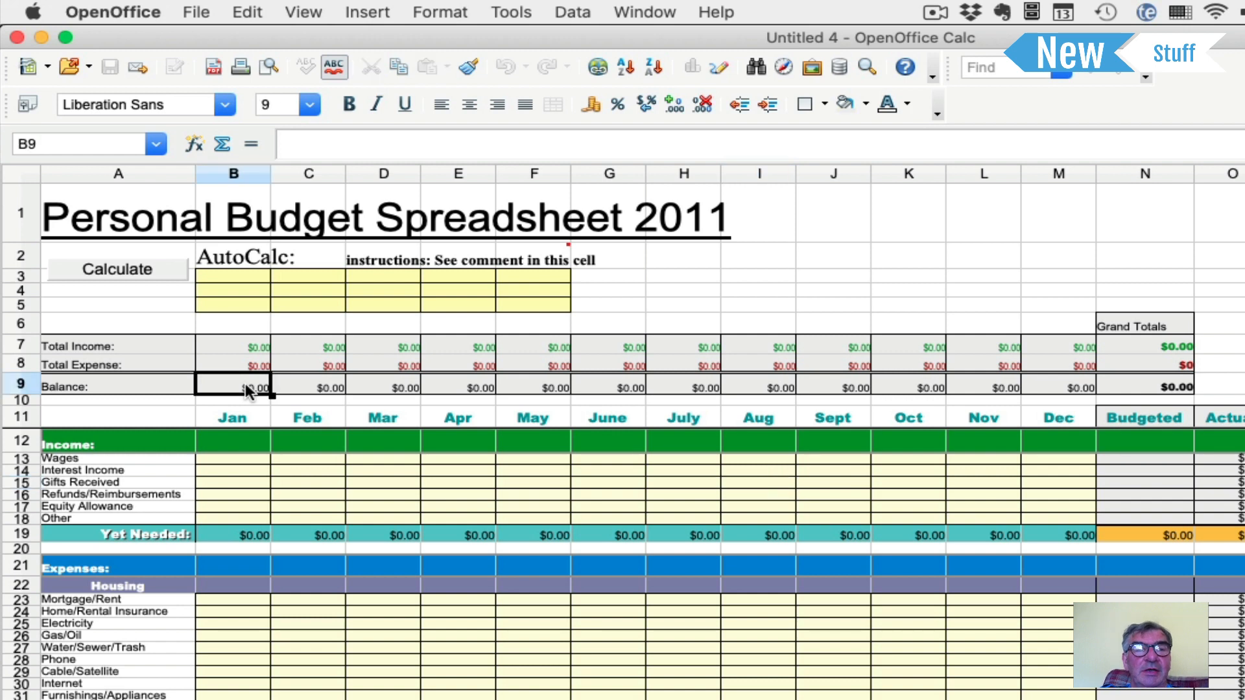
Enter the test text "nmm" in the March cell of the Gifts Received row
left_click(402, 482)
type("nmm")
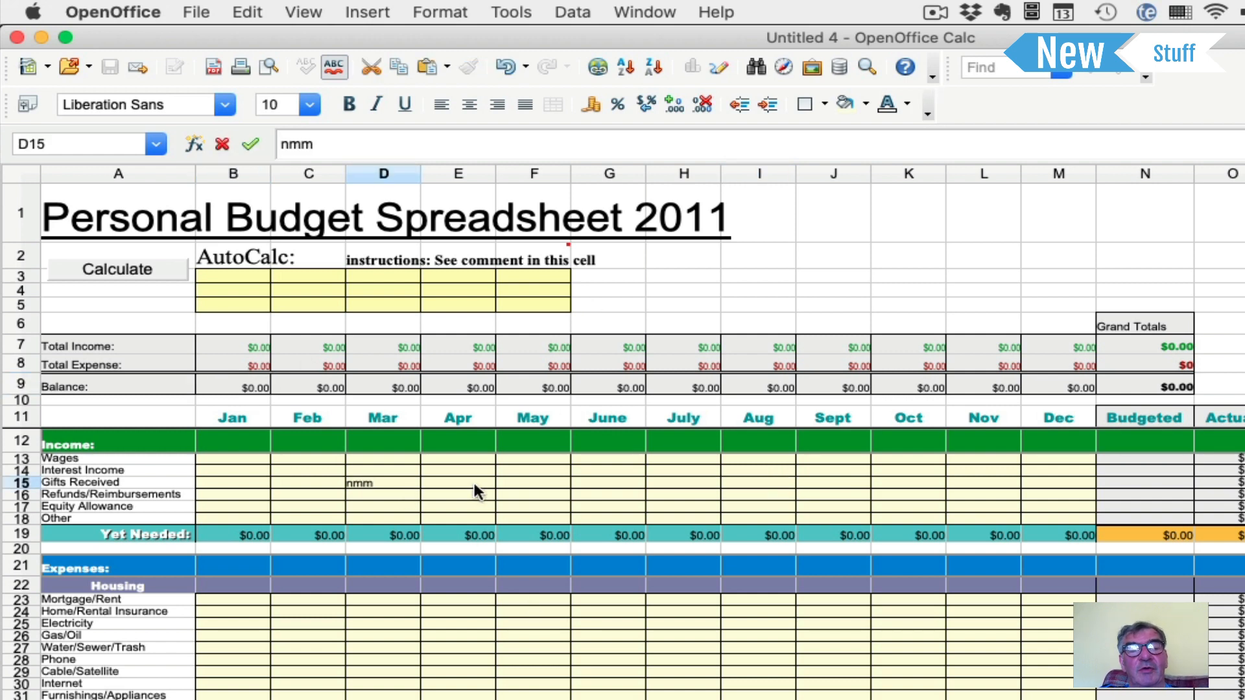
left_click(473, 490)
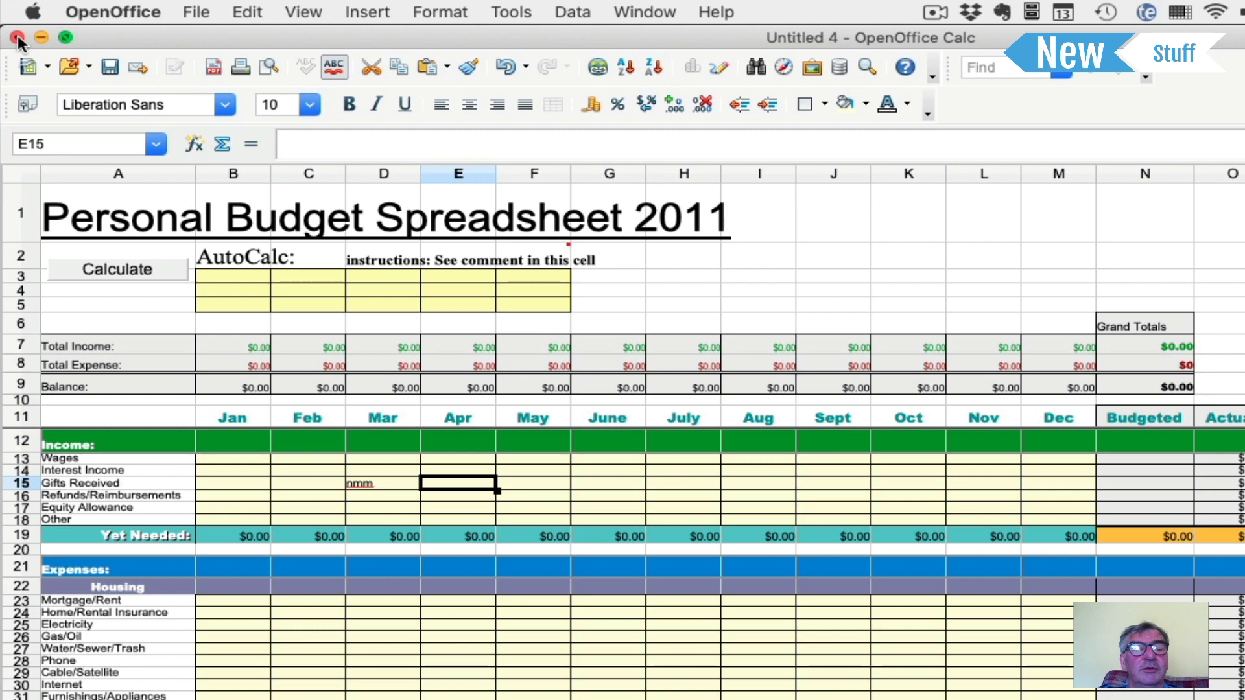
Open the existing spreadsheet file "Test Saturday 13 August 2022.xls"
left_click(667, 20)
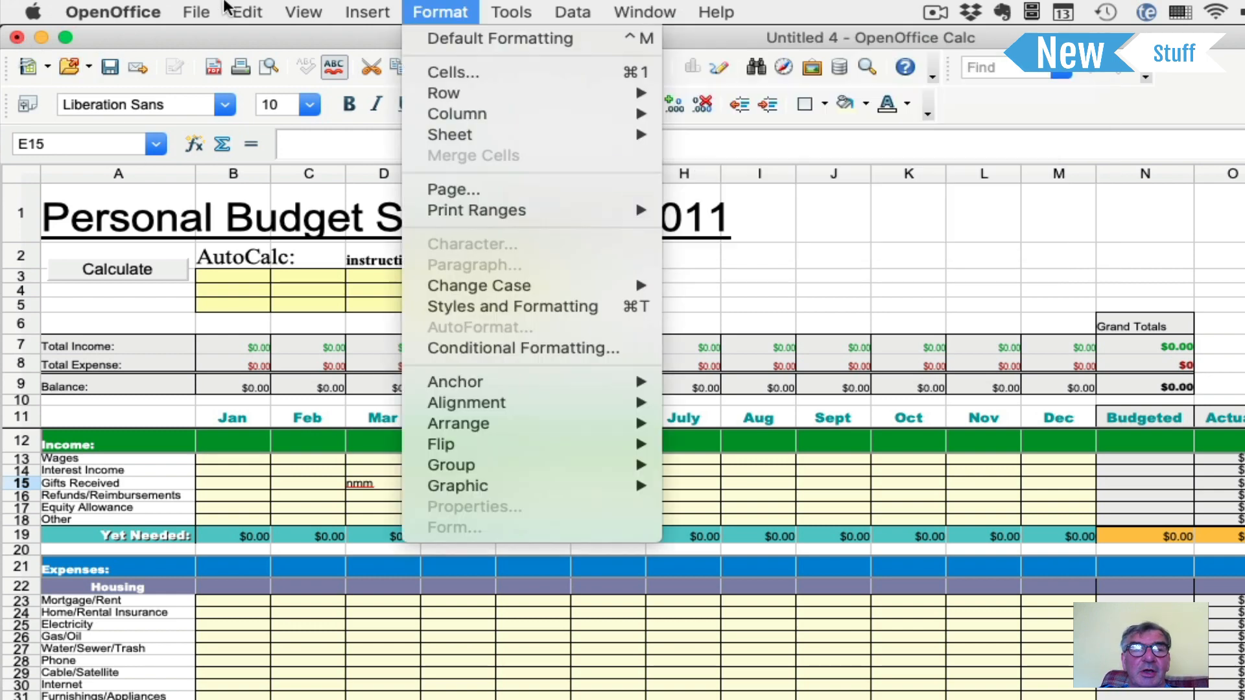
mouse_move(195, 13)
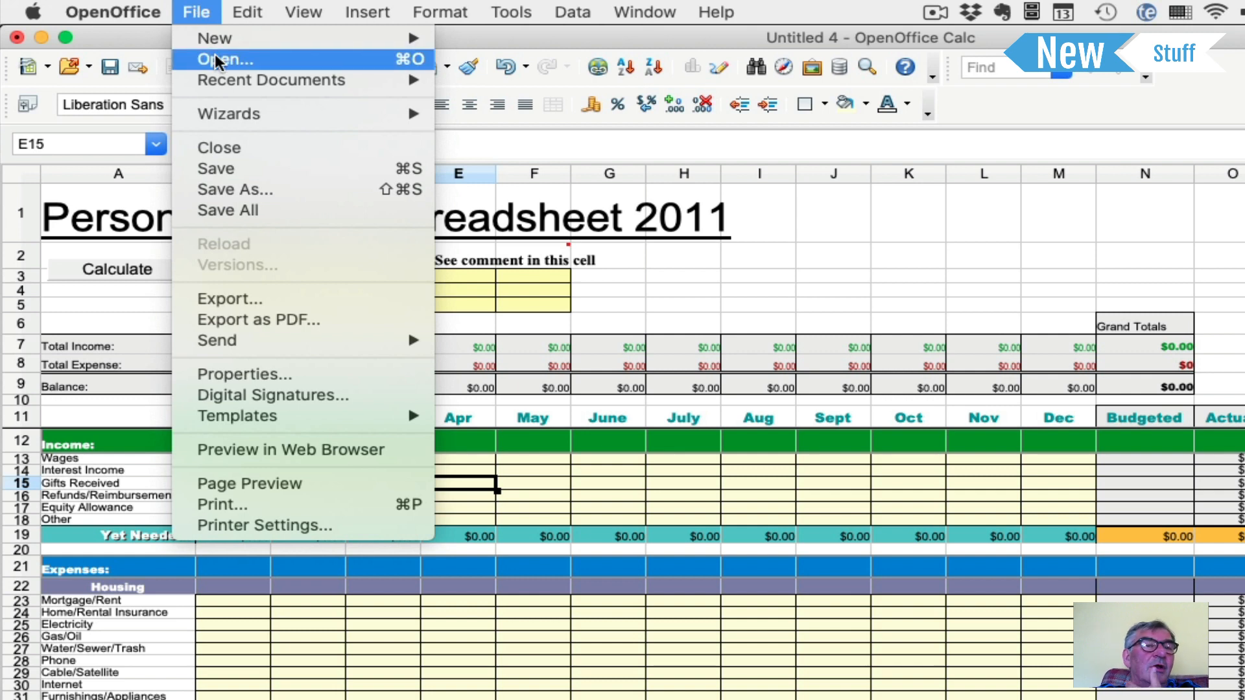
mouse_move(227, 81)
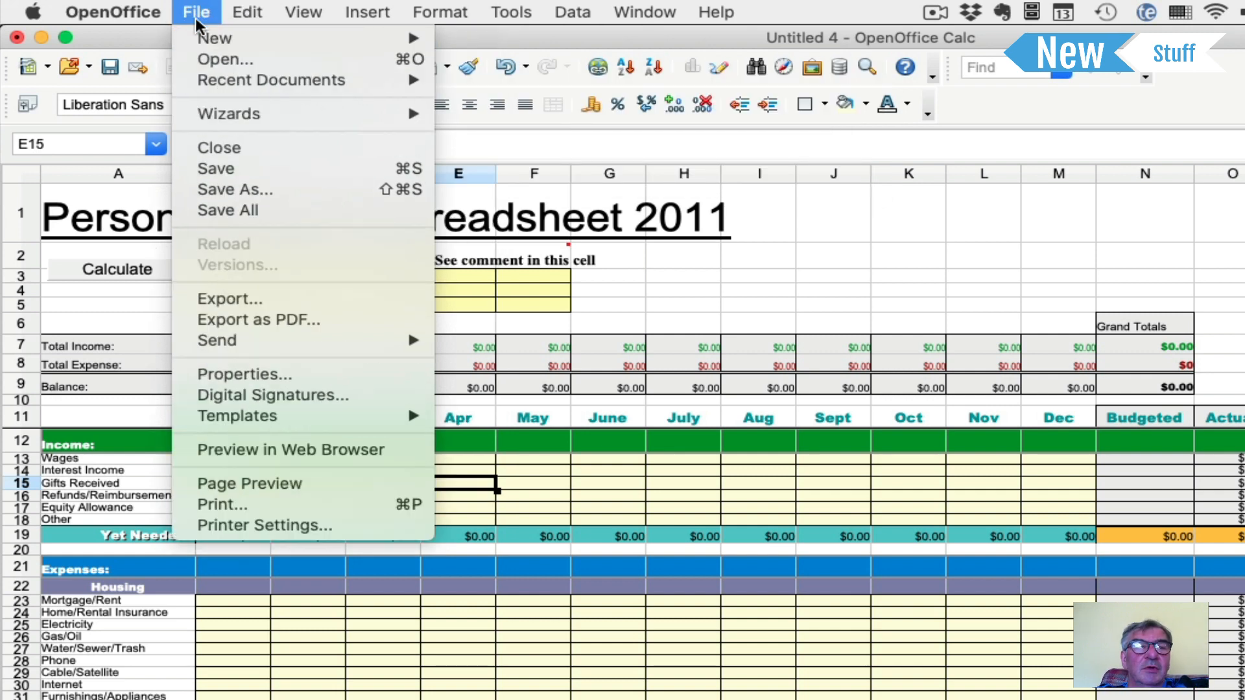
left_click(213, 59)
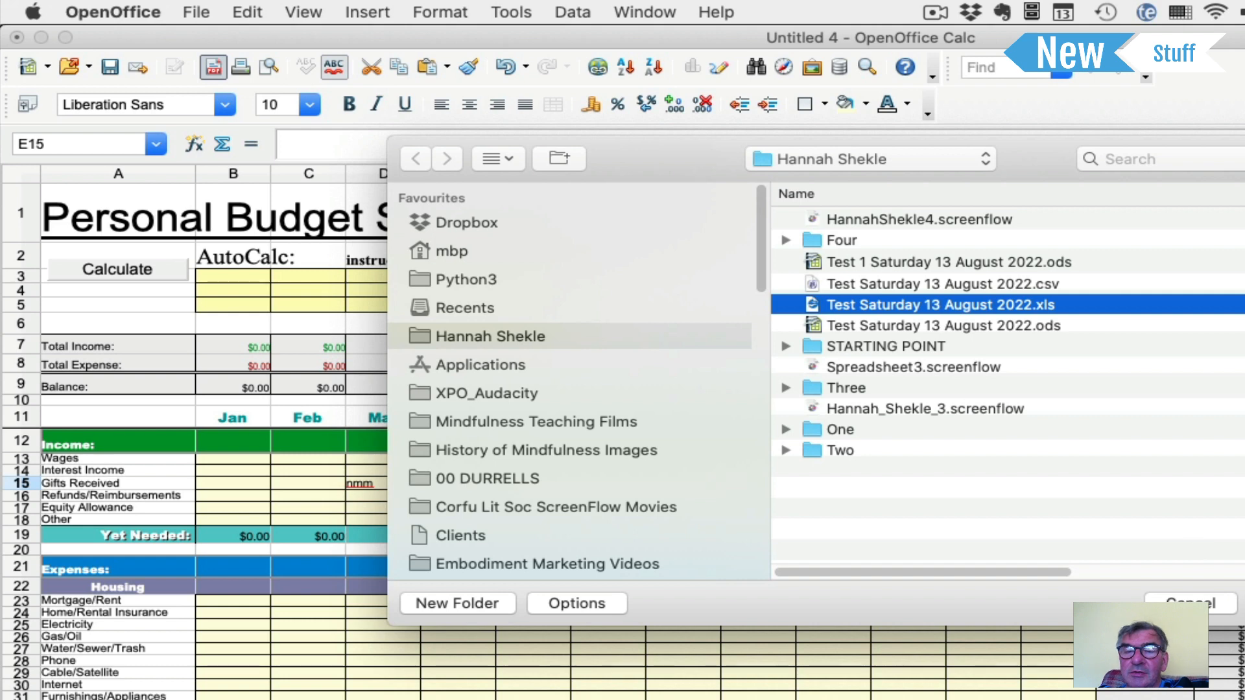
left_click(1244, 603)
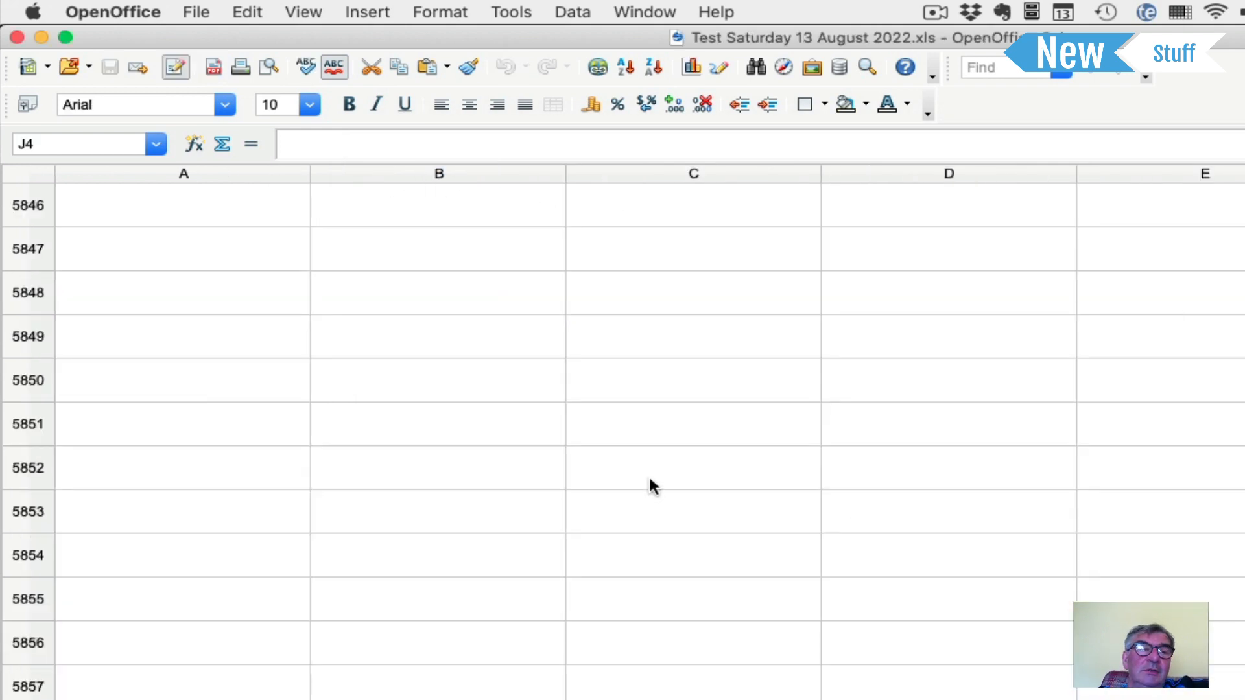
Go back to the beginning of the sheet and inspect the formula behind the average age
scroll(625, 430, "up", 20)
scroll(722, 434, "up", 15)
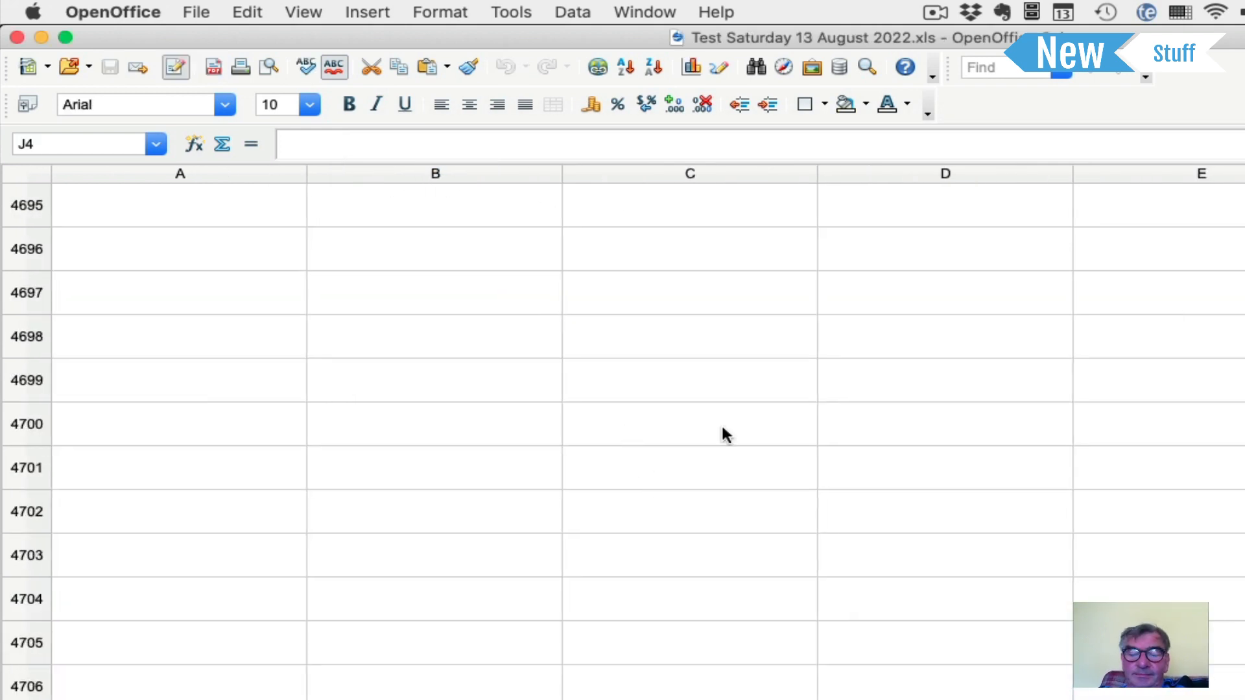
scroll(607, 433, "up", 20)
scroll(623, 428, "up", 20)
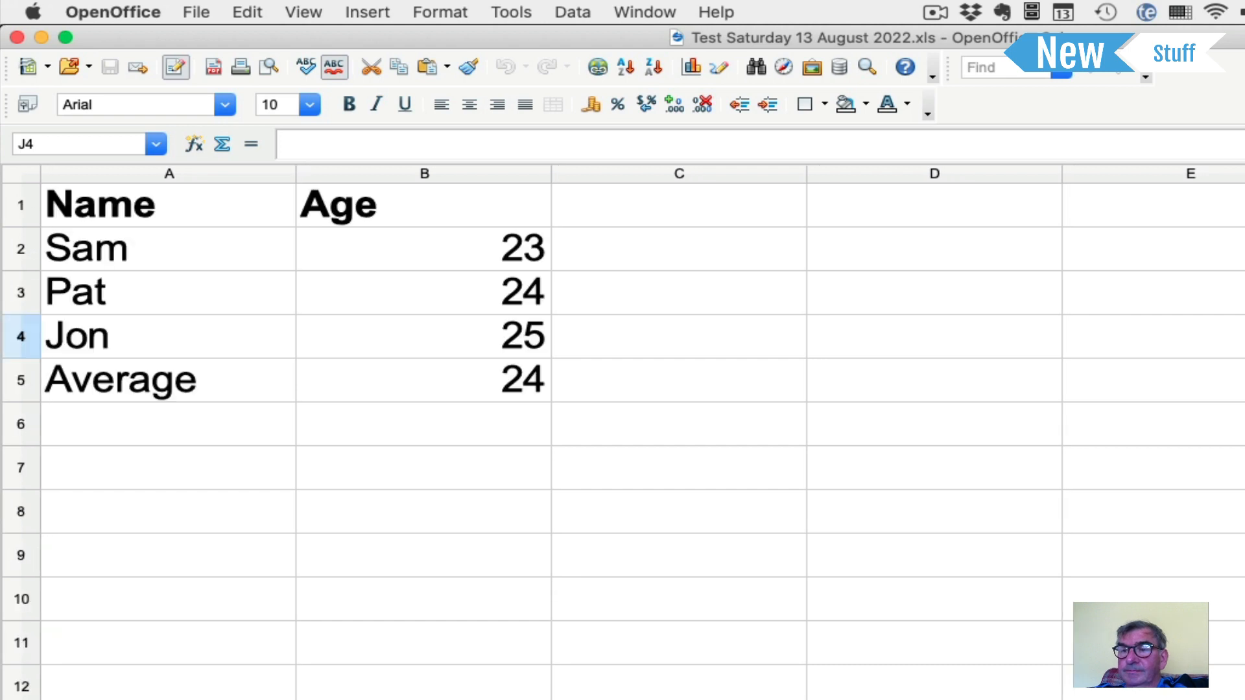
left_click(597, 632)
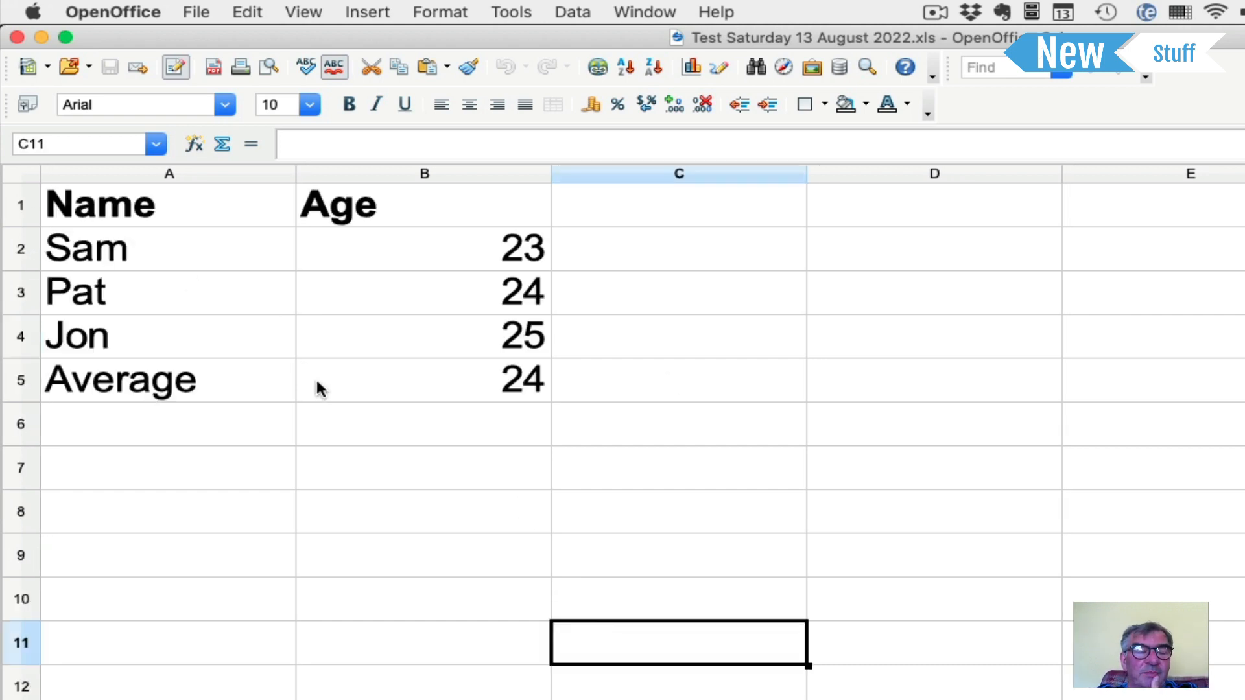
left_click(508, 388)
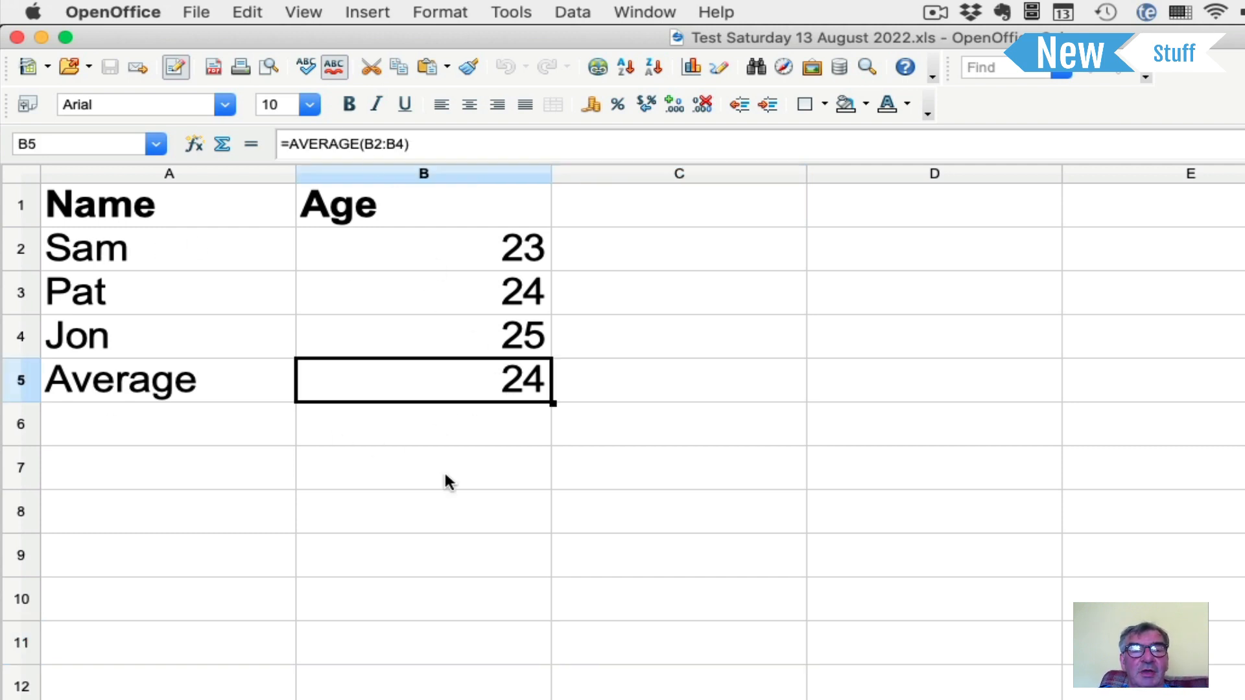
left_click(437, 506)
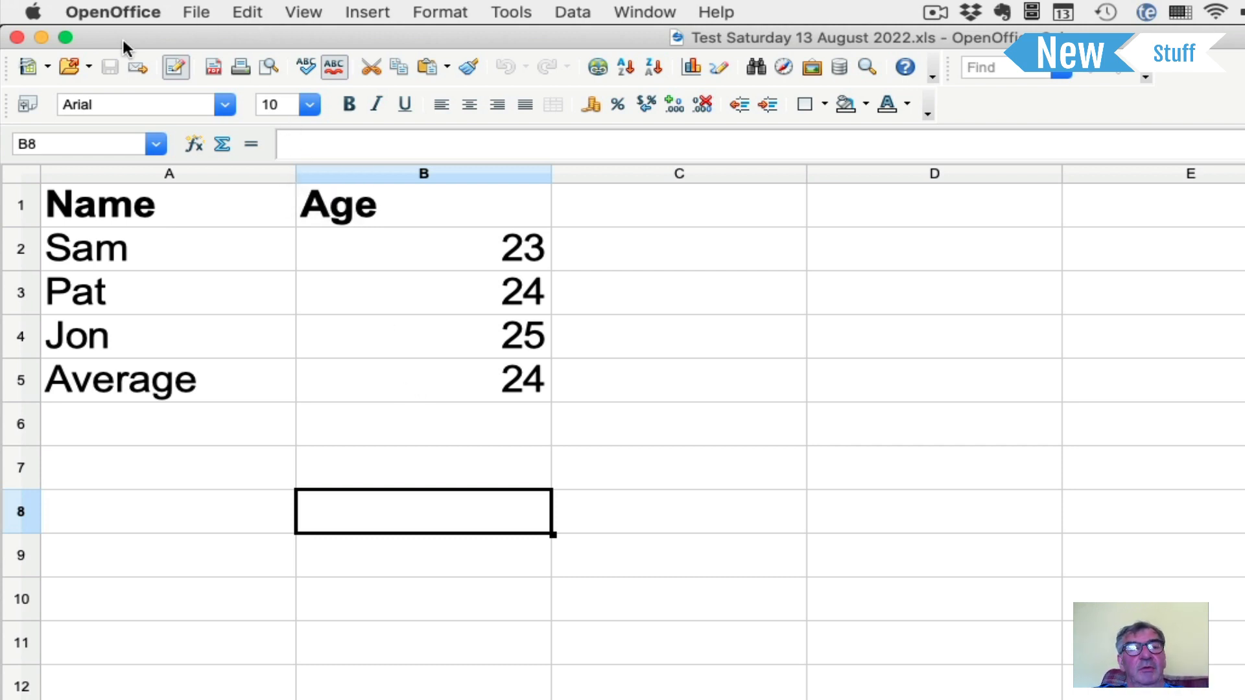
Start saving the spreadsheet as a new copy and set its destination to the Documents folder
left_click(197, 14)
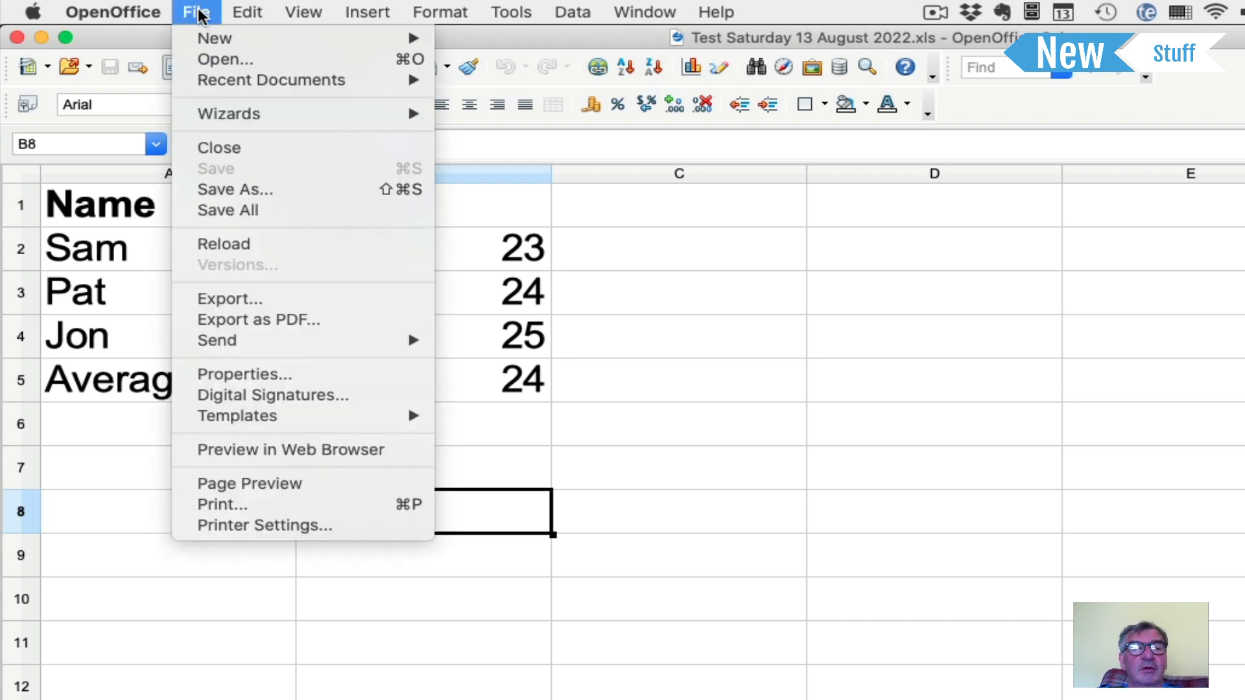
left_click(239, 195)
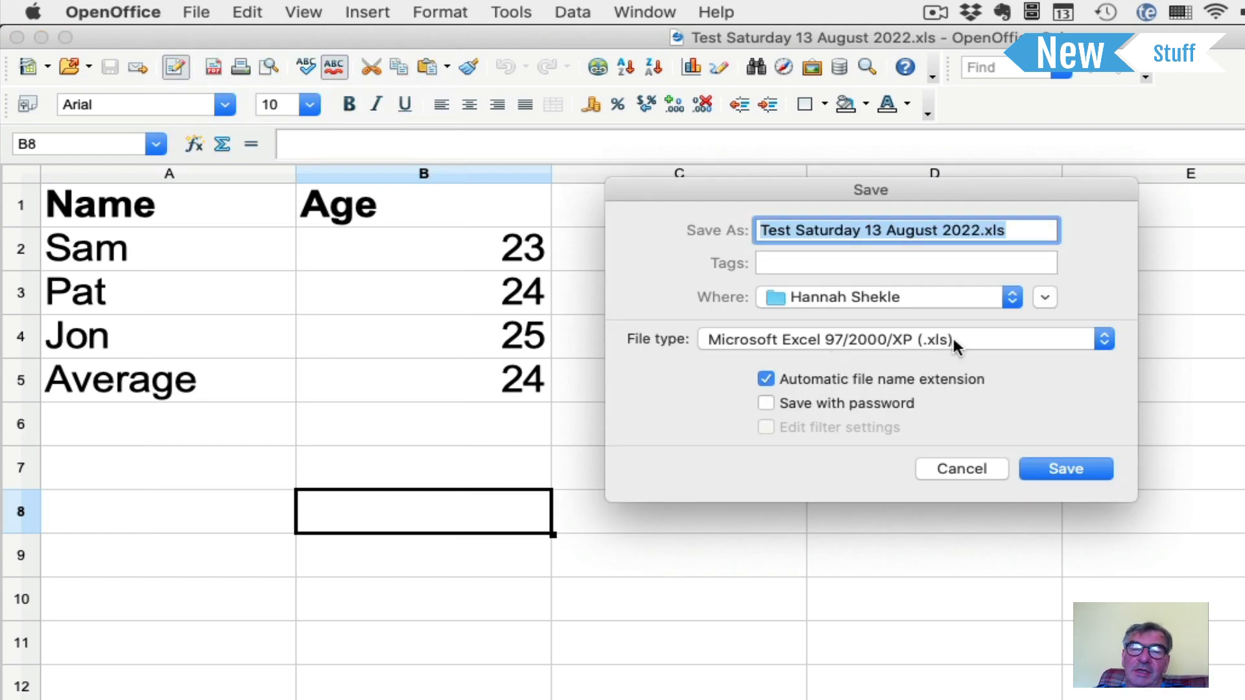
left_click(1010, 298)
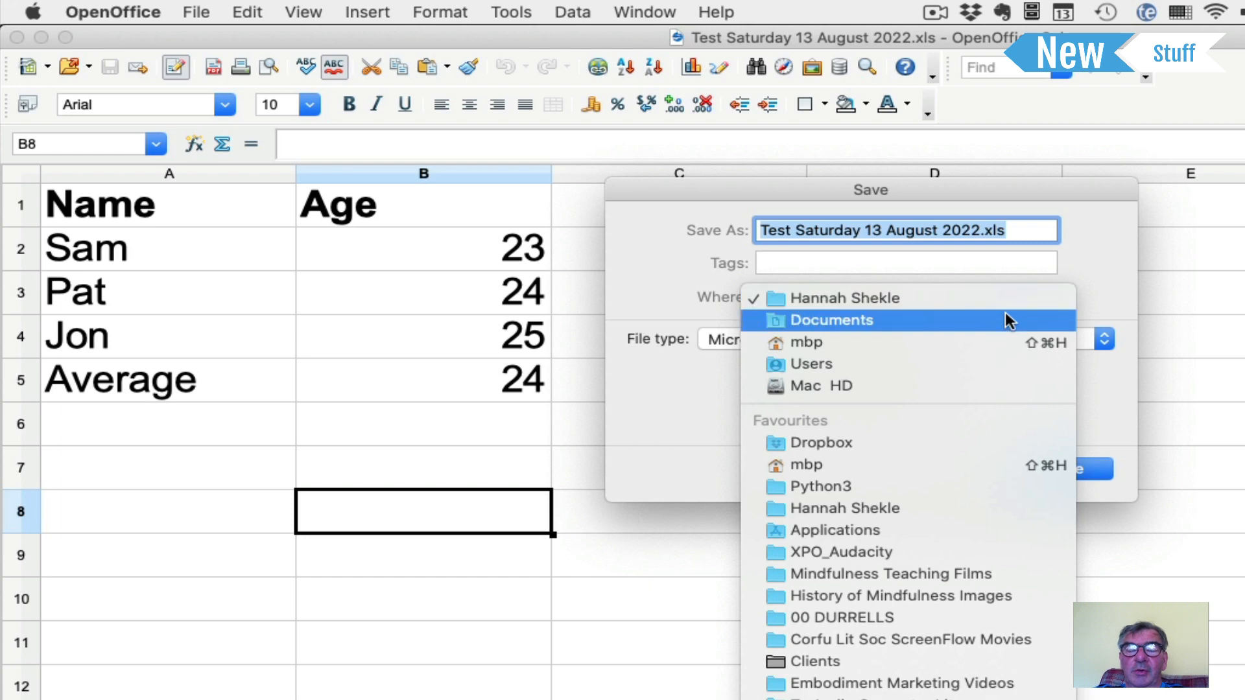
left_click(1006, 319)
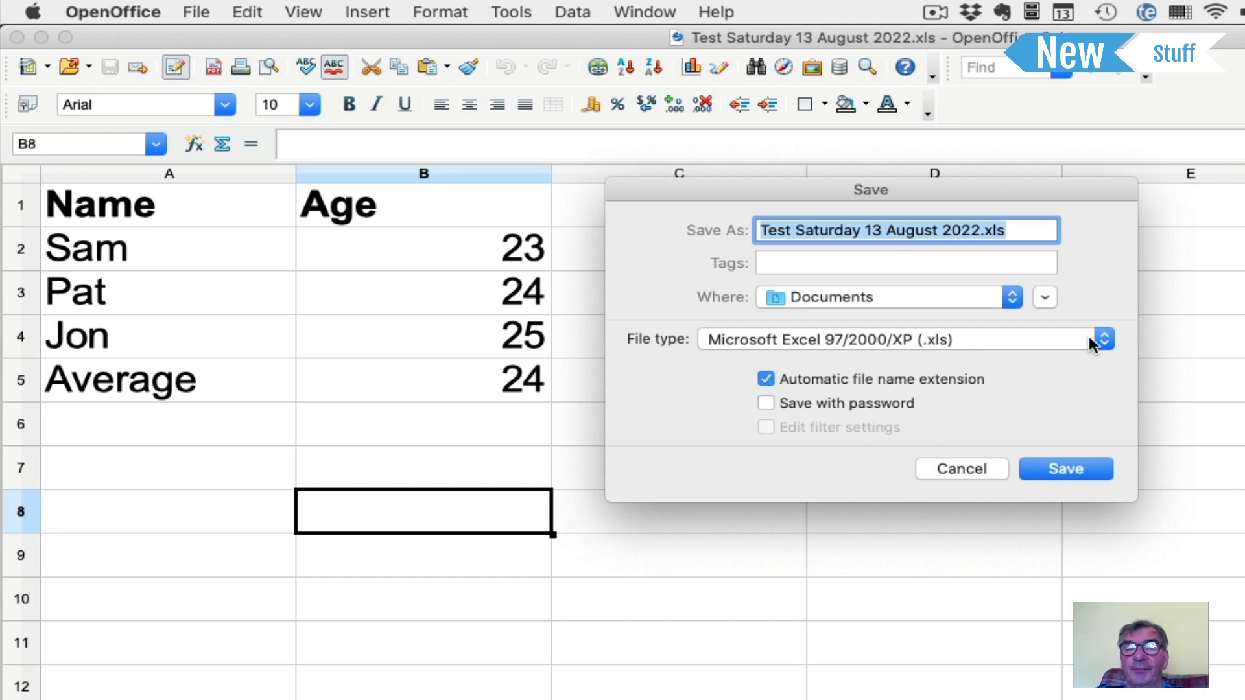
Switch the copy's file type to ODF Spreadsheet (.ods) and back to Microsoft Excel 97/2000/XP (.xls)
left_click(1106, 340)
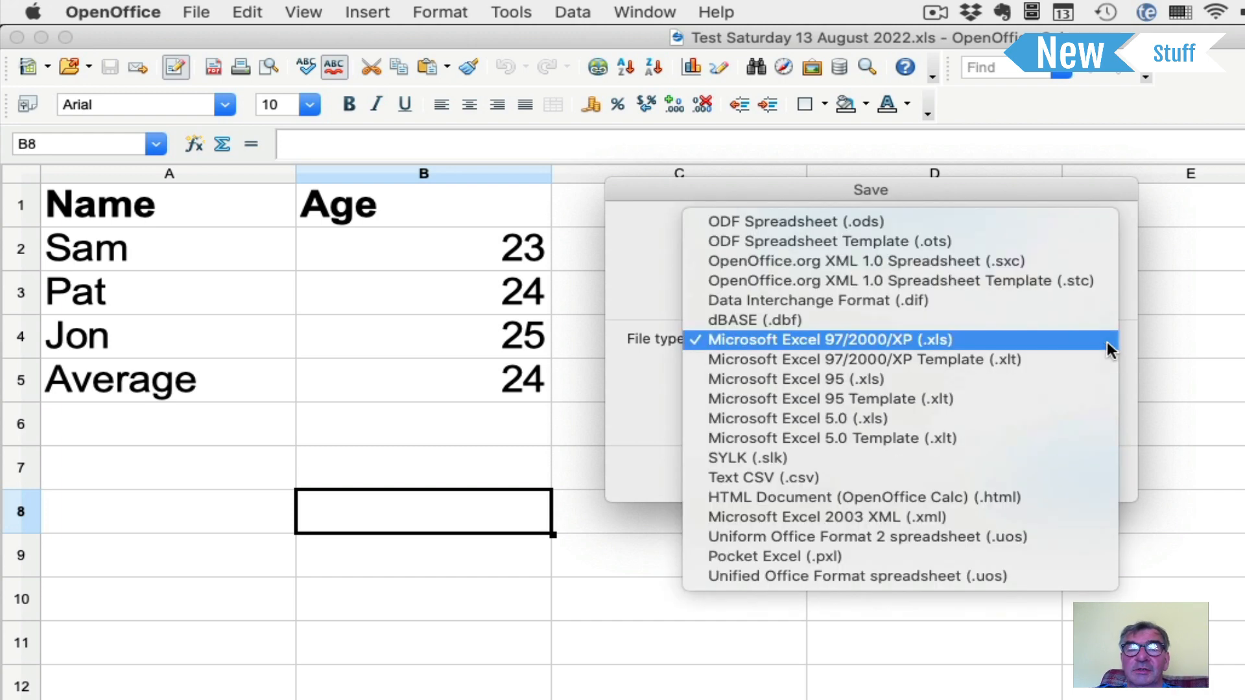
left_click(974, 220)
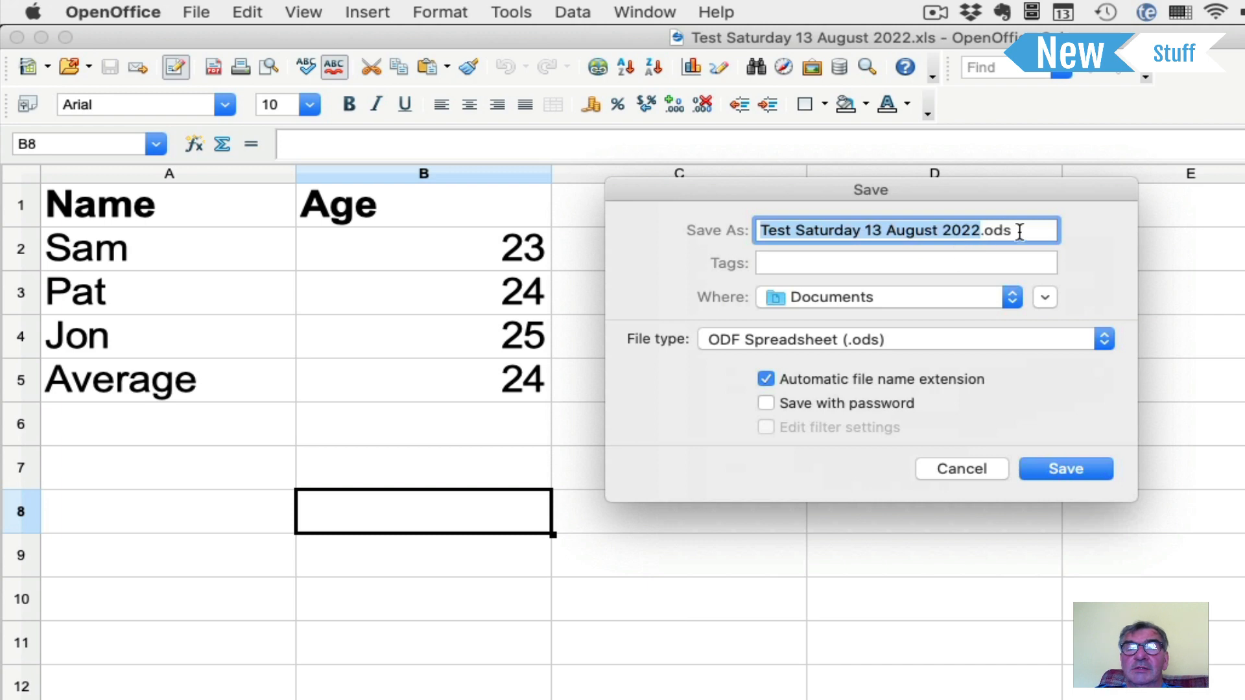
left_click_drag(1012, 230, 984, 231)
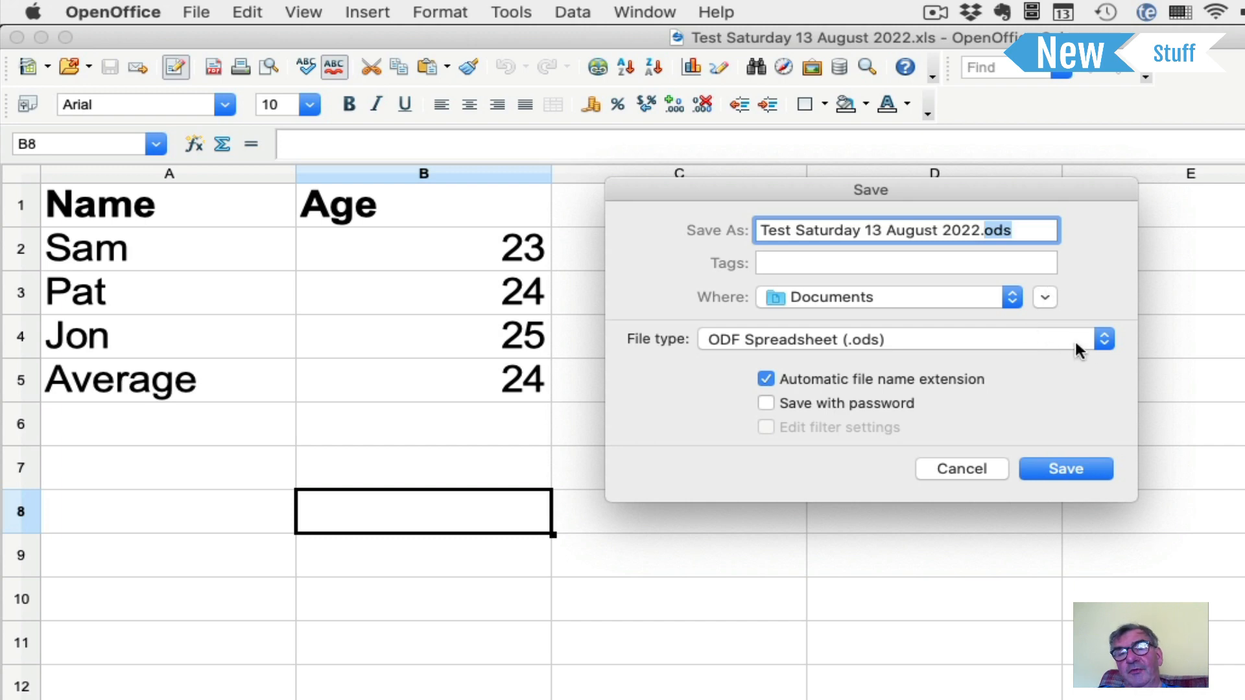
left_click(1104, 339)
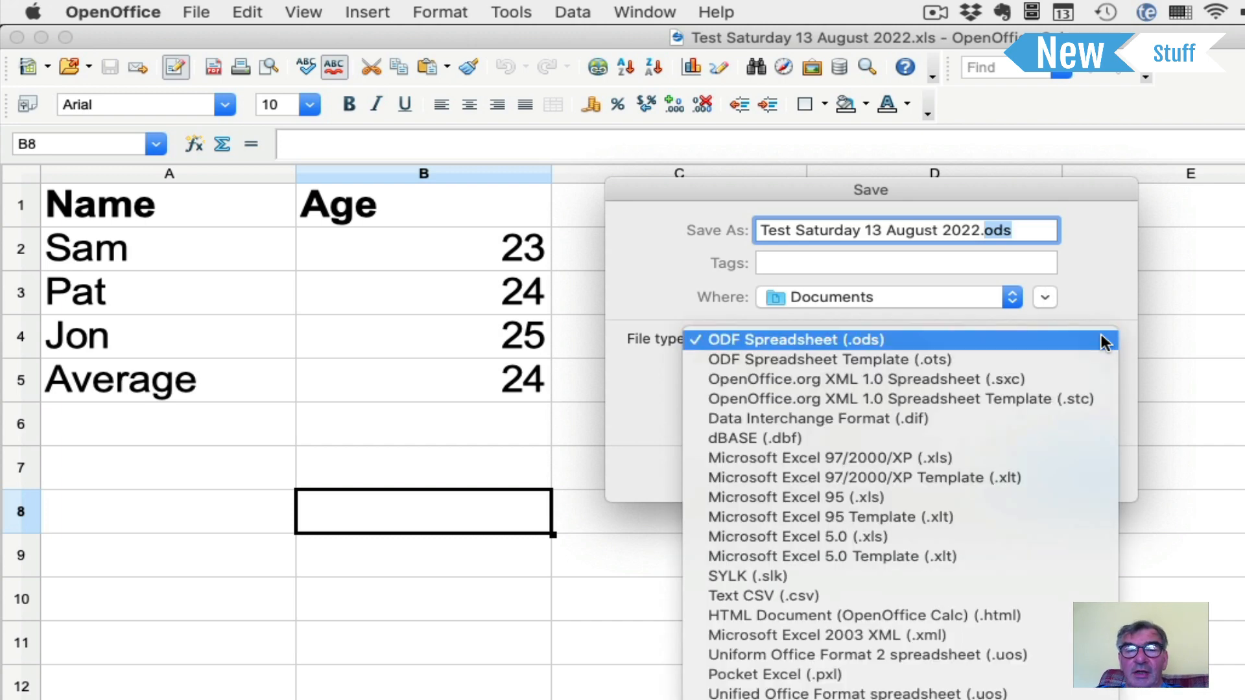
left_click(993, 457)
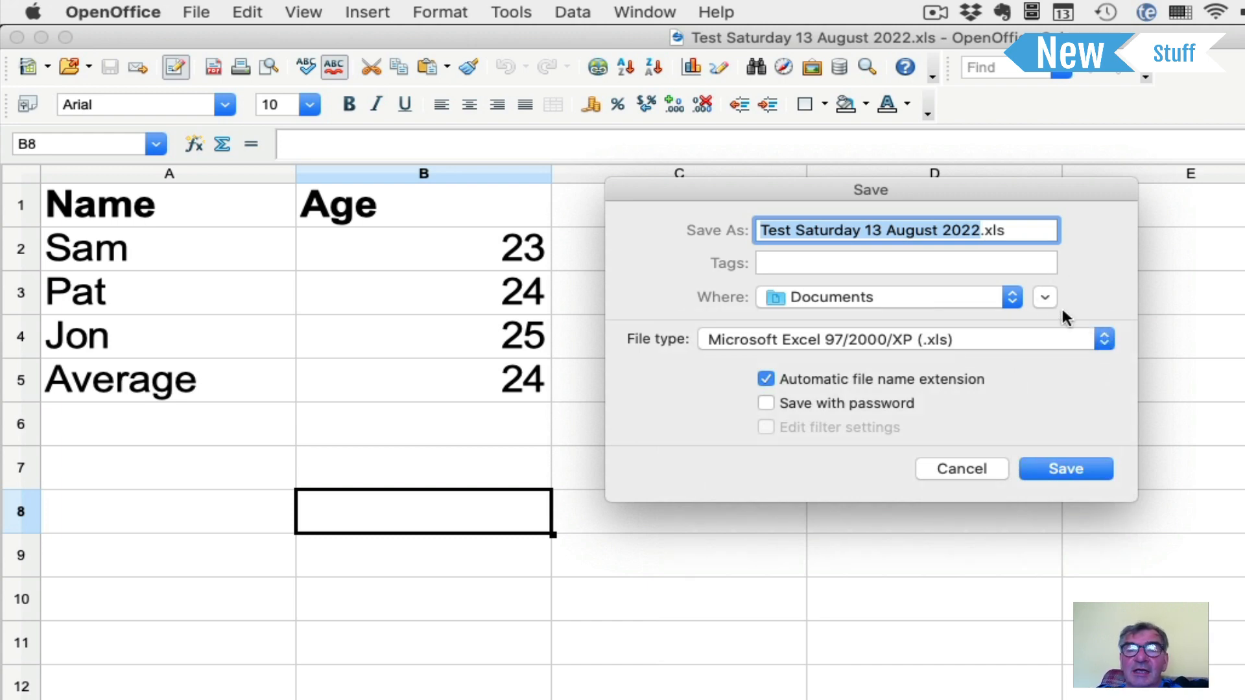
Set the copy's file type to Text CSV (.csv) and name the file "Test as a csv file"
left_click(1103, 337)
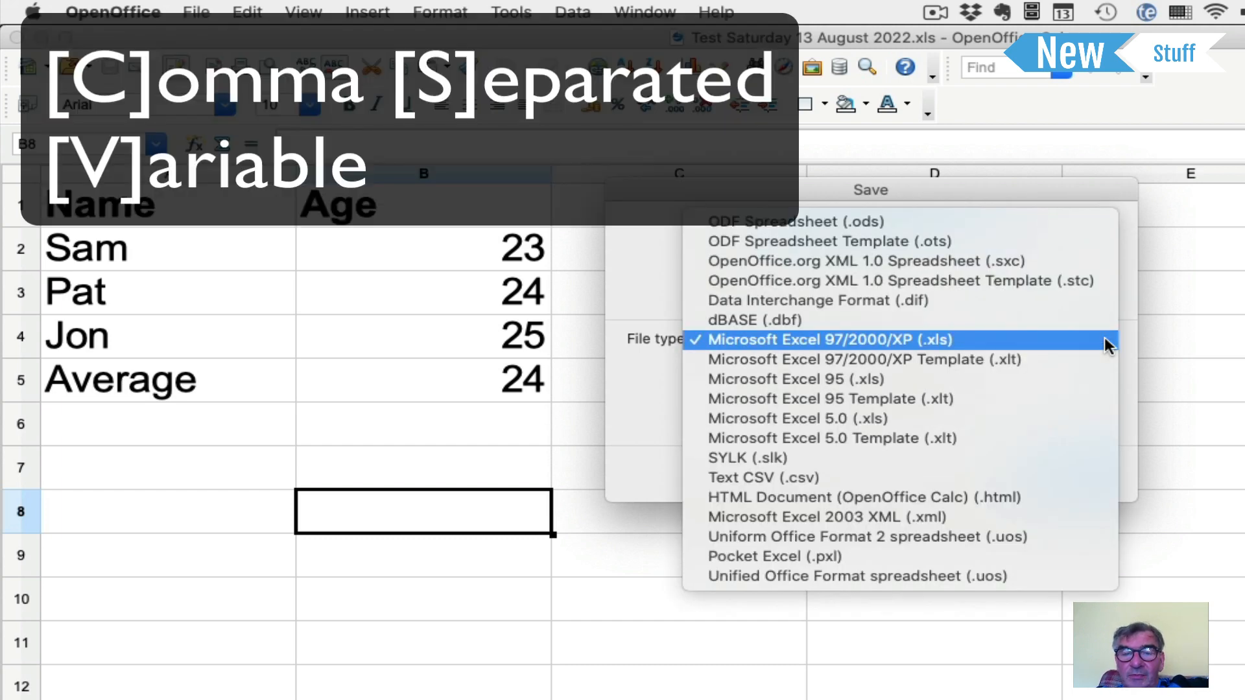
left_click(1052, 484)
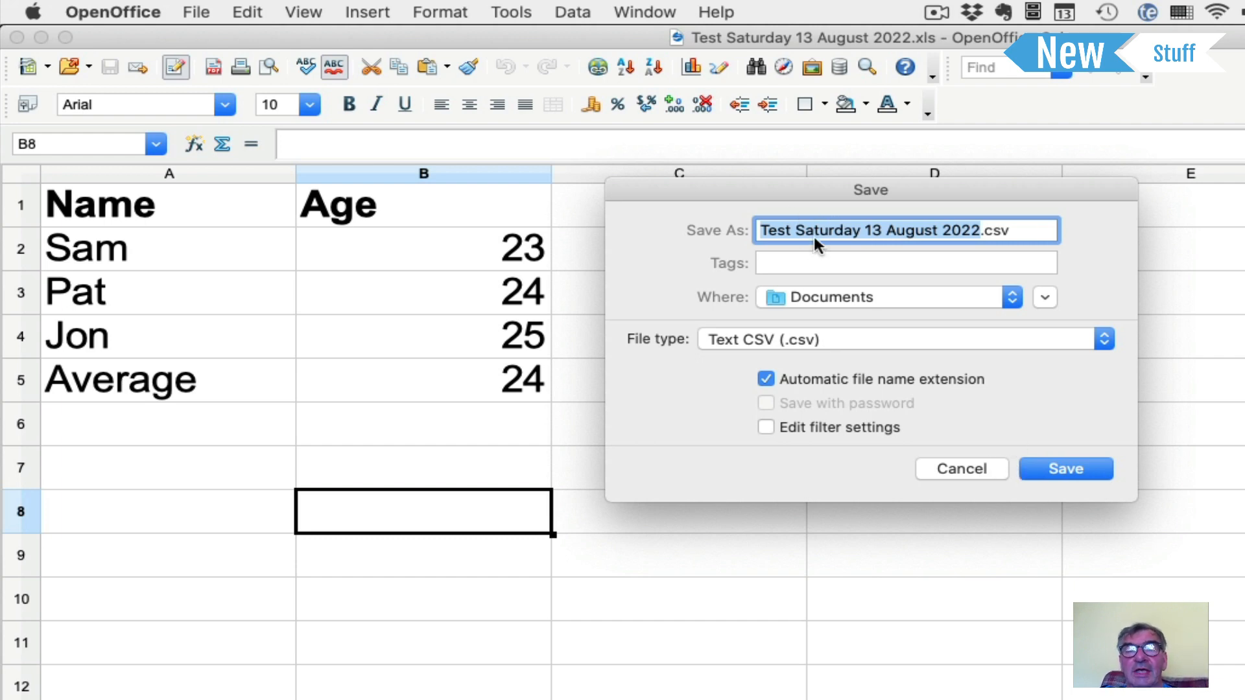
left_click_drag(979, 232, 790, 235)
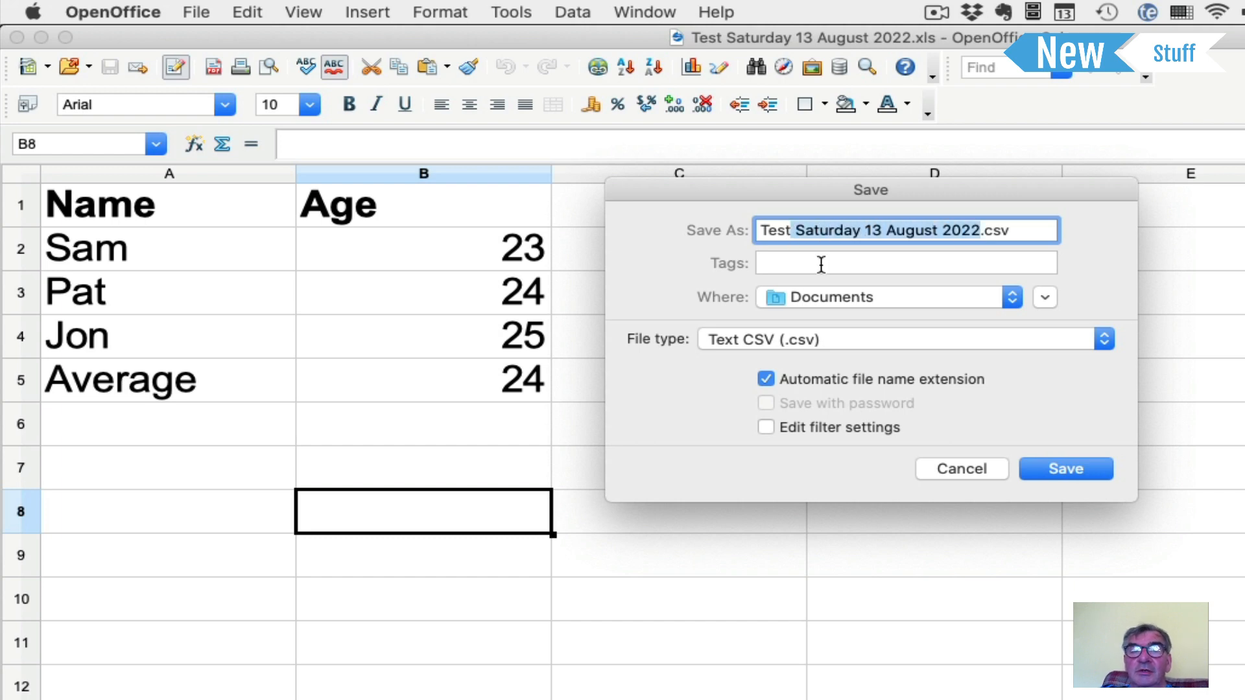
key("BackSpace")
type(",")
key("BackSpace")
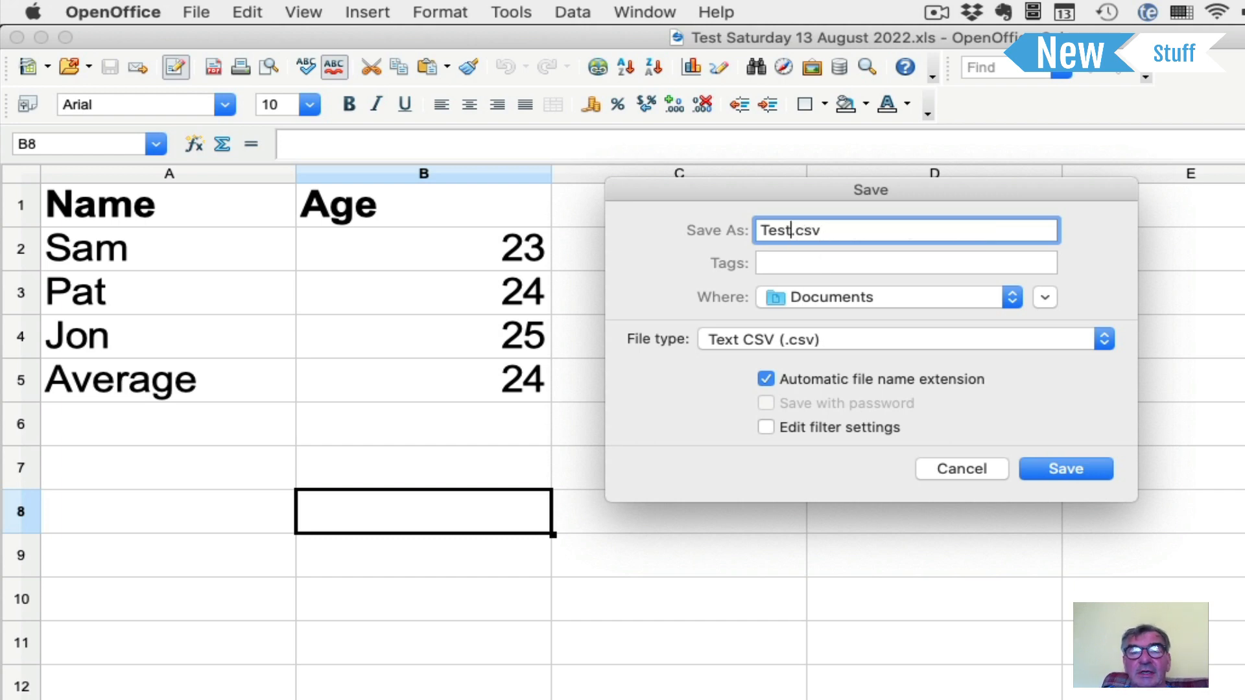
type("as a csv ")
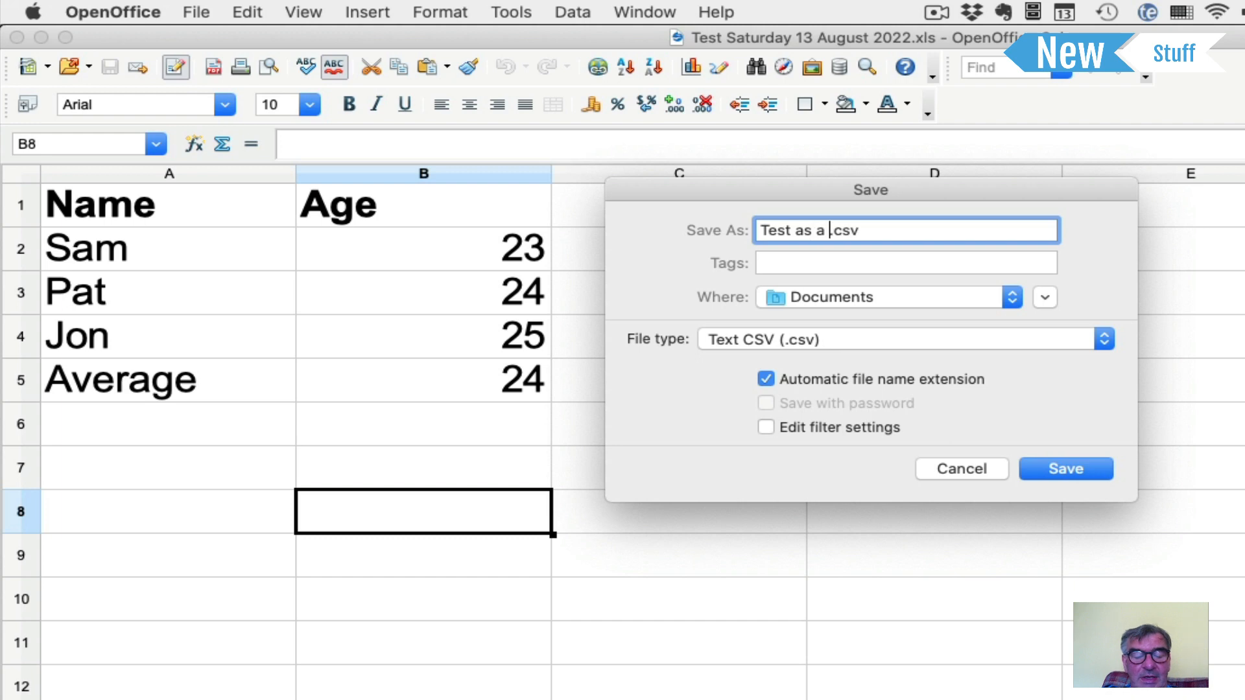
type("file")
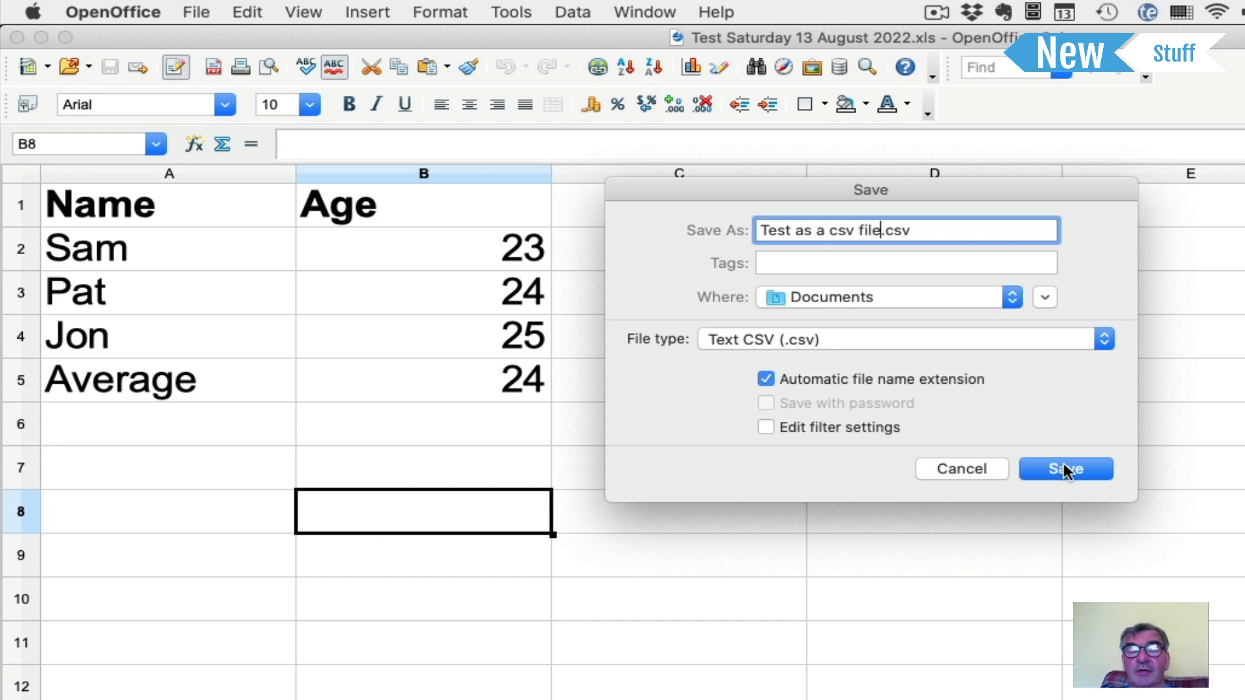
Save the copy in the student's favourite folder, keeping the CSV format with Unicode (UTF-8) characters and comma field delimiters
left_click(1010, 296)
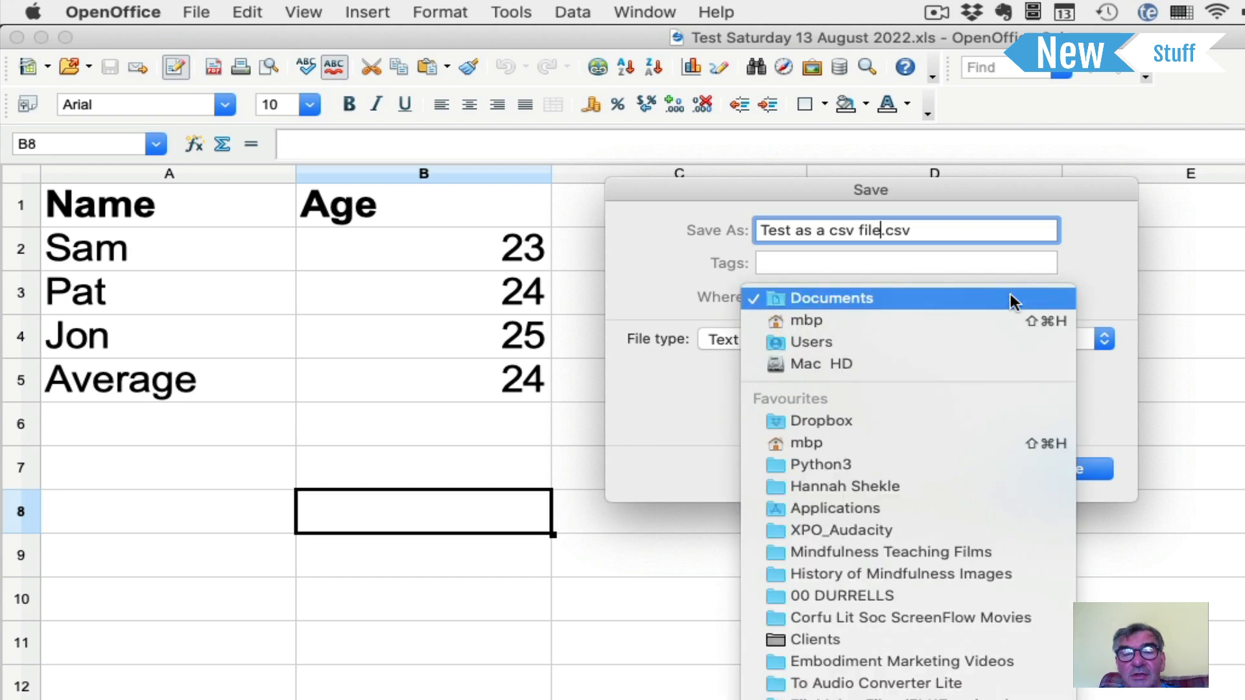
left_click(961, 487)
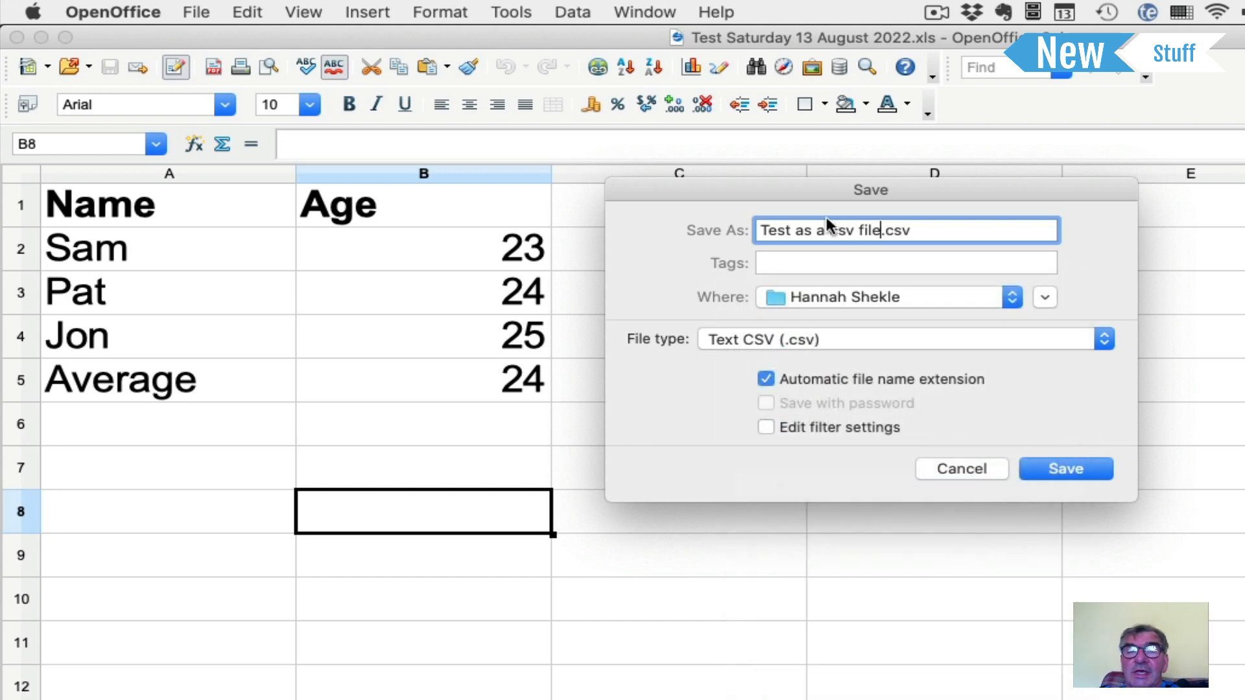
left_click(1057, 470)
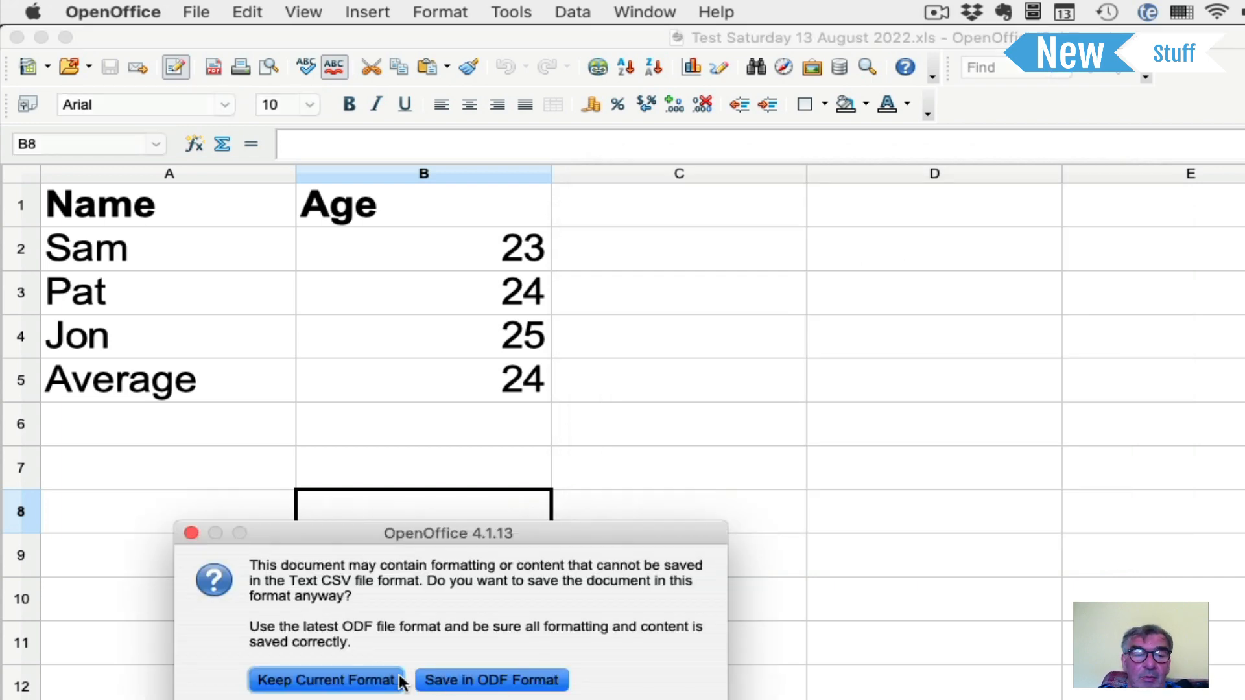
left_click(352, 689)
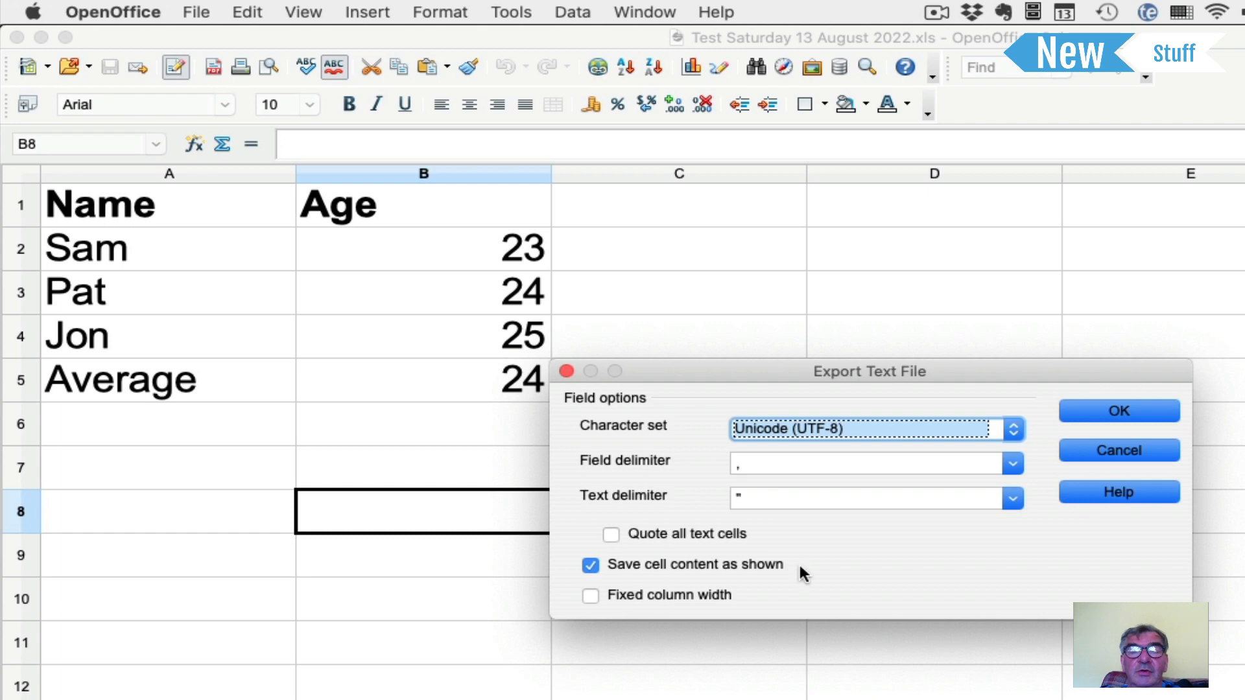
left_click(1145, 411)
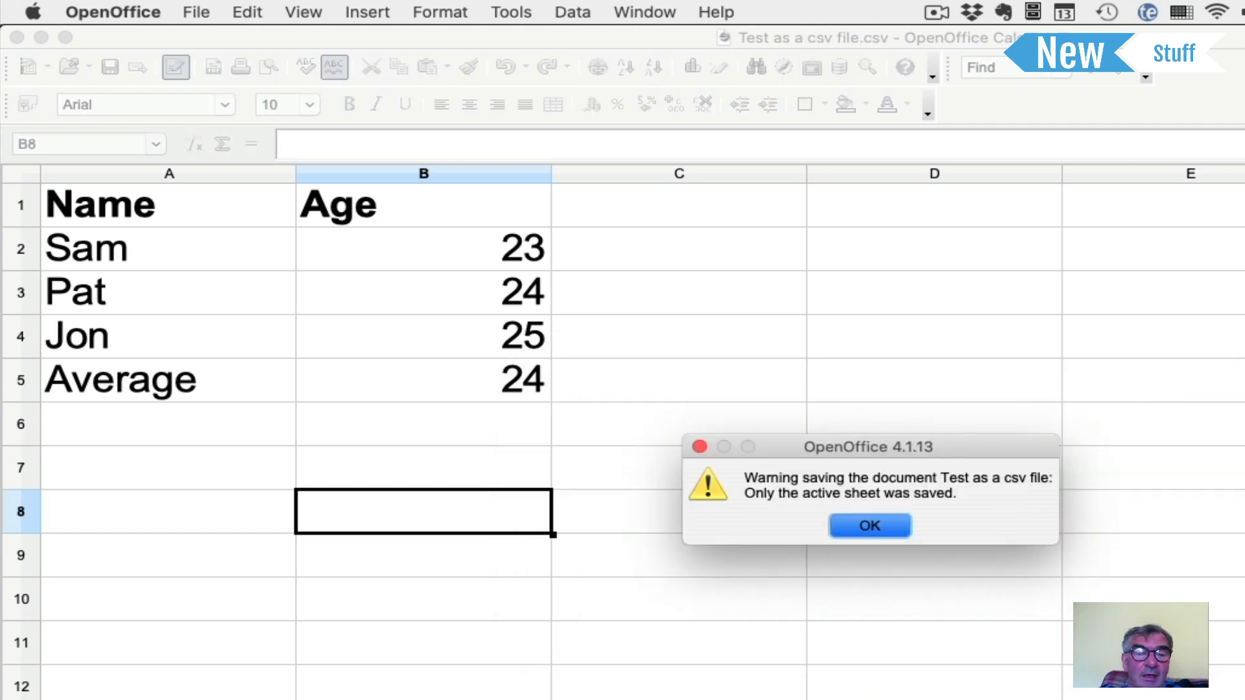
left_click(870, 527)
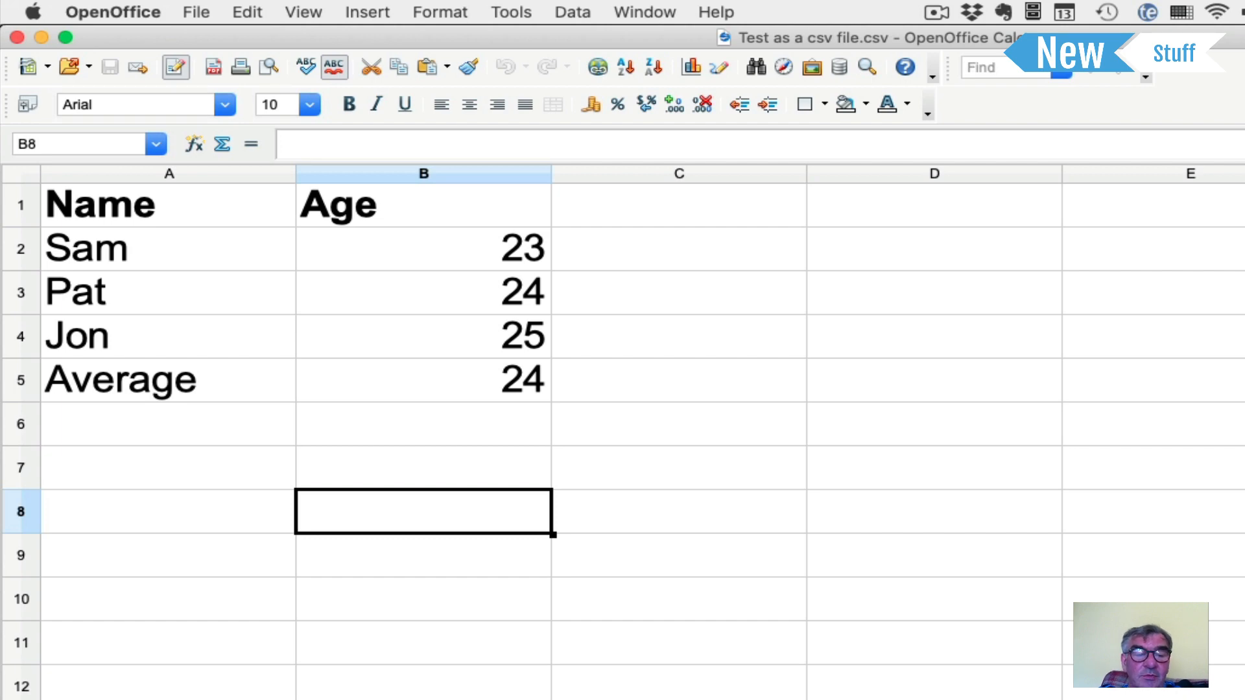
Switch to Finder, open the student's folder and preview the contents of "Test as a csv file.csv"
key("super+Tab")
scroll(516, 375, "up", 10)
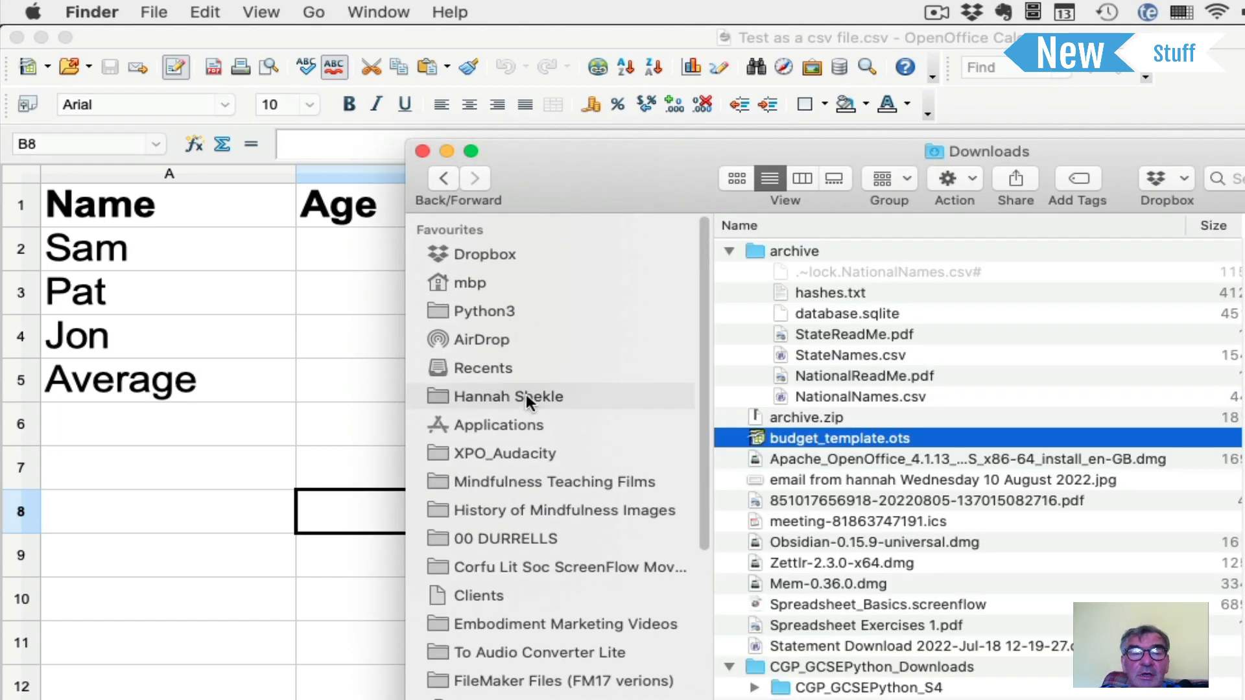
left_click(525, 395)
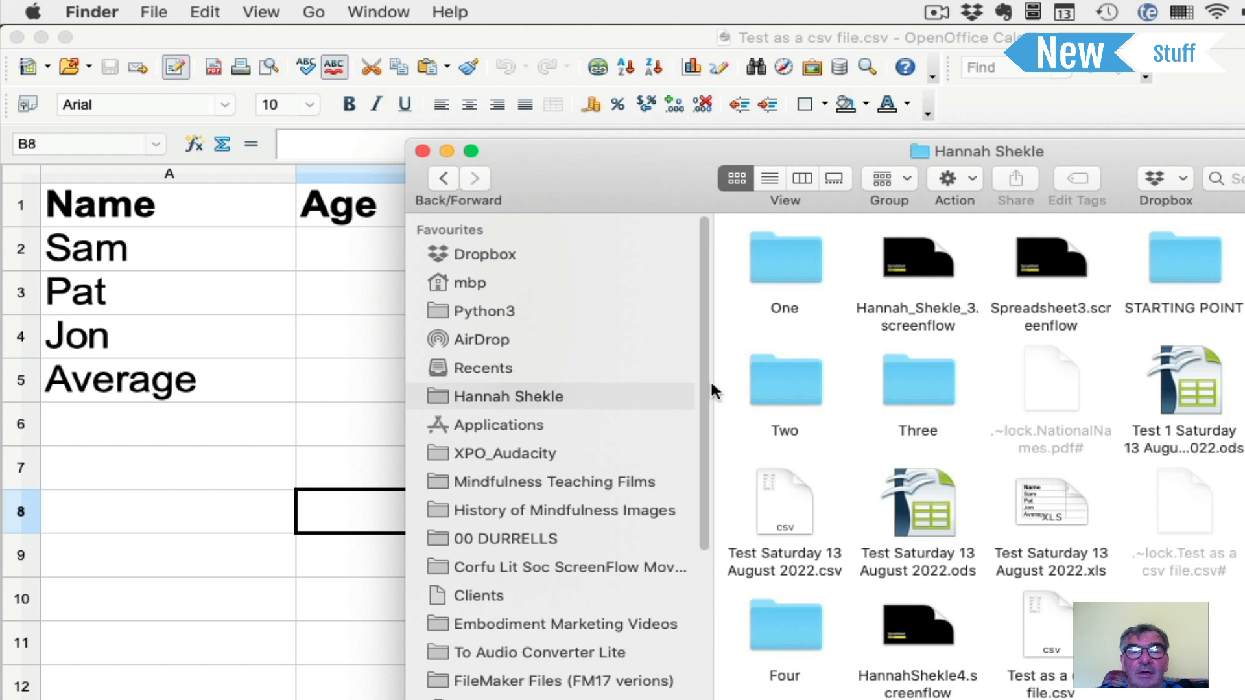
left_click(1062, 619)
key("space")
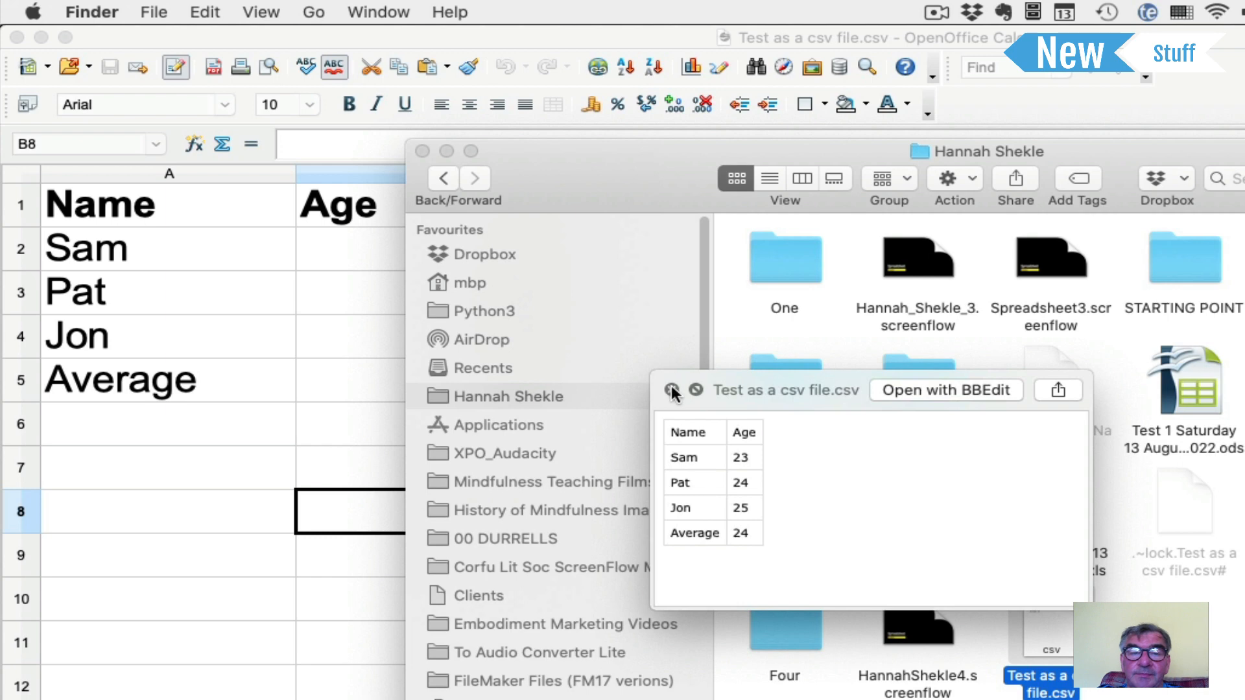
left_click(671, 387)
left_click(1060, 574)
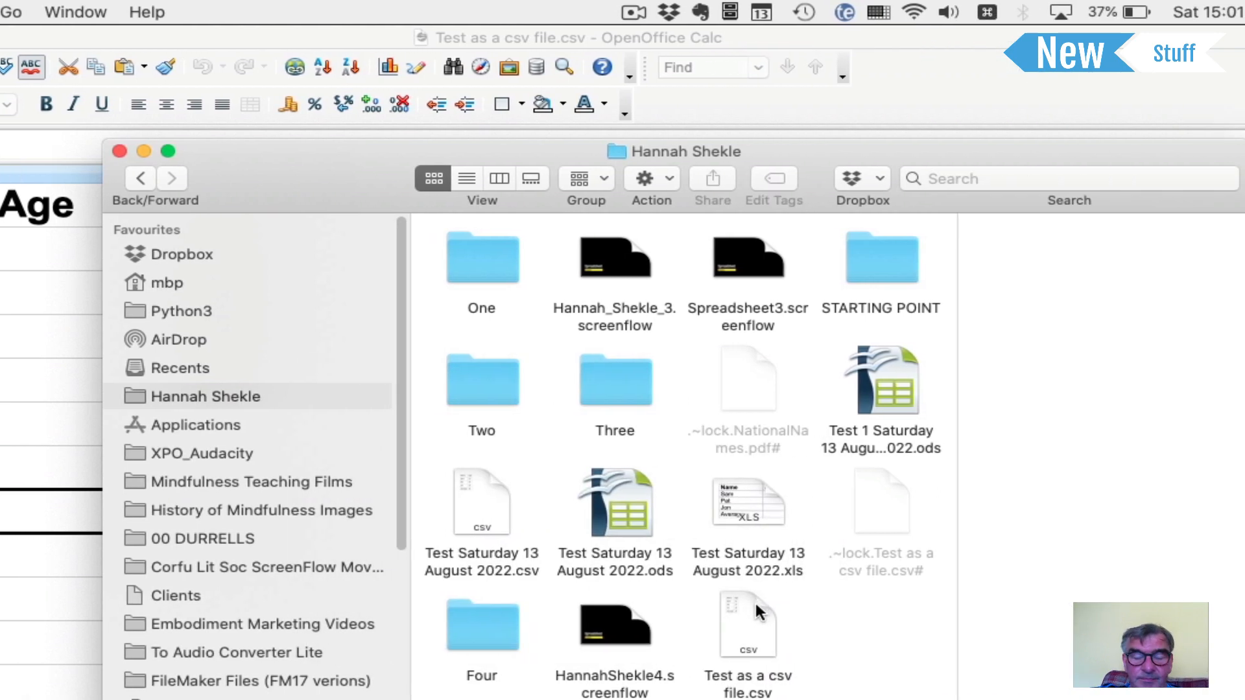
Open "Test as a csv file.csv" with Notes, import it as a note and display the imported "Name,Age" note
right_click(1057, 610)
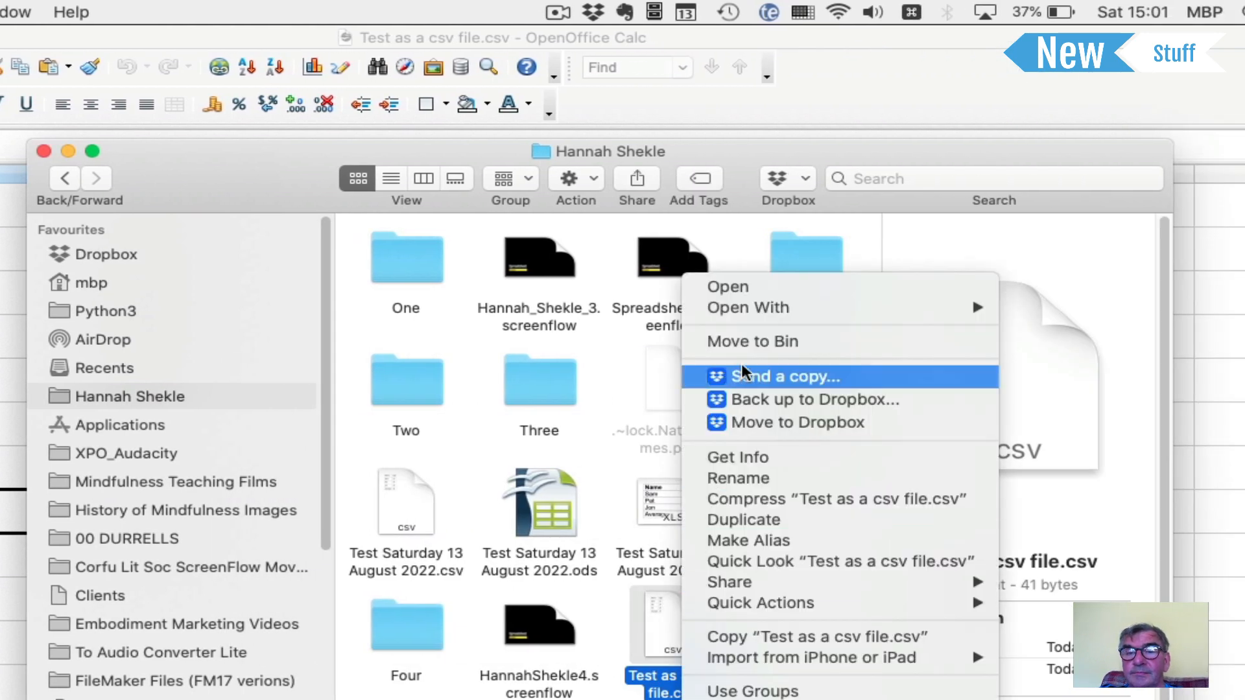
mouse_move(759, 318)
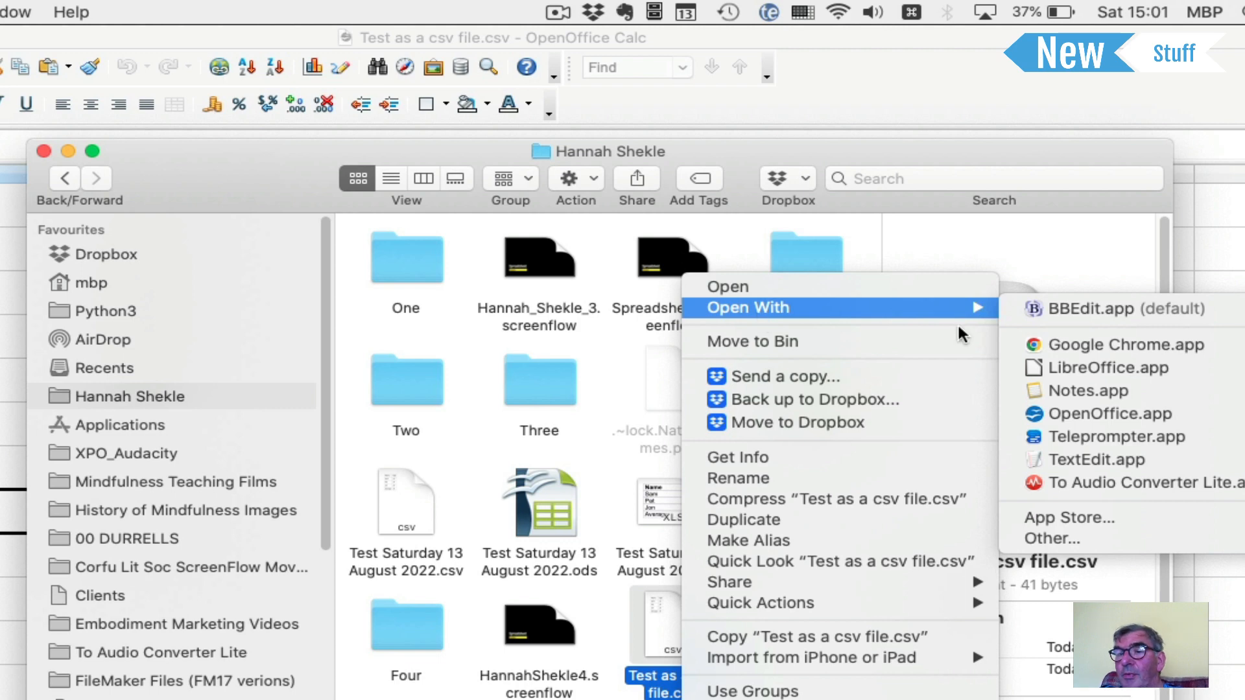
left_click(1050, 390)
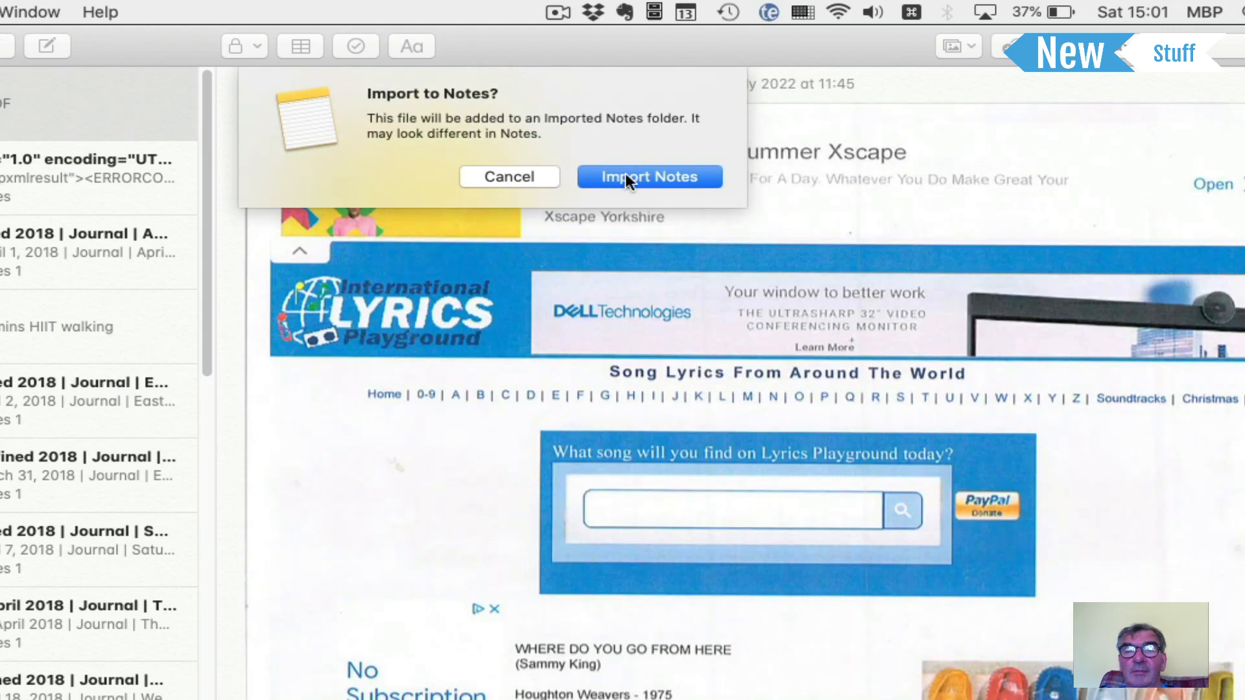
left_click(625, 177)
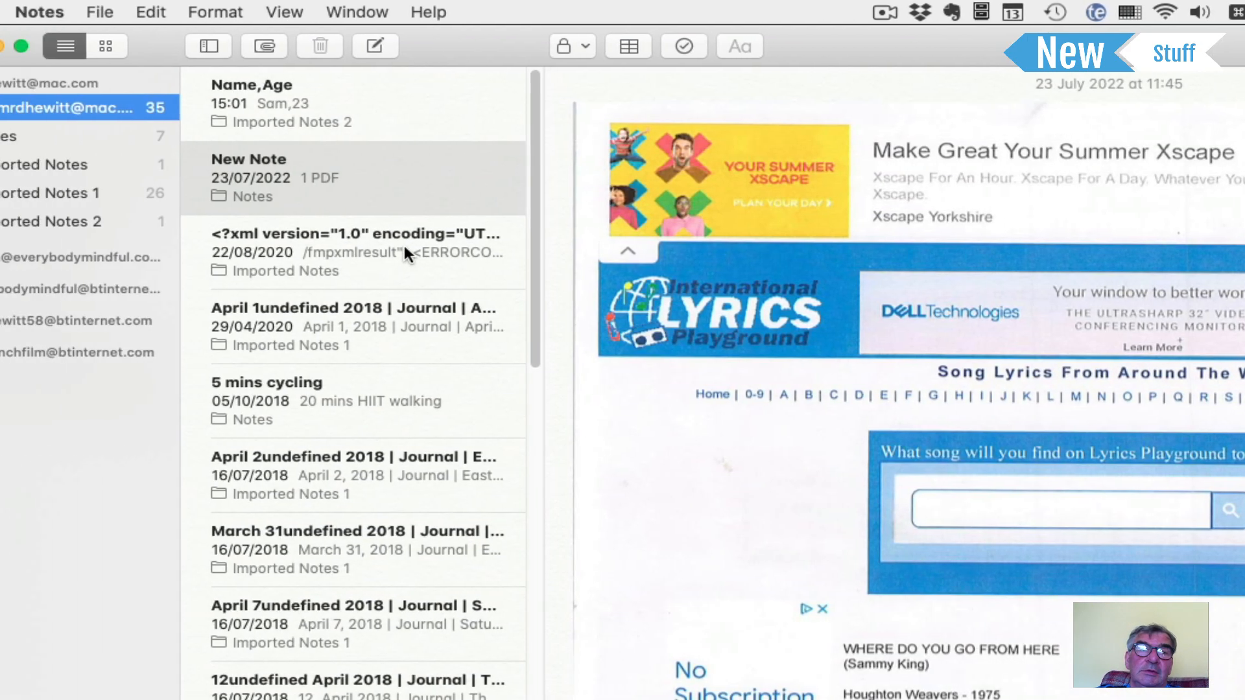
left_click(371, 111)
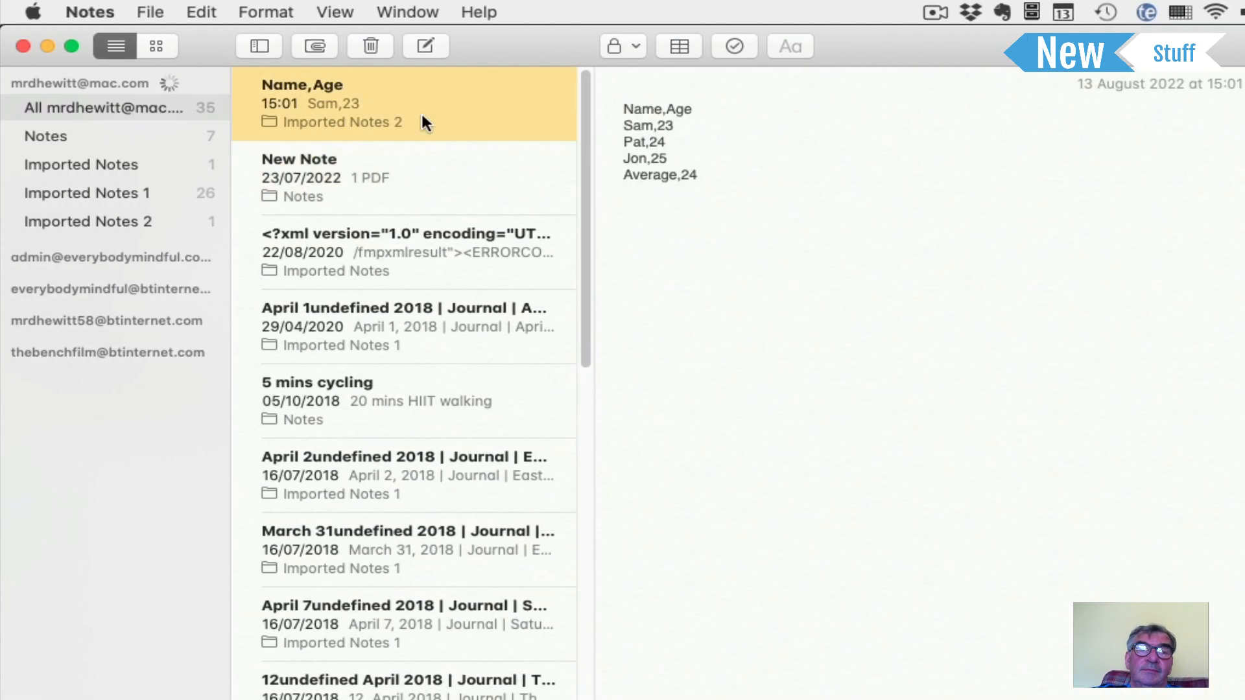
Examine how commas separate the name and age on each line of the imported note
left_click(687, 256)
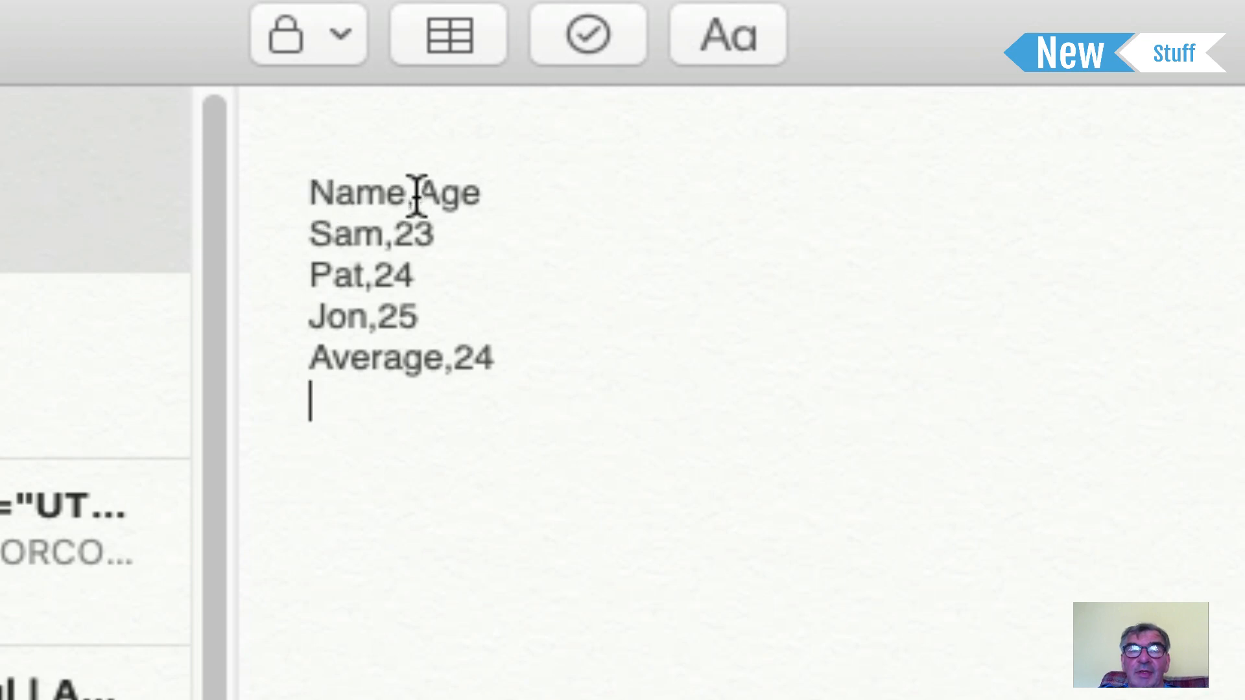
left_click(389, 237)
left_click(332, 227)
left_click(432, 235)
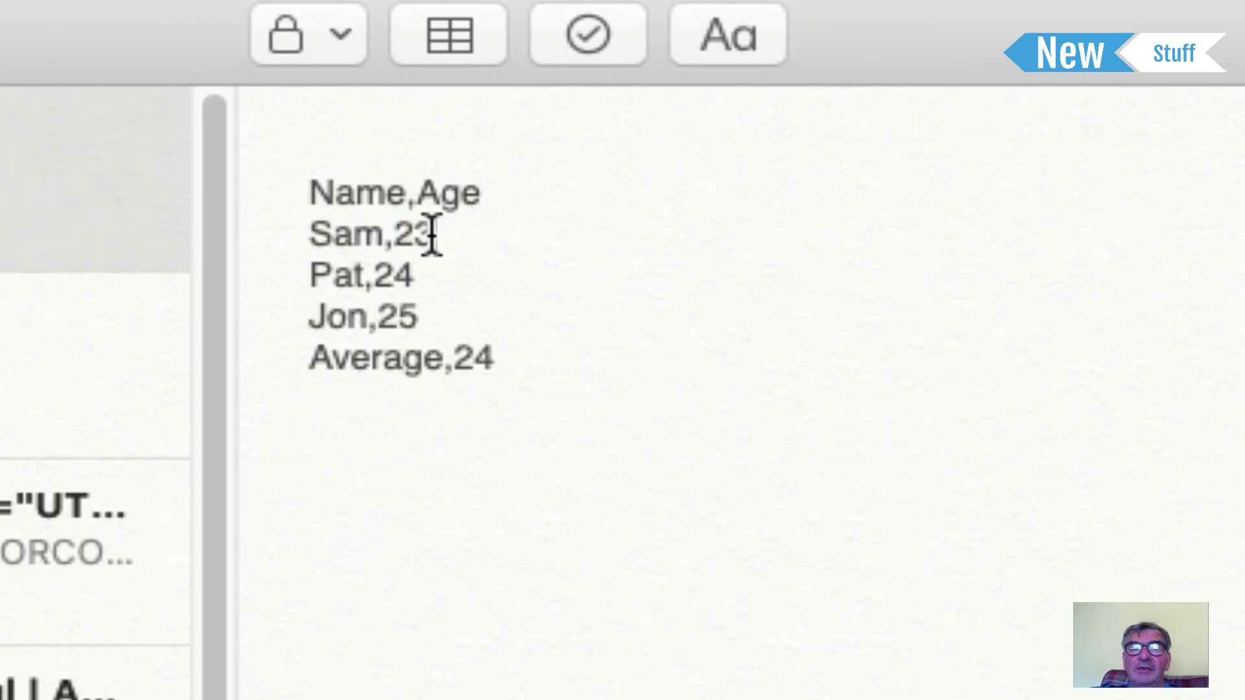
left_click(356, 278)
left_click(413, 278)
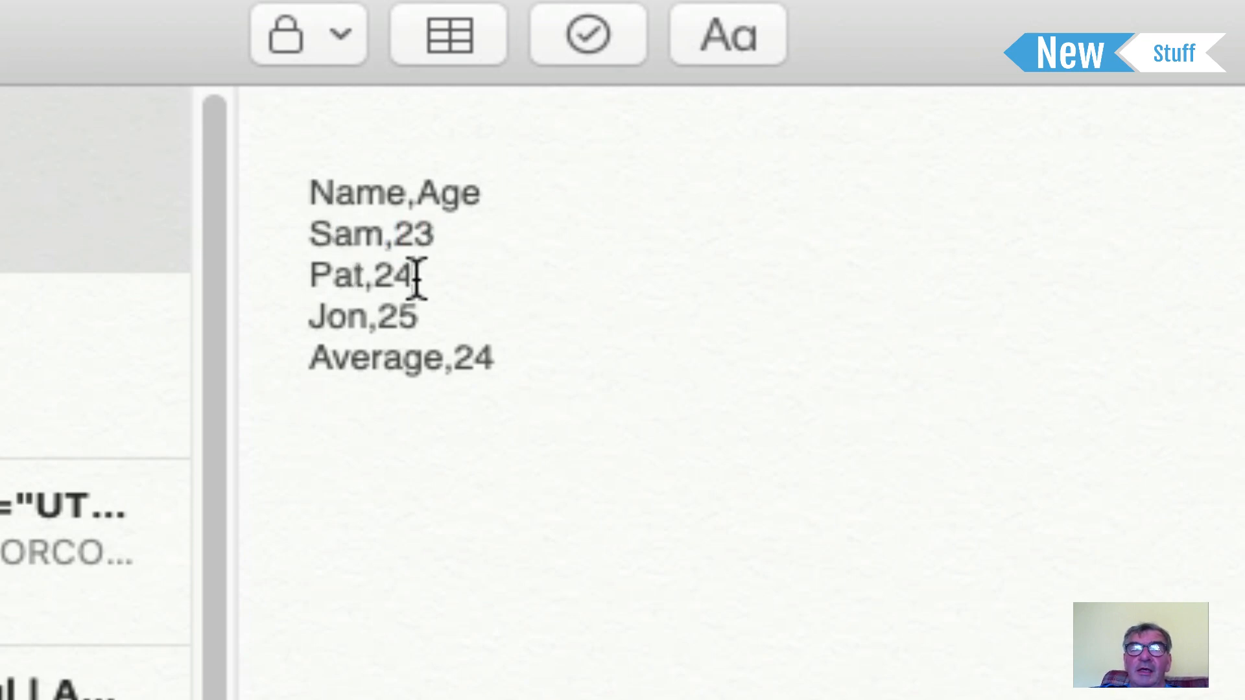
left_click(341, 315)
left_click(397, 315)
left_click(383, 355)
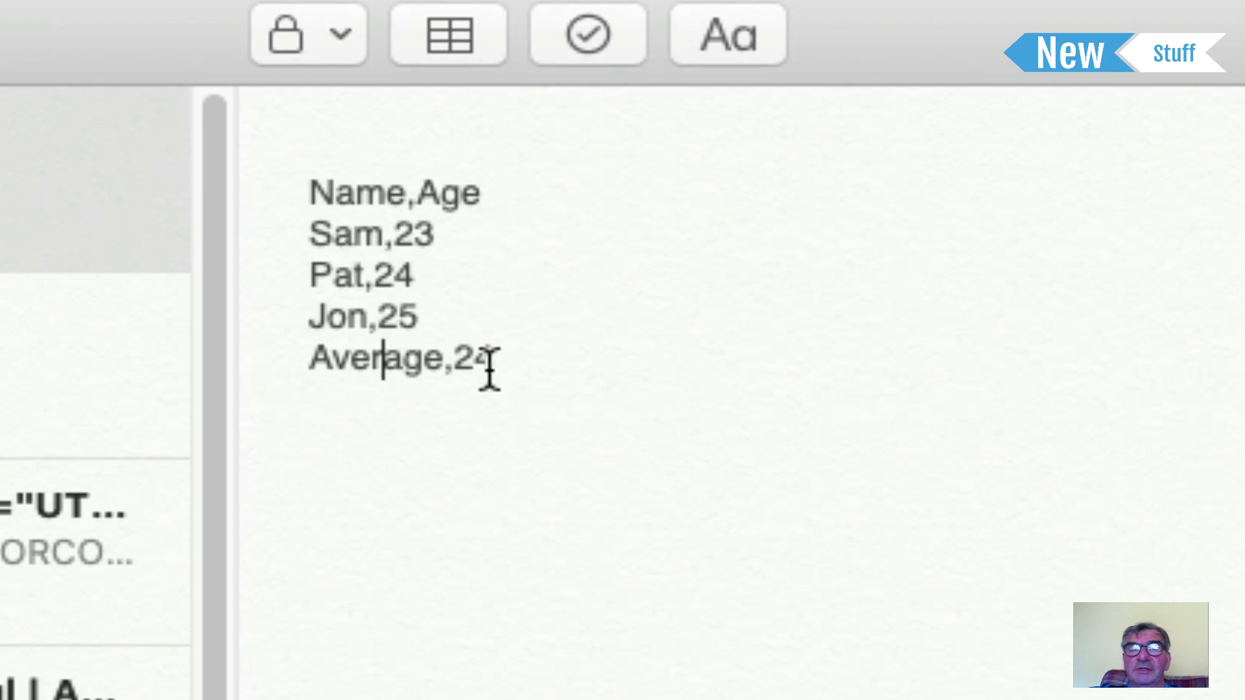
left_click(490, 367)
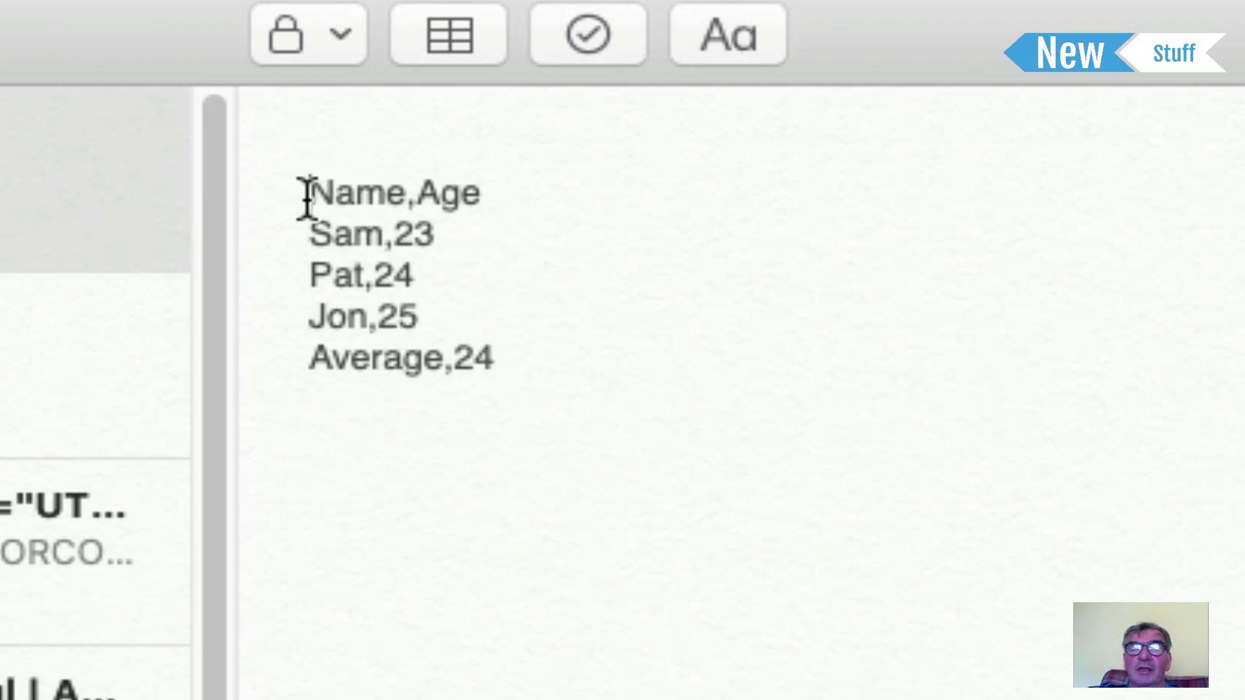
left_click_drag(303, 197, 520, 378)
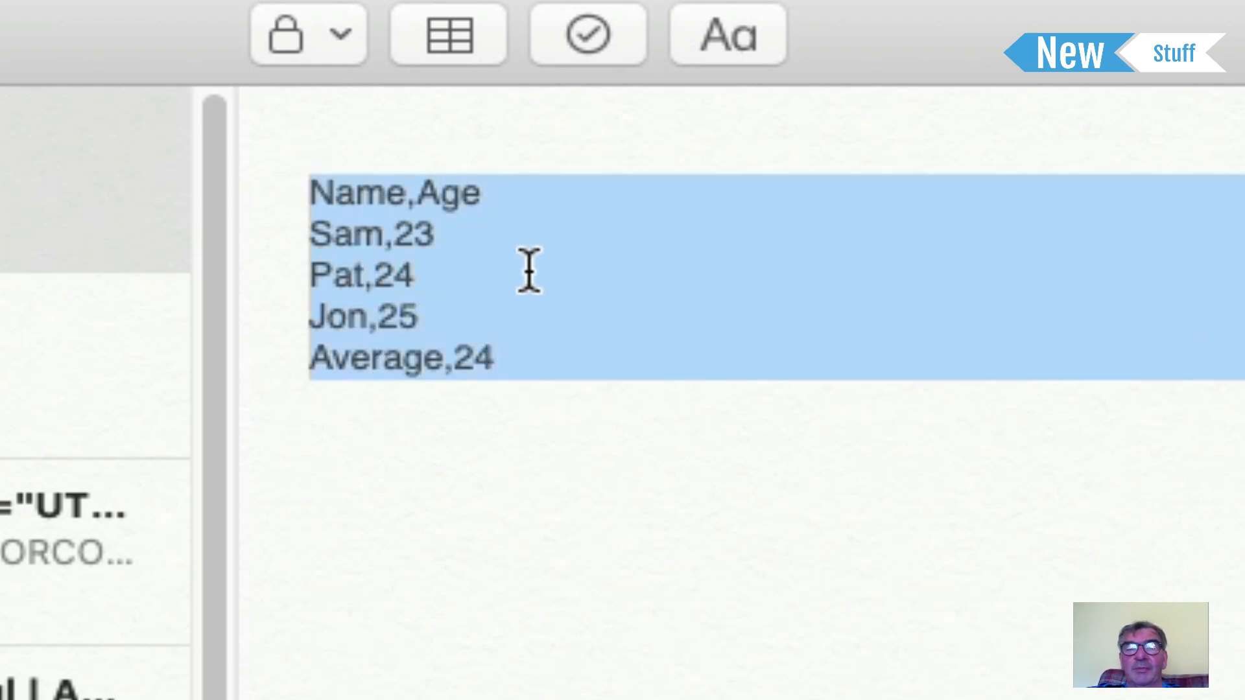
Add a comma-separated record below the Average line with a person's first name and the age 64
left_click(502, 355)
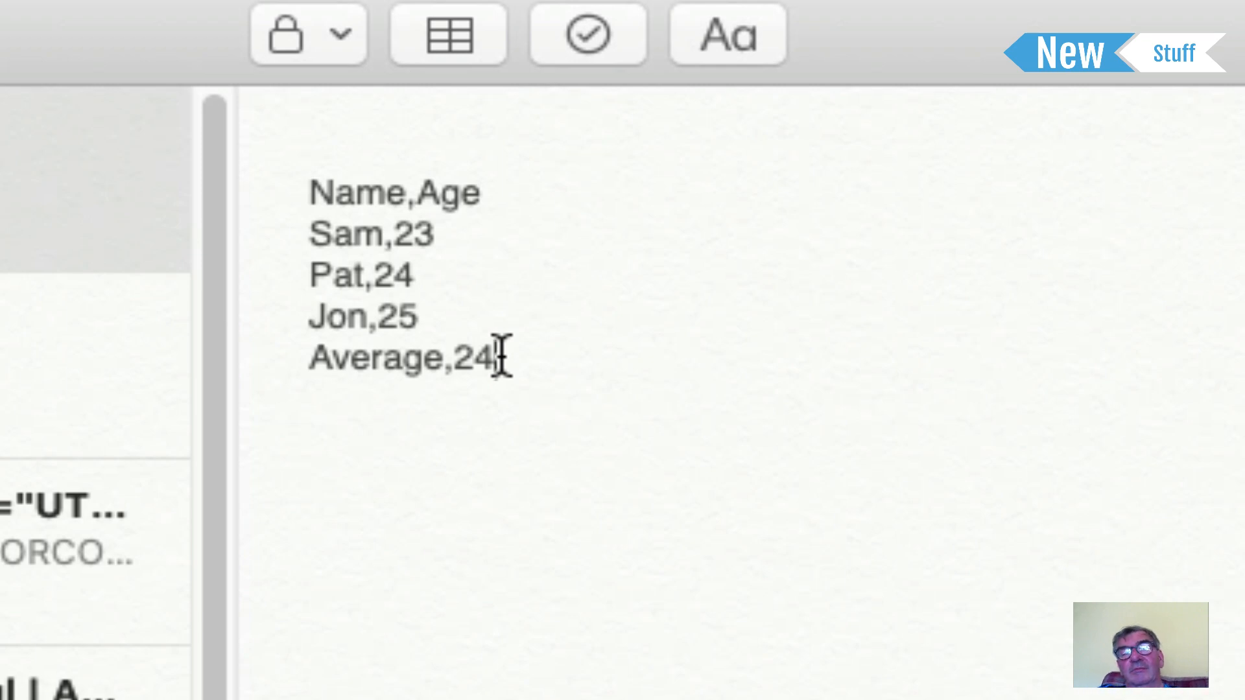
key("Return")
type("D")
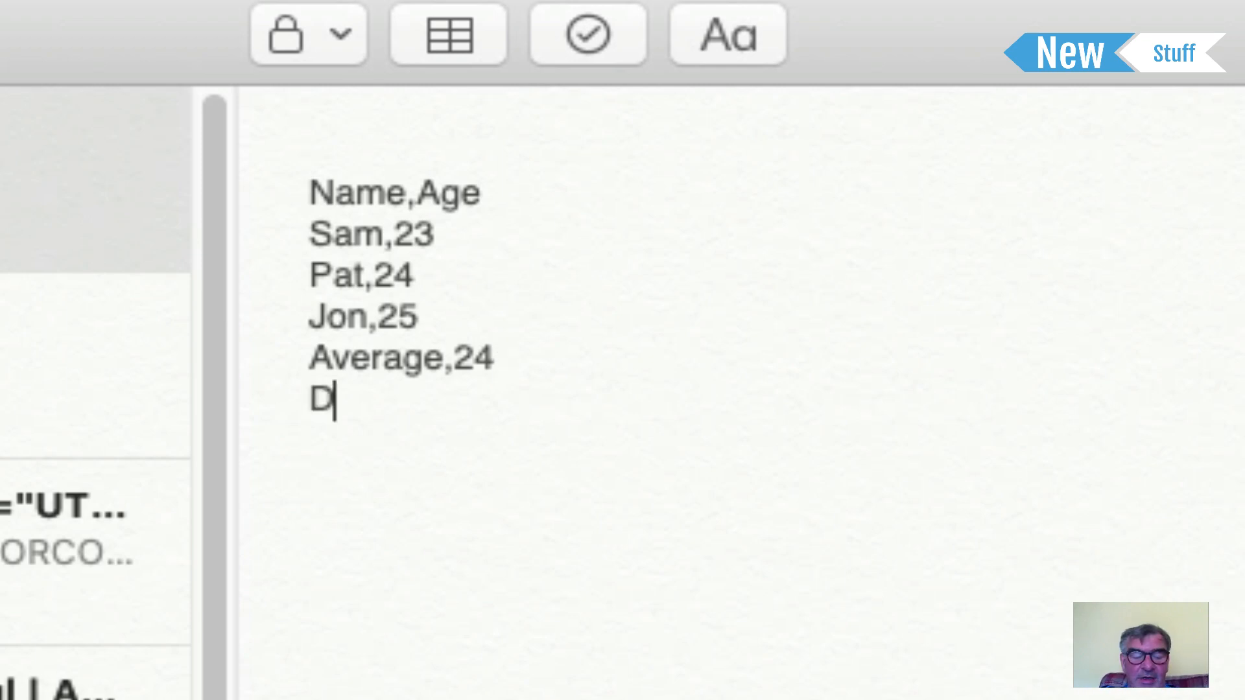
type("ave,")
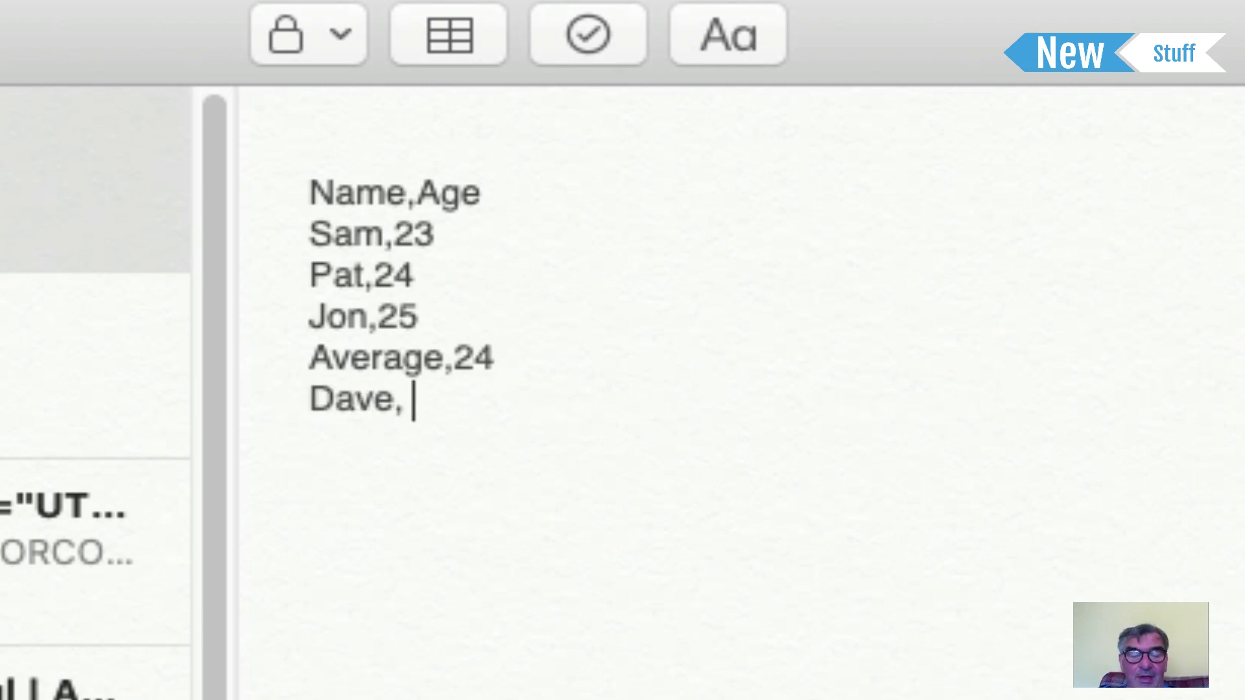
key("BackSpace")
type("25")
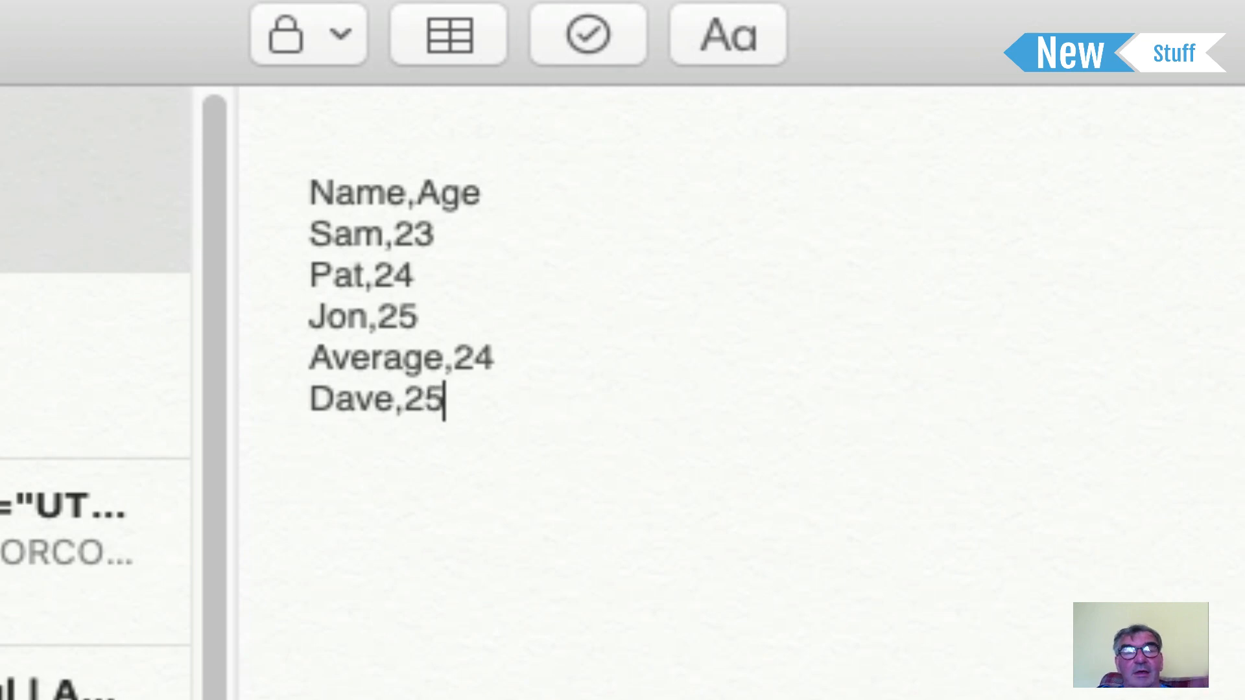
key("BackSpace")
key("BackSpace")
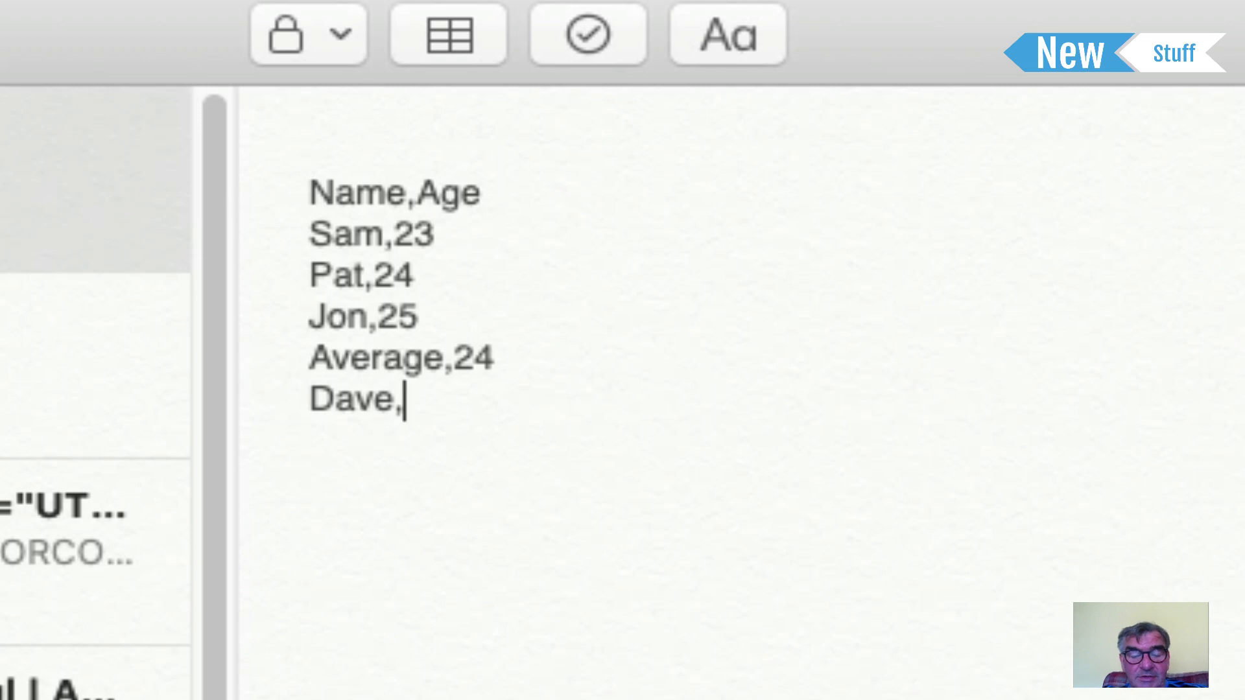
type("64")
key("Return")
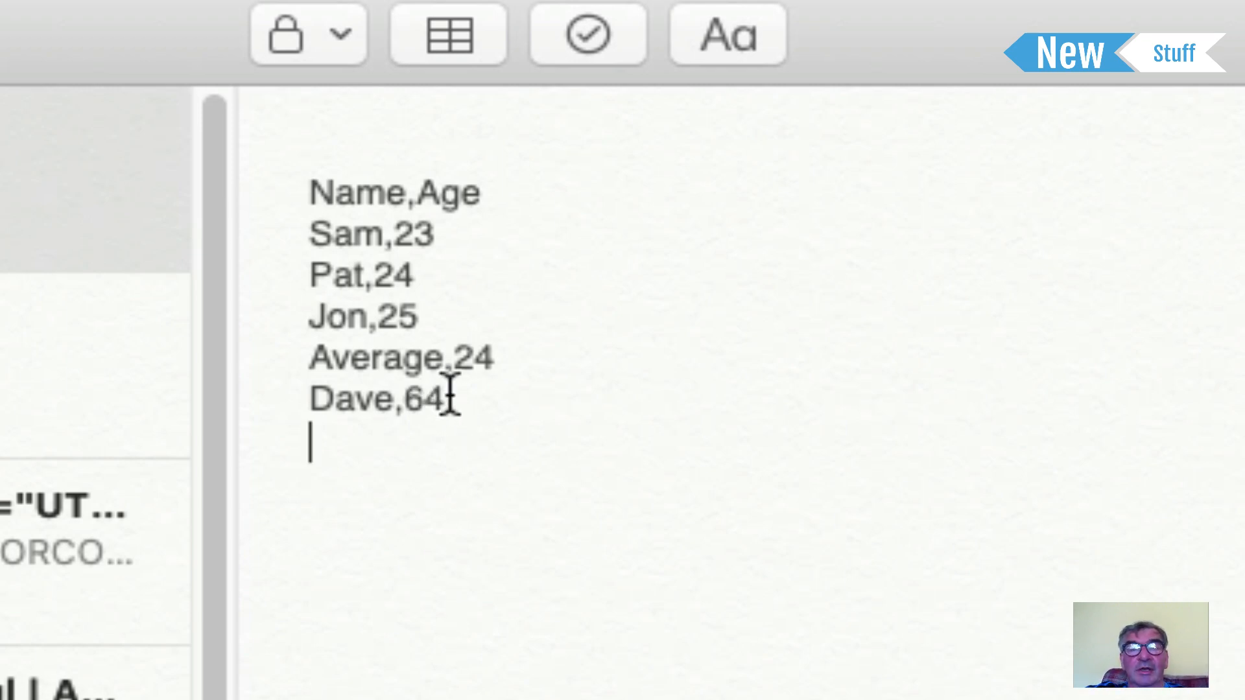
Move the record with age 64 to its own line directly above the Average line
left_click_drag(450, 397, 244, 395)
key("BackSpace")
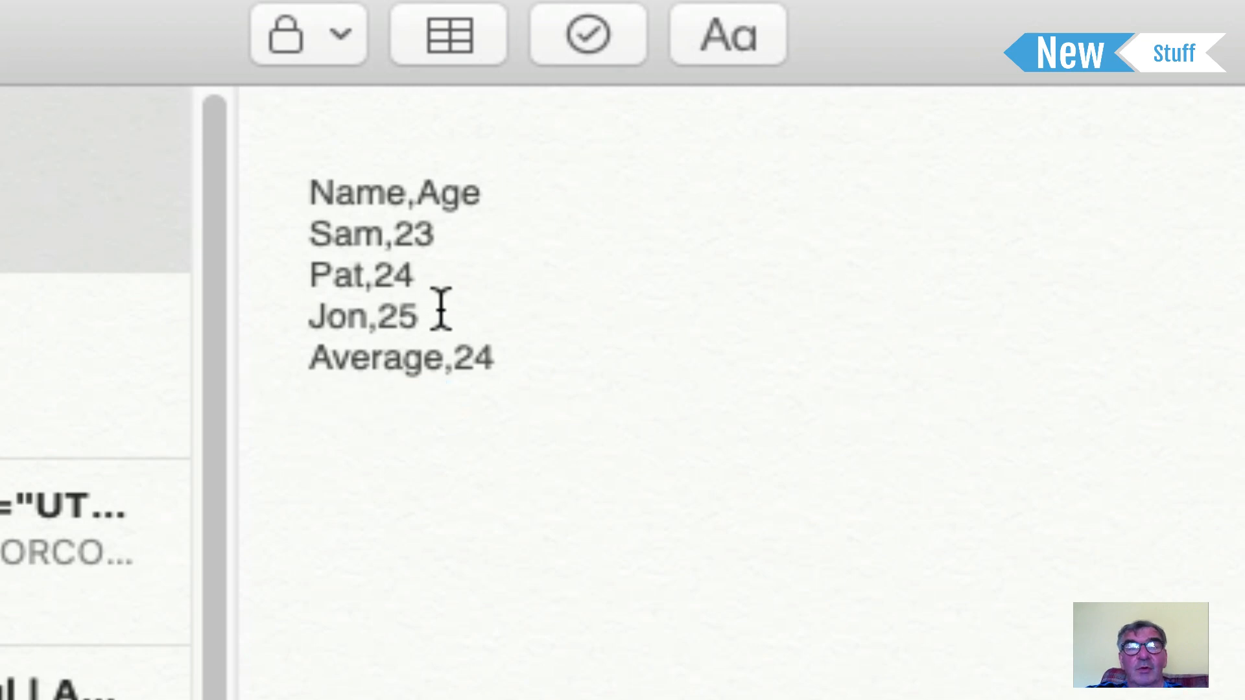
key("Return")
key("super+z")
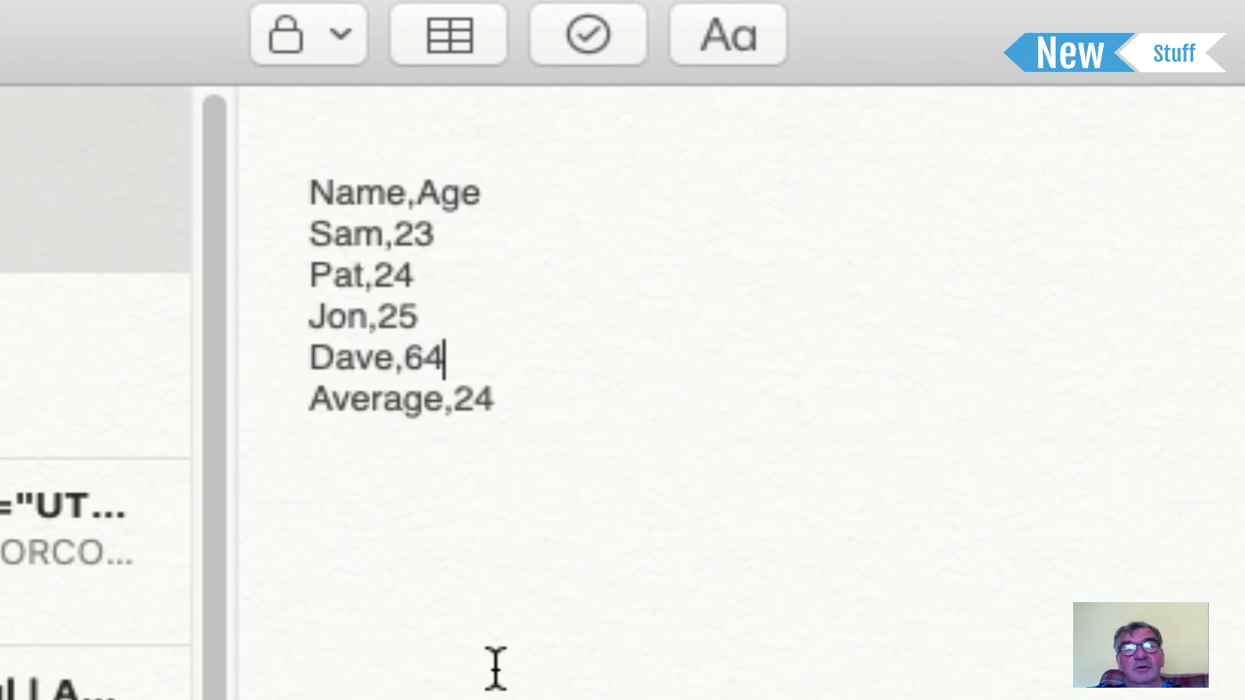
left_click_drag(508, 422, 304, 154)
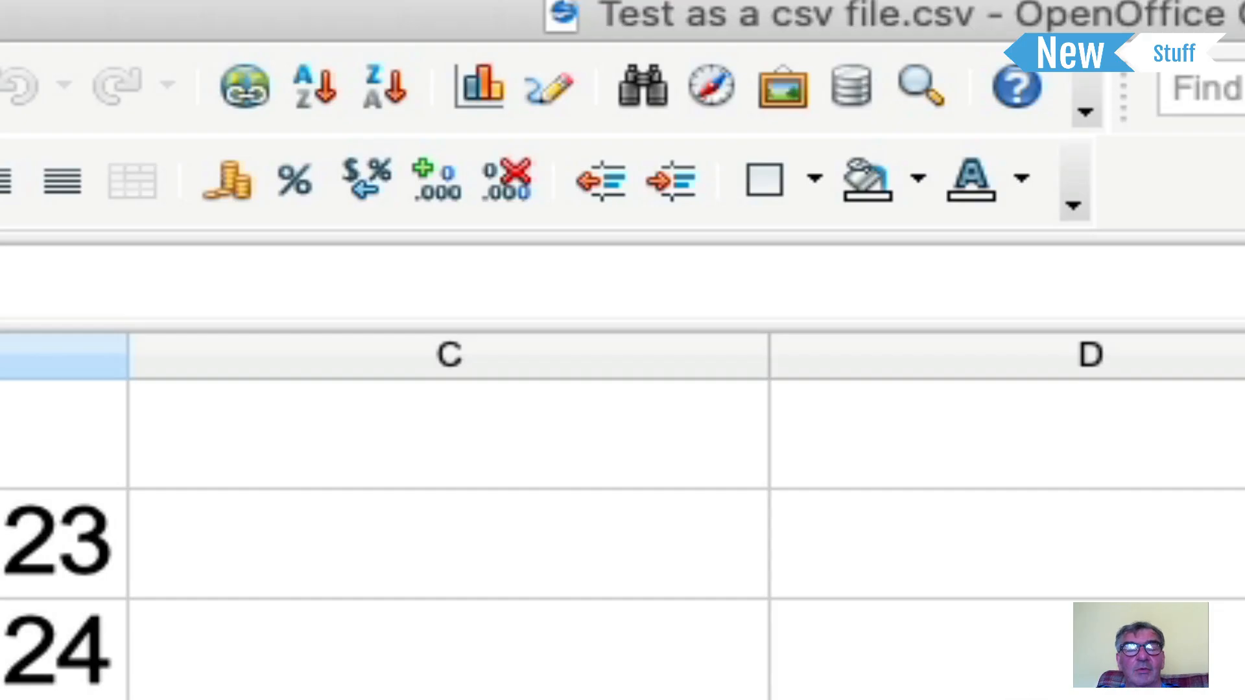
left_click(720, 612)
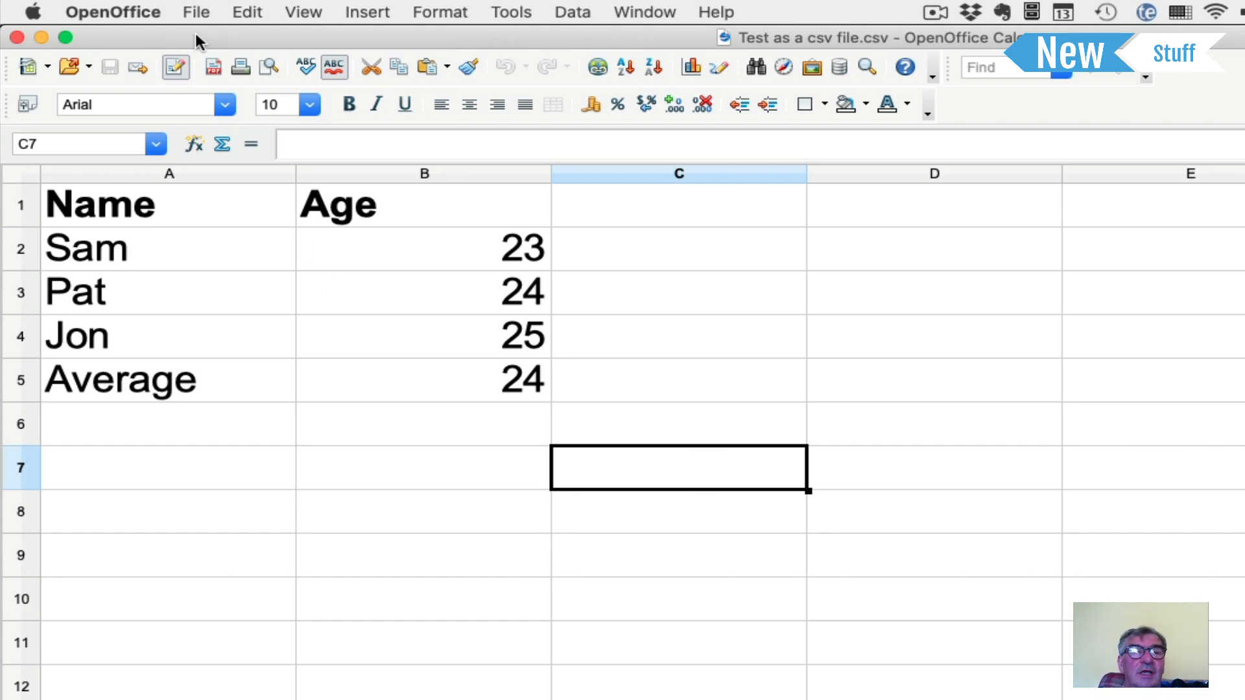
left_click(197, 12)
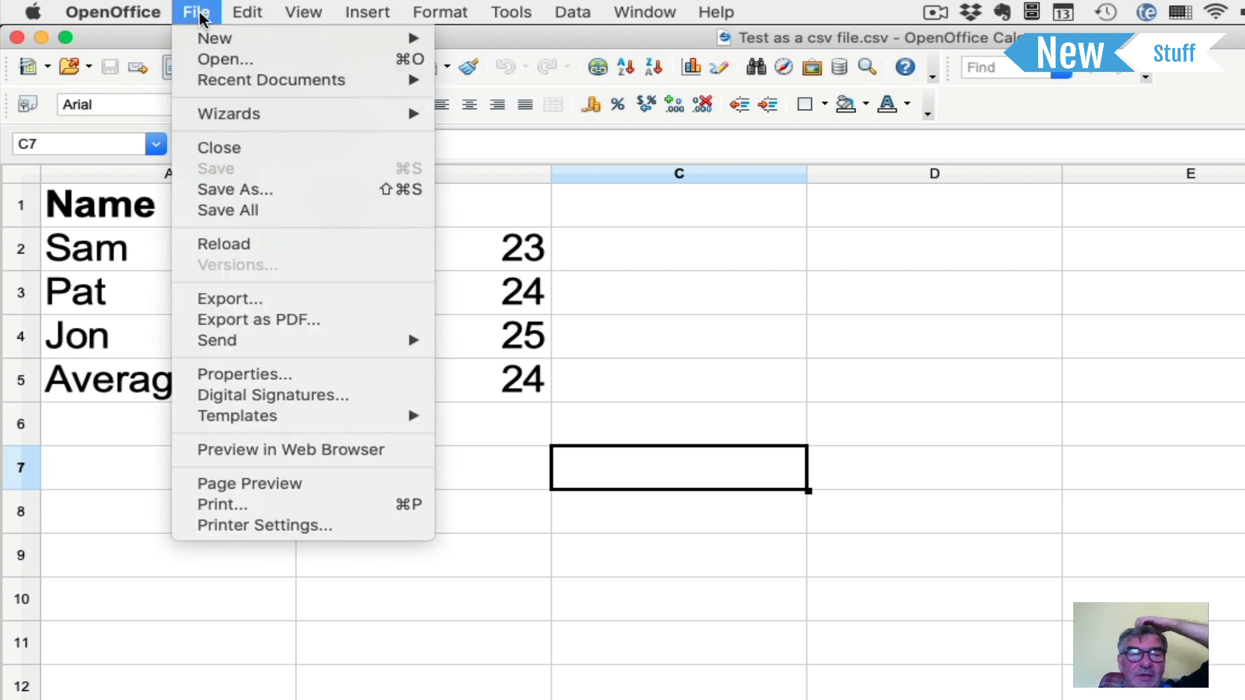
left_click(452, 622)
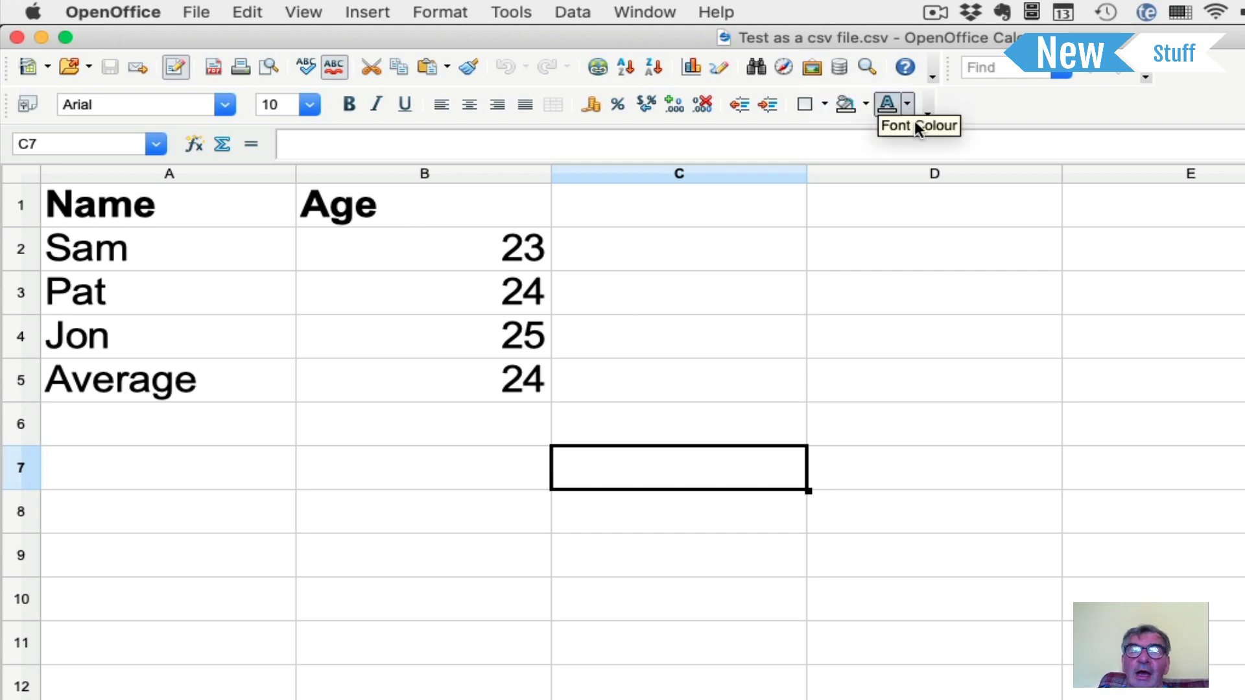
Check the recent file activity in Dropbox and close its overview again
left_click(973, 13)
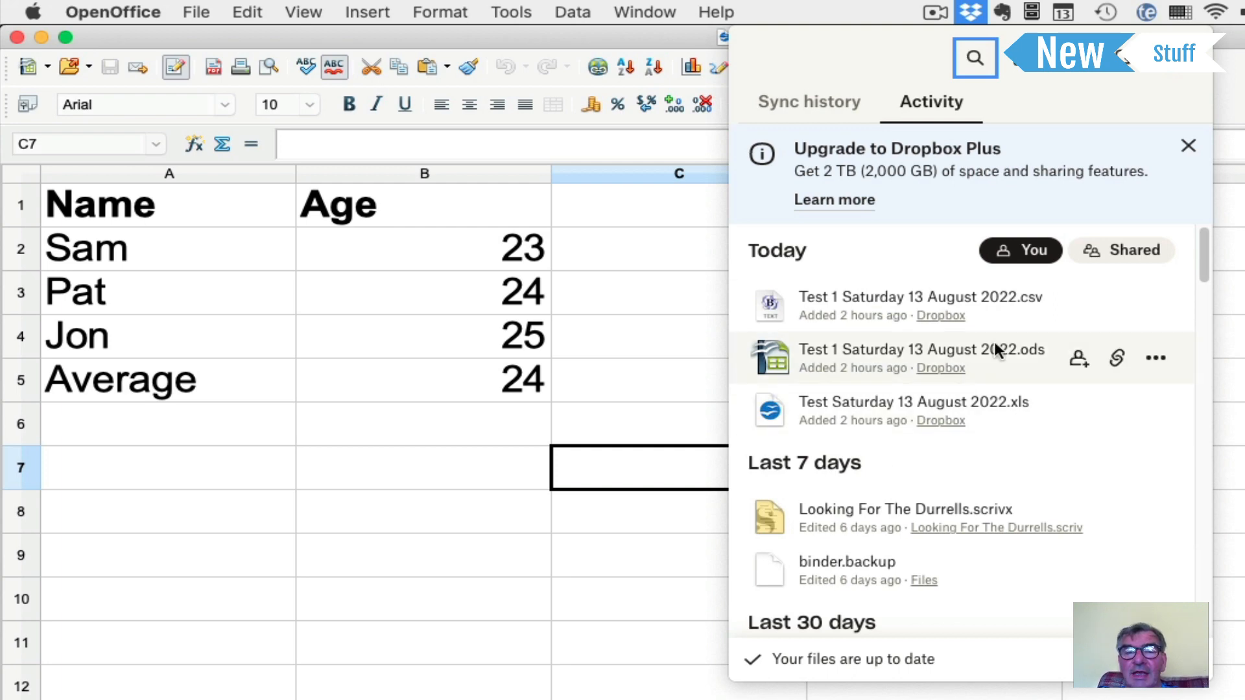
left_click(1229, 600)
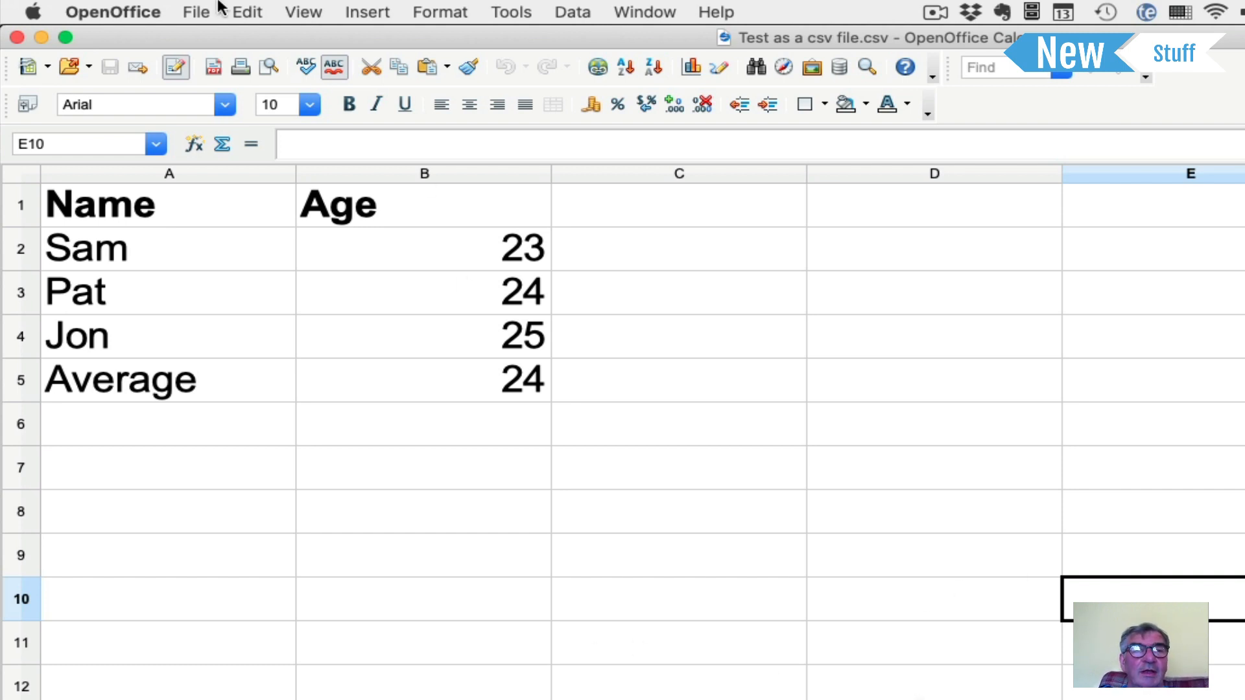
Save a copy of the spreadsheet in the Dropbox folder as "This is saved on drop box.csv", keeping the Text CSV file type
left_click(200, 12)
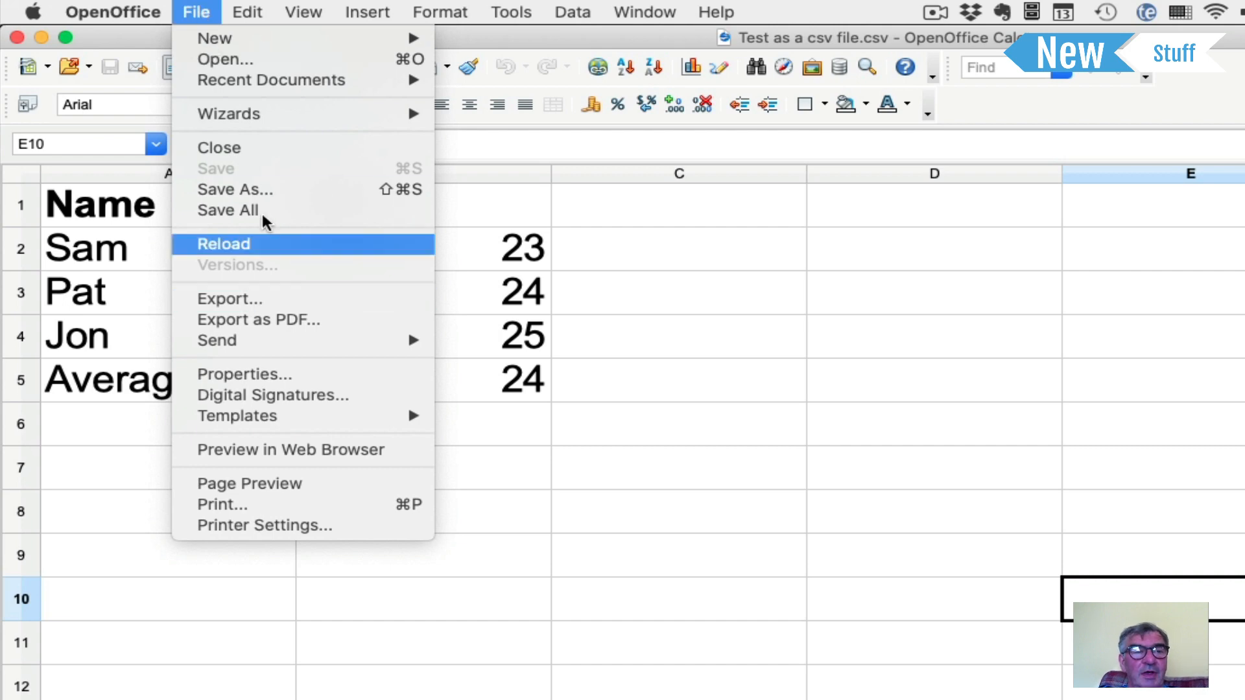
left_click(274, 189)
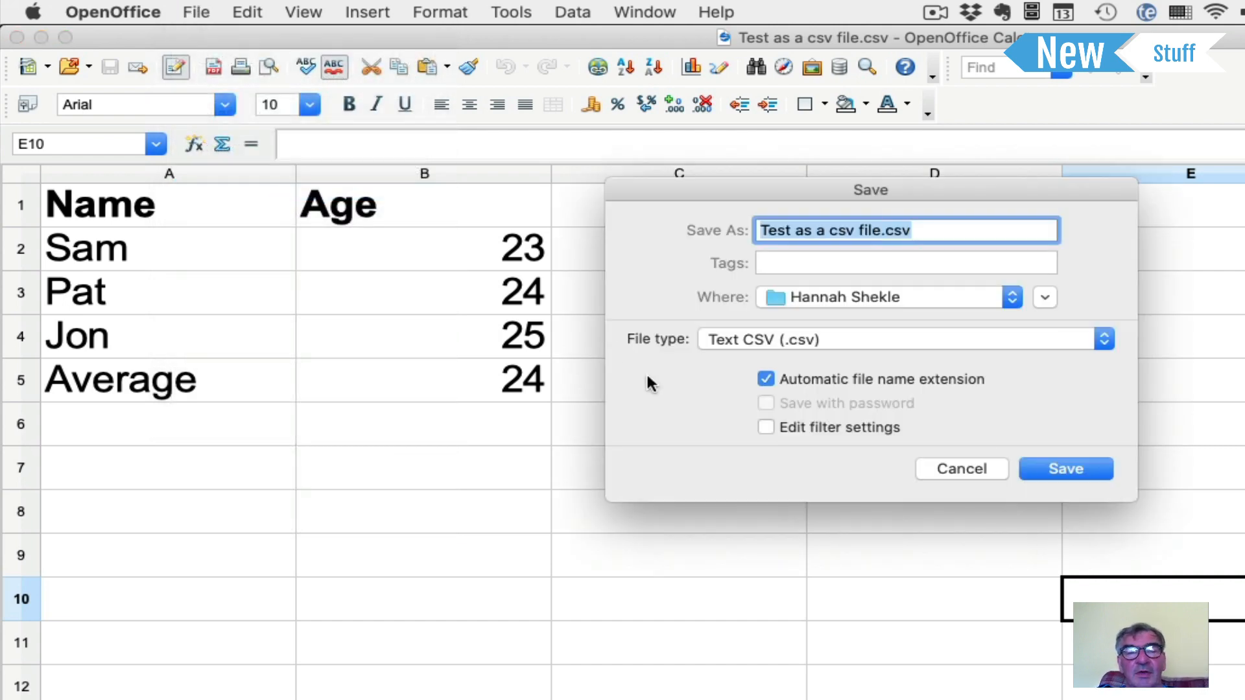
left_click(1012, 298)
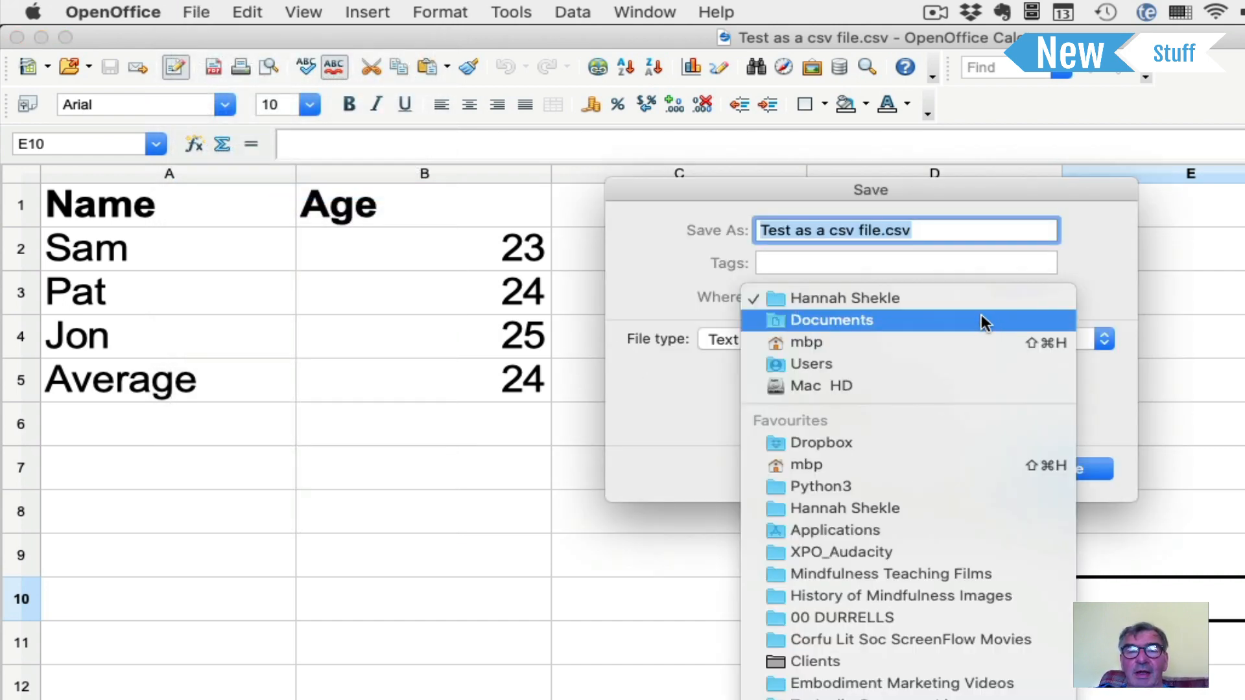
left_click(914, 443)
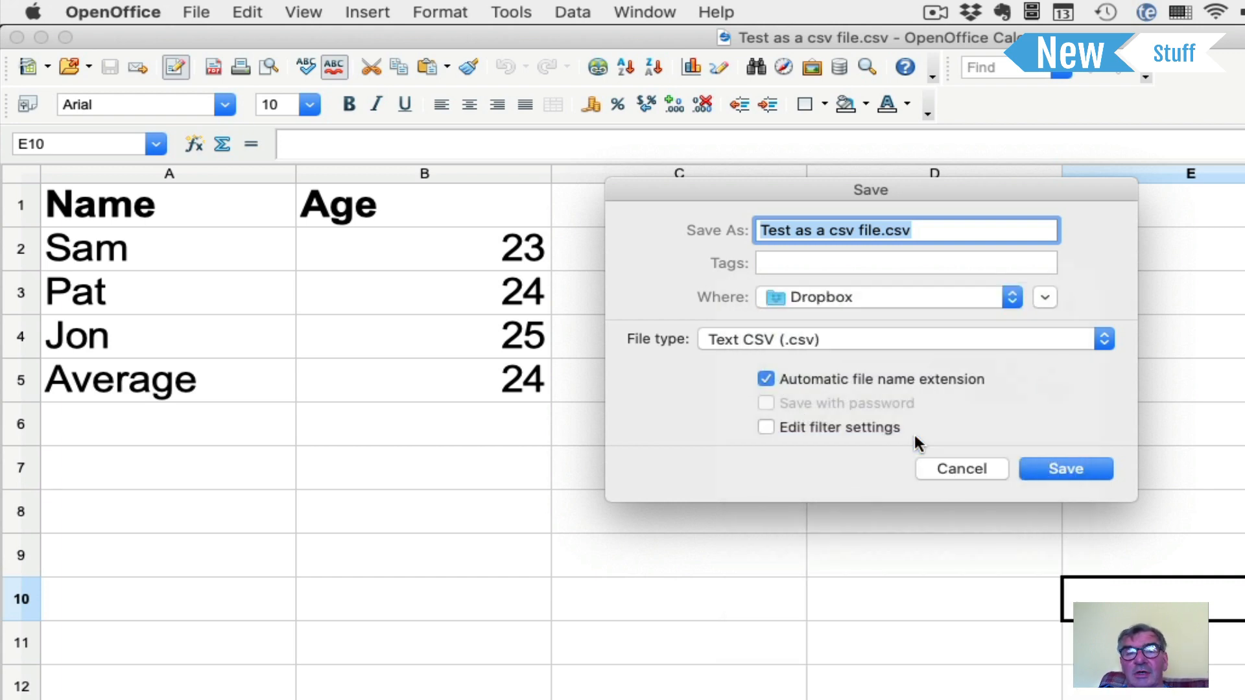
left_click(875, 235)
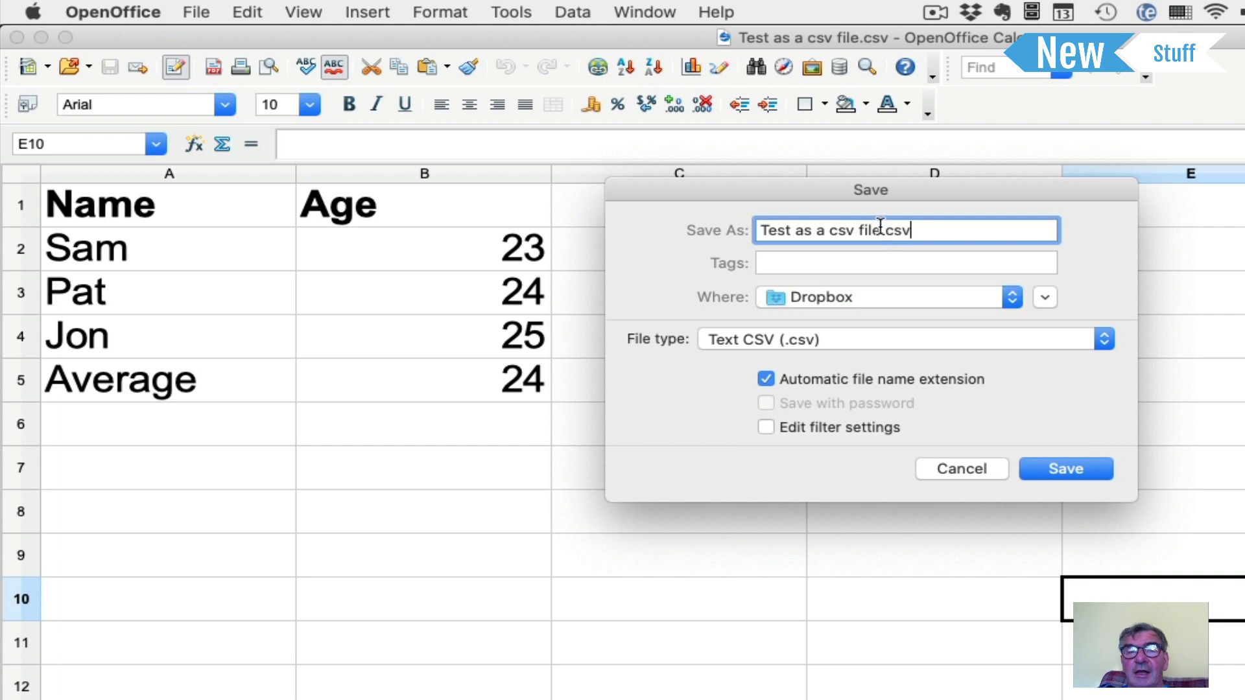
left_click_drag(881, 233, 733, 228)
type("This is ")
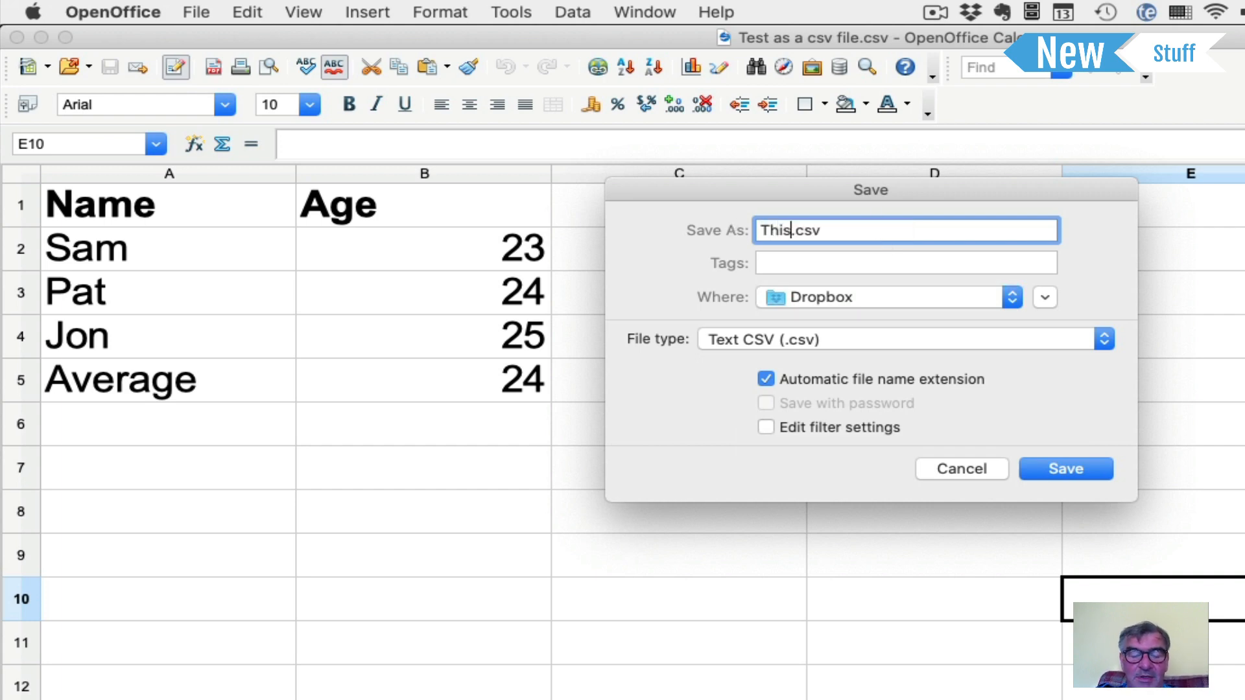
type("saved on dr")
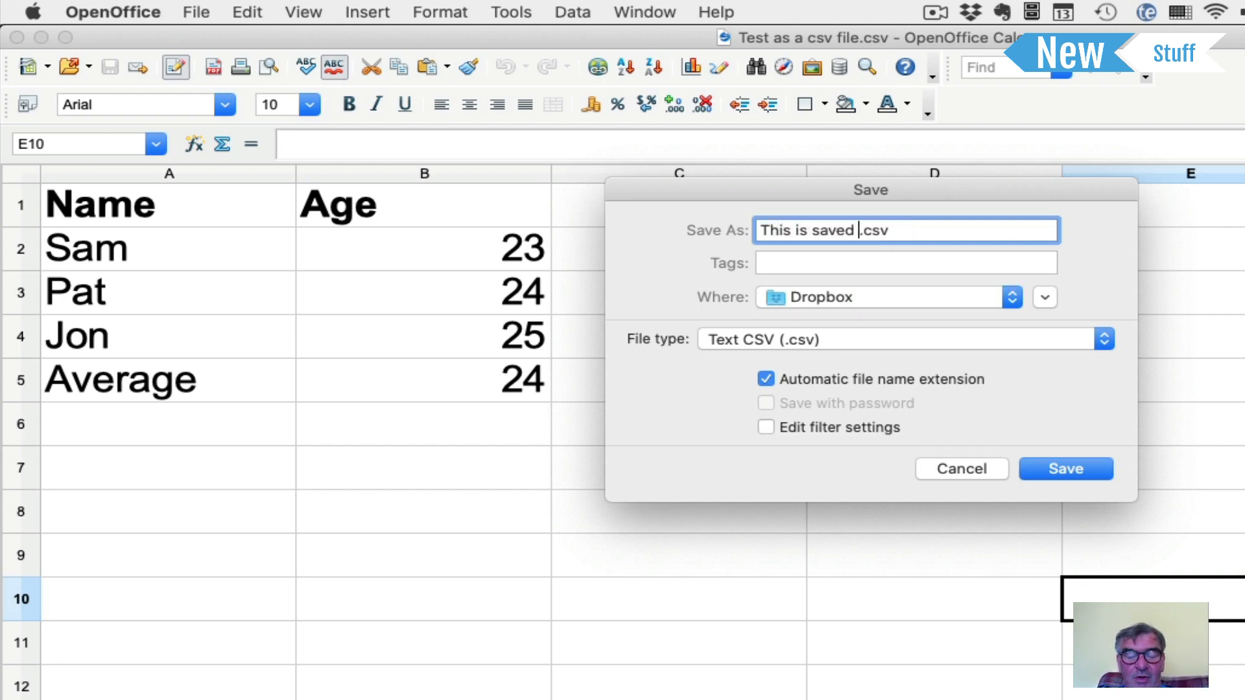
type("op box")
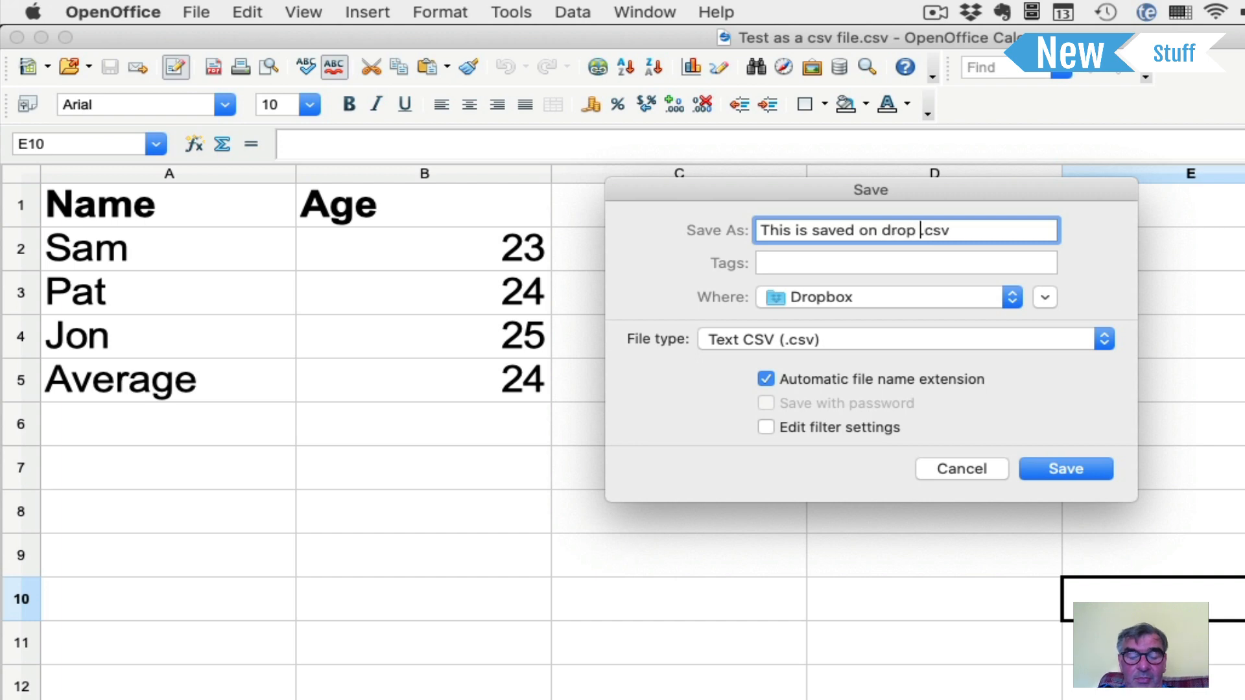
left_click(1051, 469)
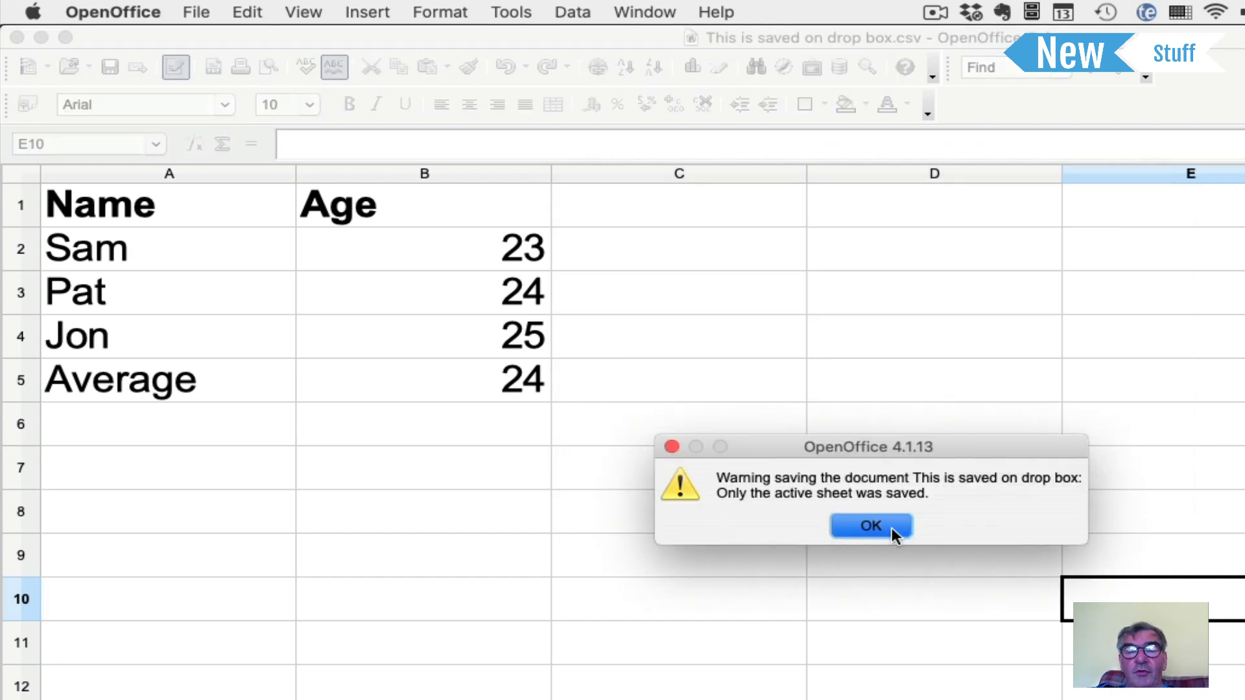
left_click(892, 527)
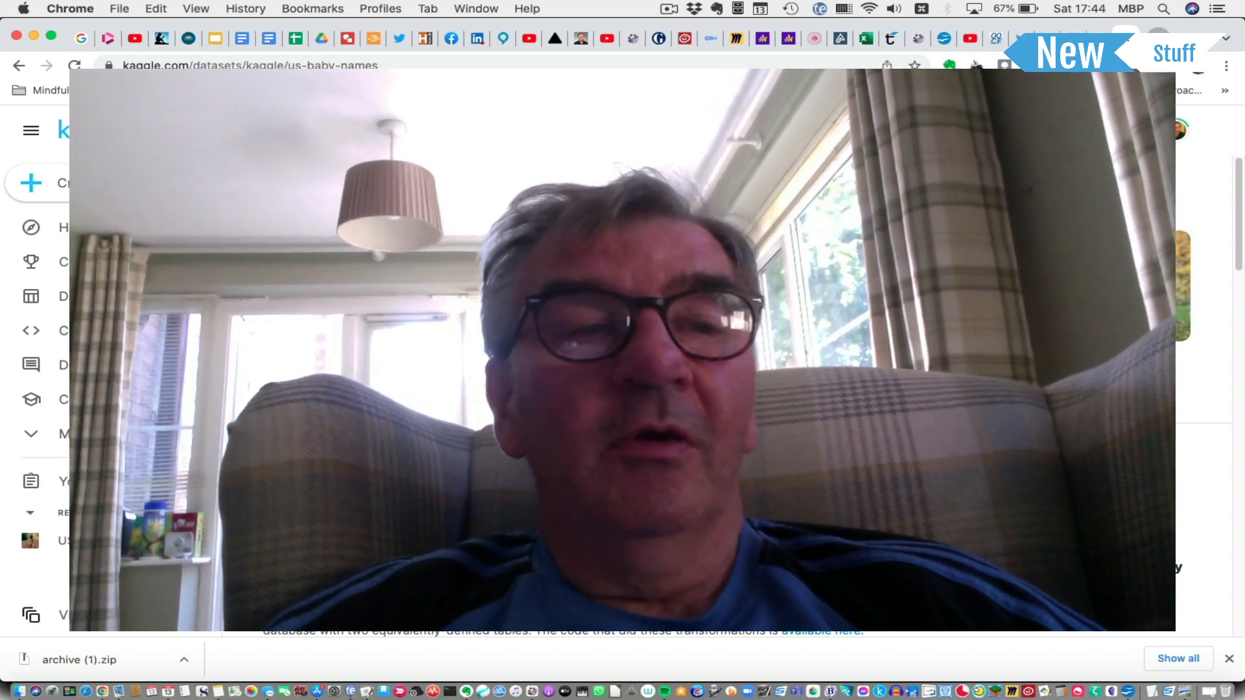
Switch to Chrome, search for us_baby_names.csv in a new tab and open Kaggle's US Baby Names dataset page
key("super+t")
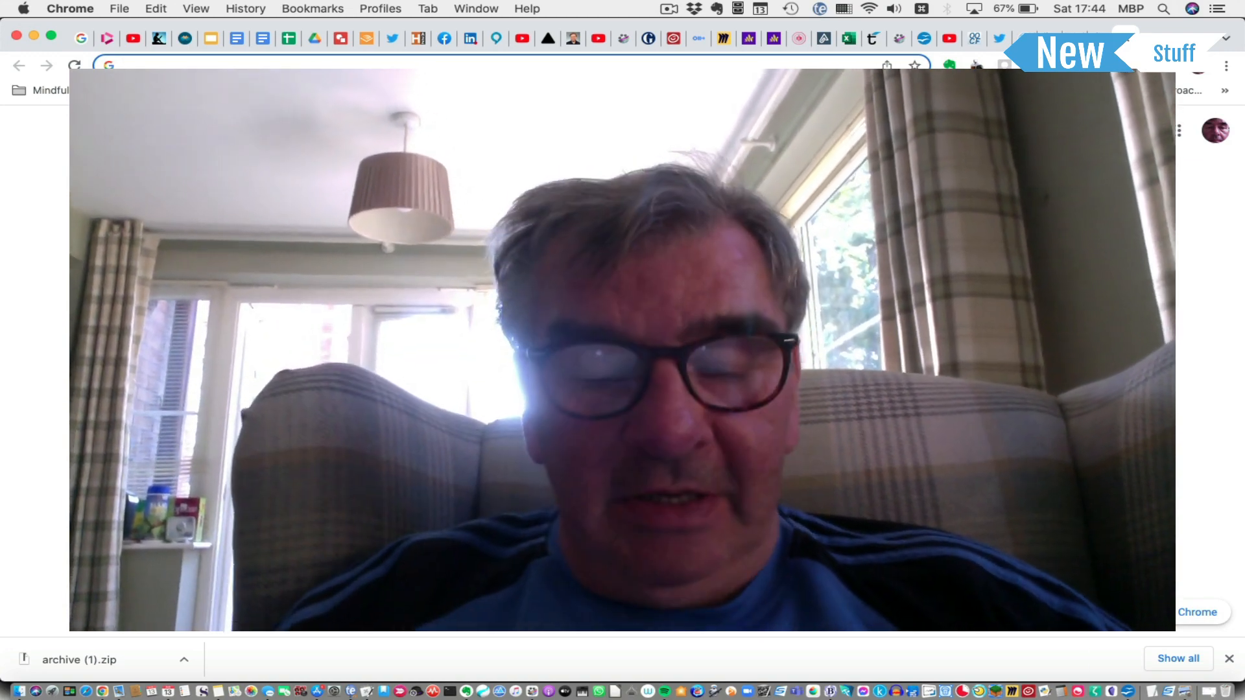
type("name")
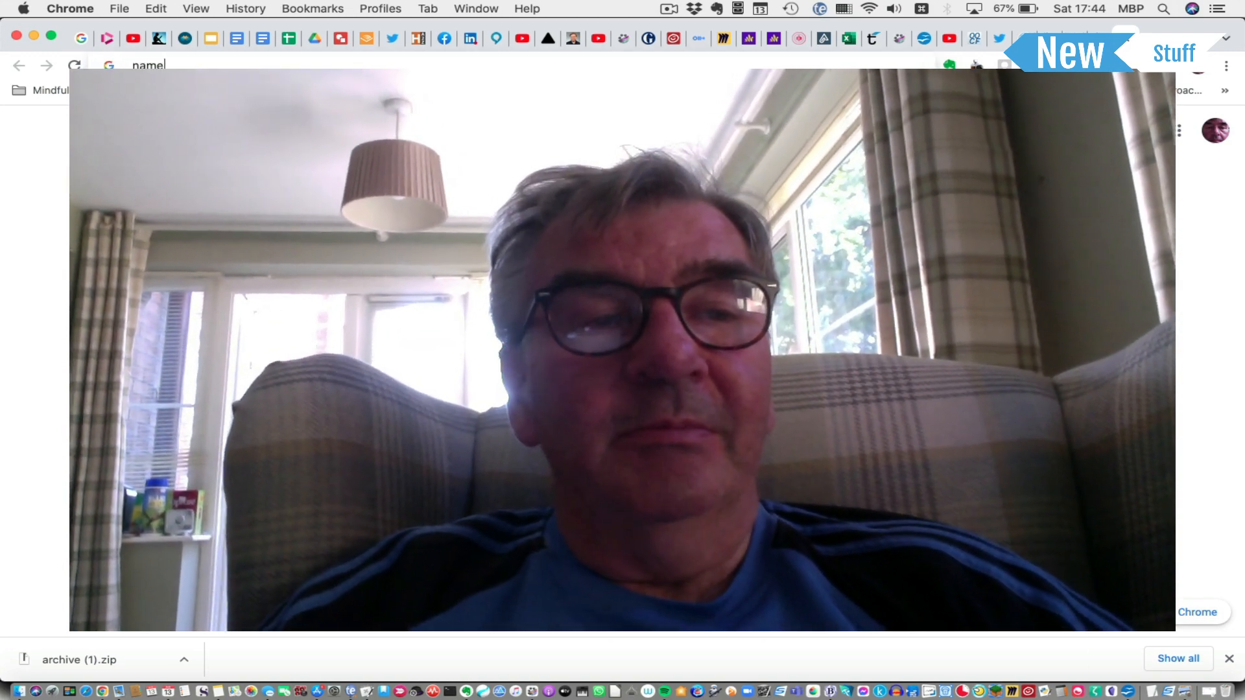
type("s.")
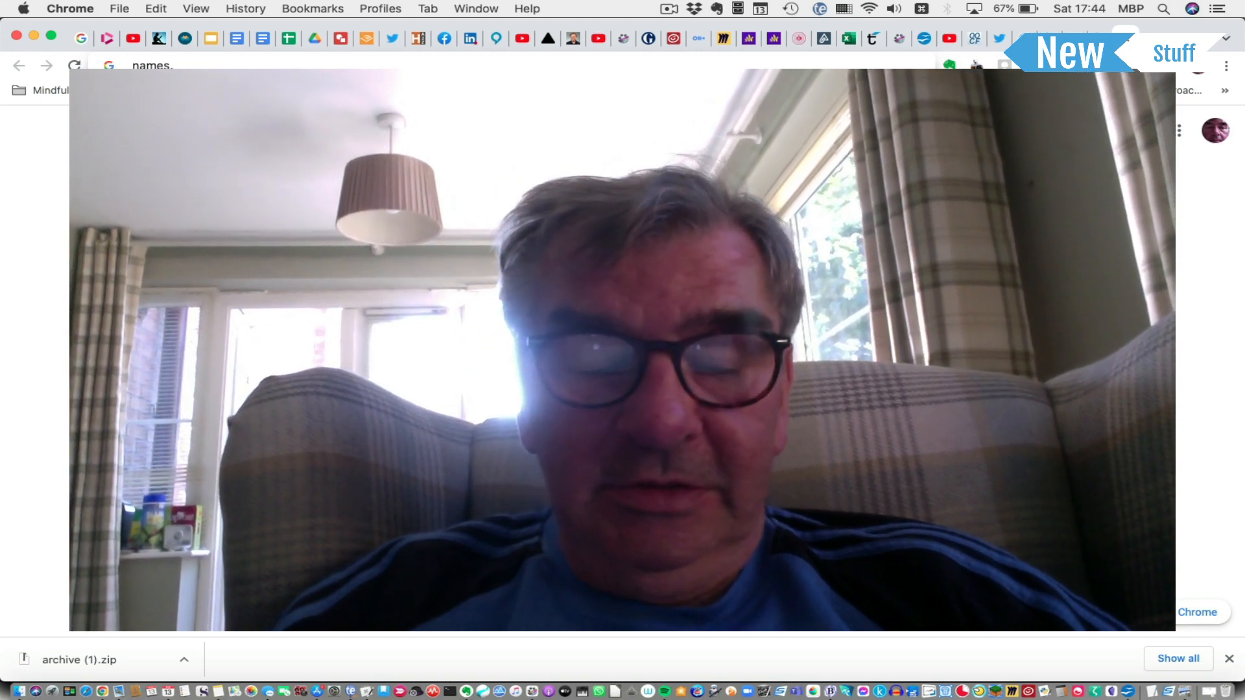
type("csv")
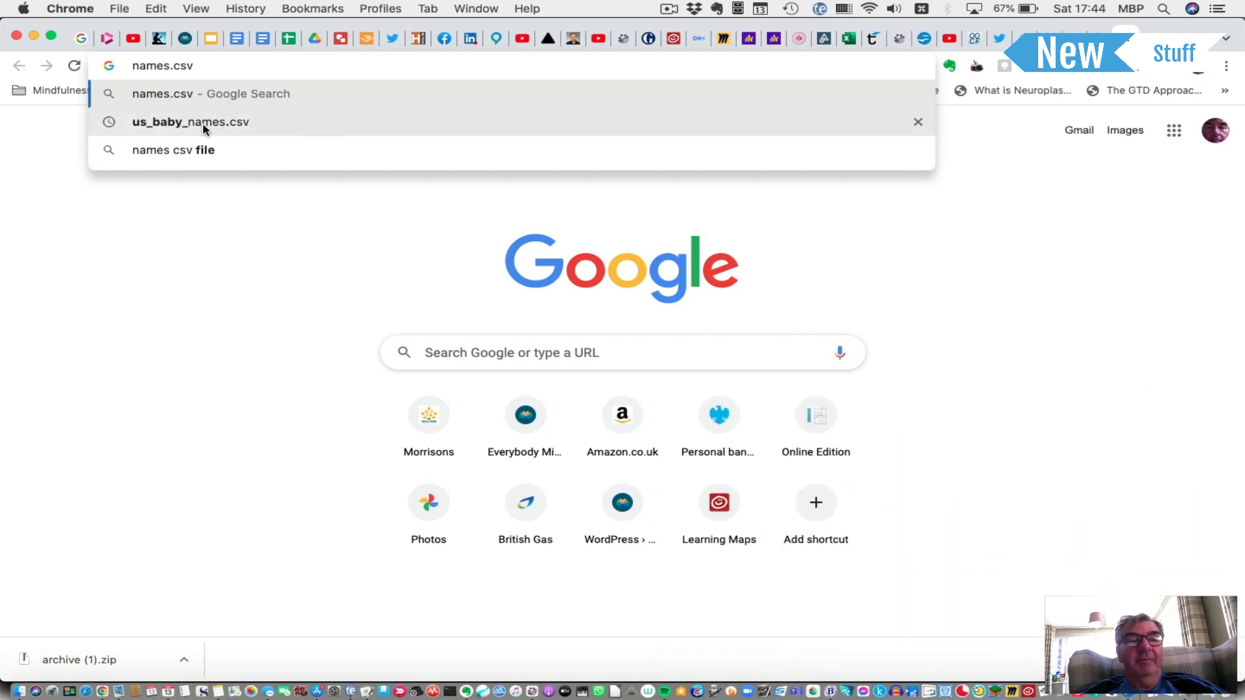
left_click(203, 122)
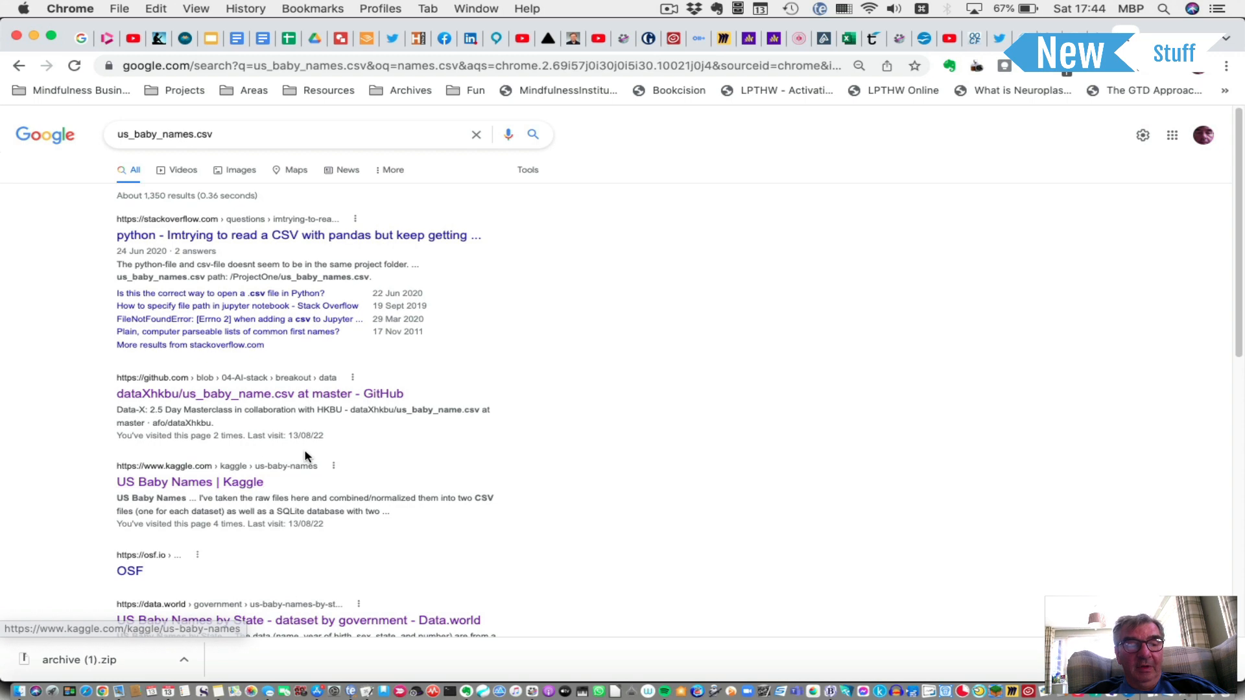
scroll(308, 457, "down", 3)
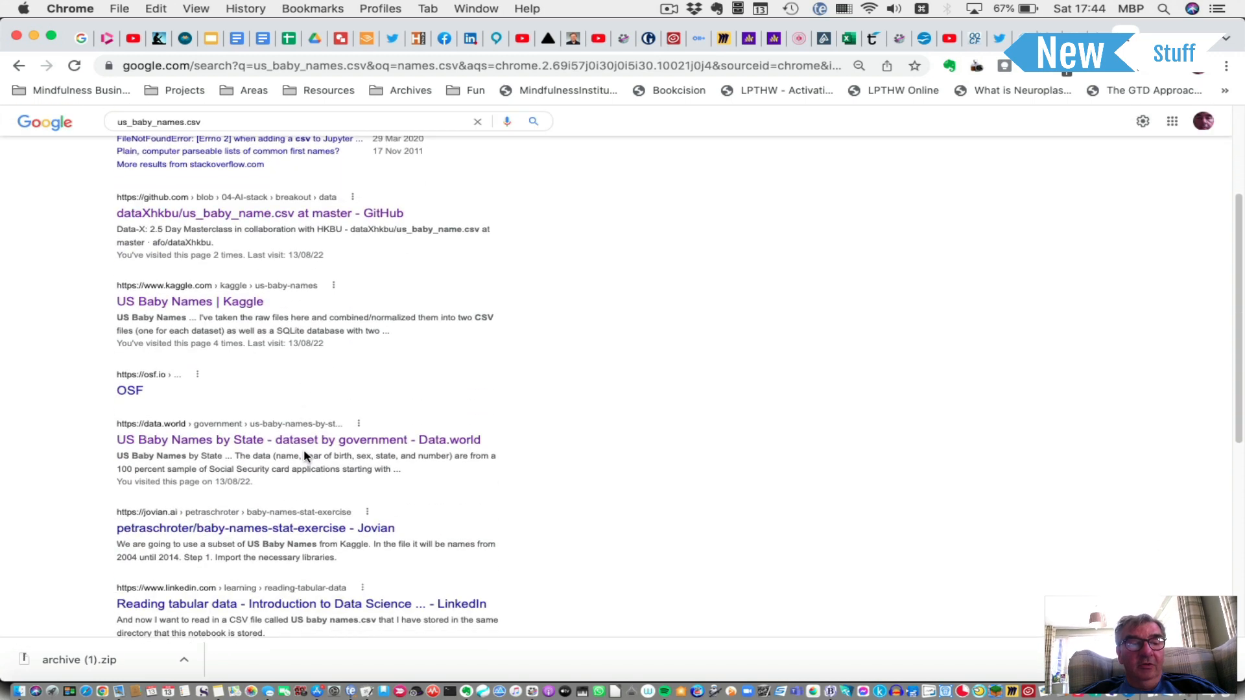
left_click(208, 305)
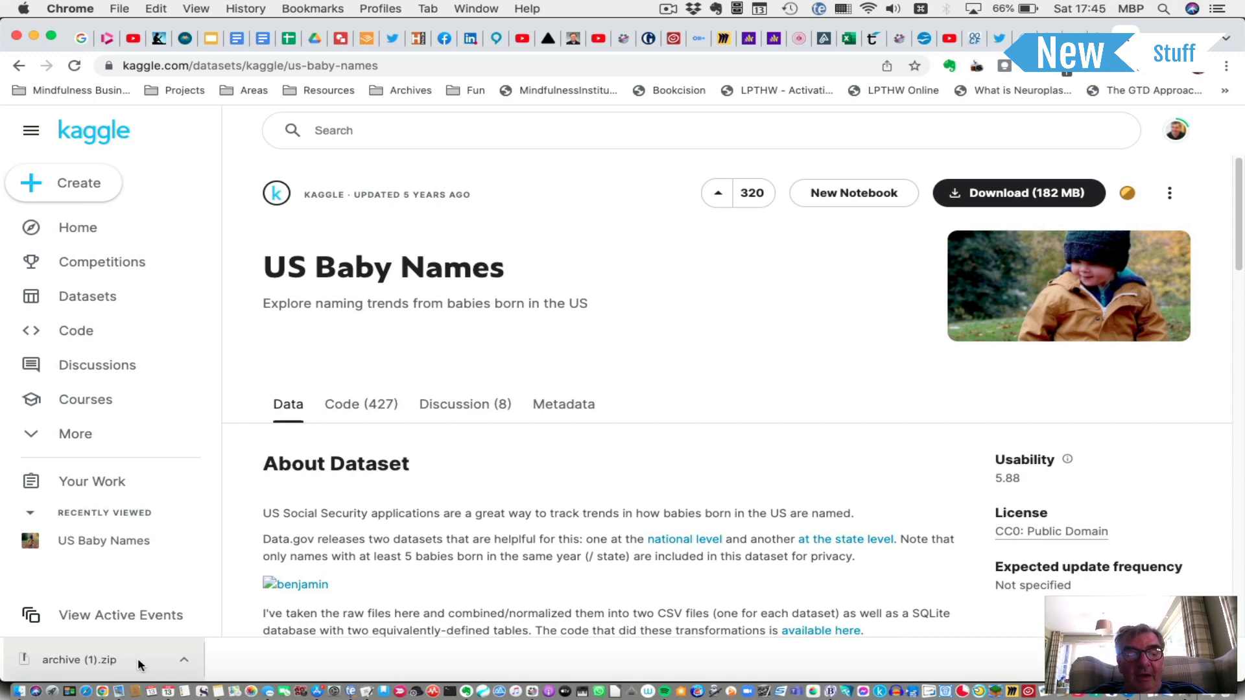
Open the Downloads folder in Finder and select NationalNames.csv inside the archive folder
left_click(20, 693)
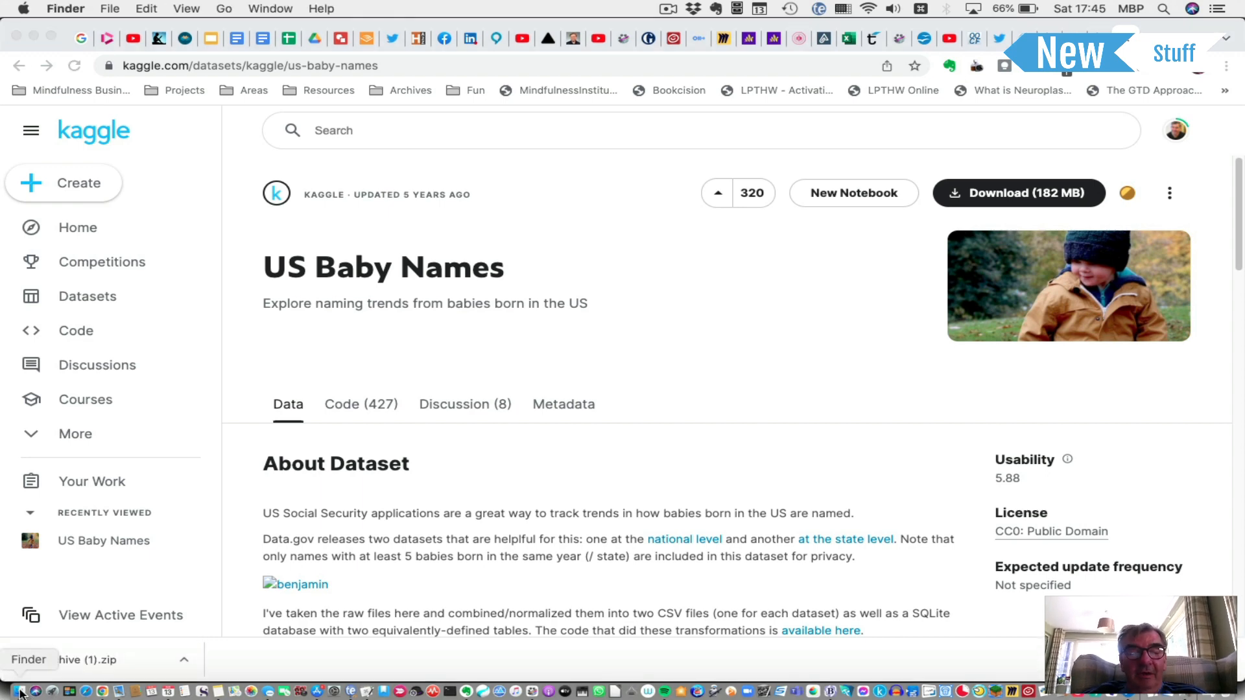
scroll(366, 485, "down", 5)
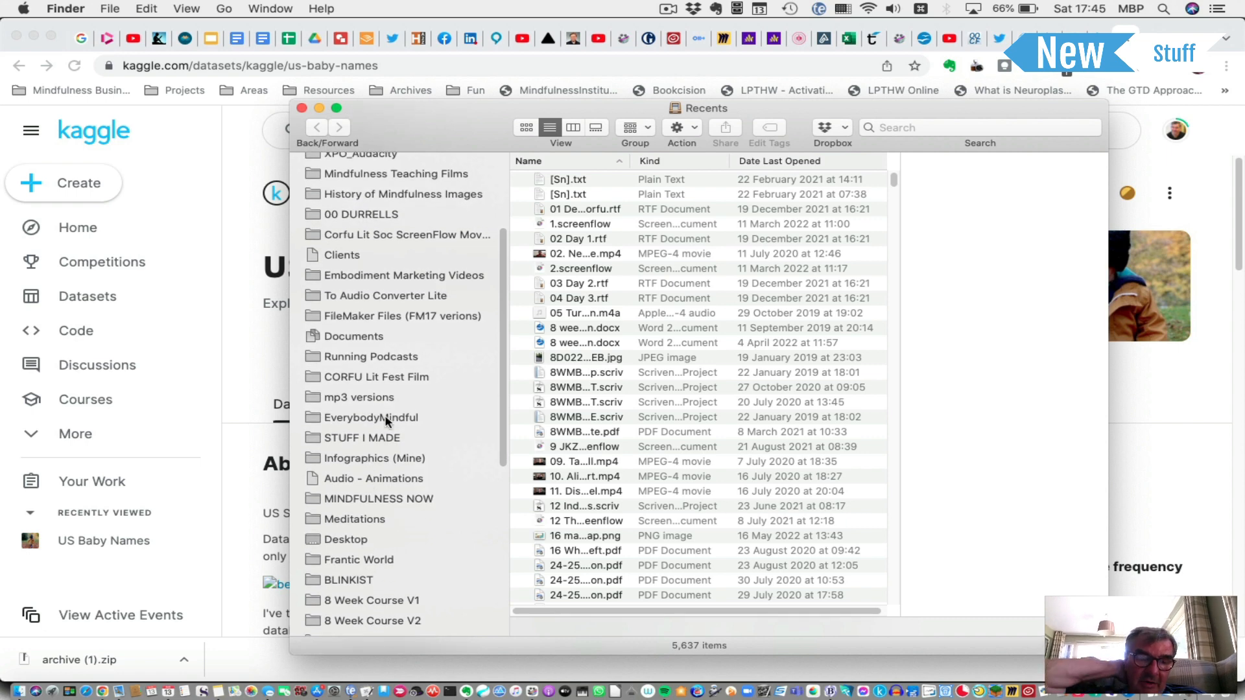
scroll(386, 420, "down", 7)
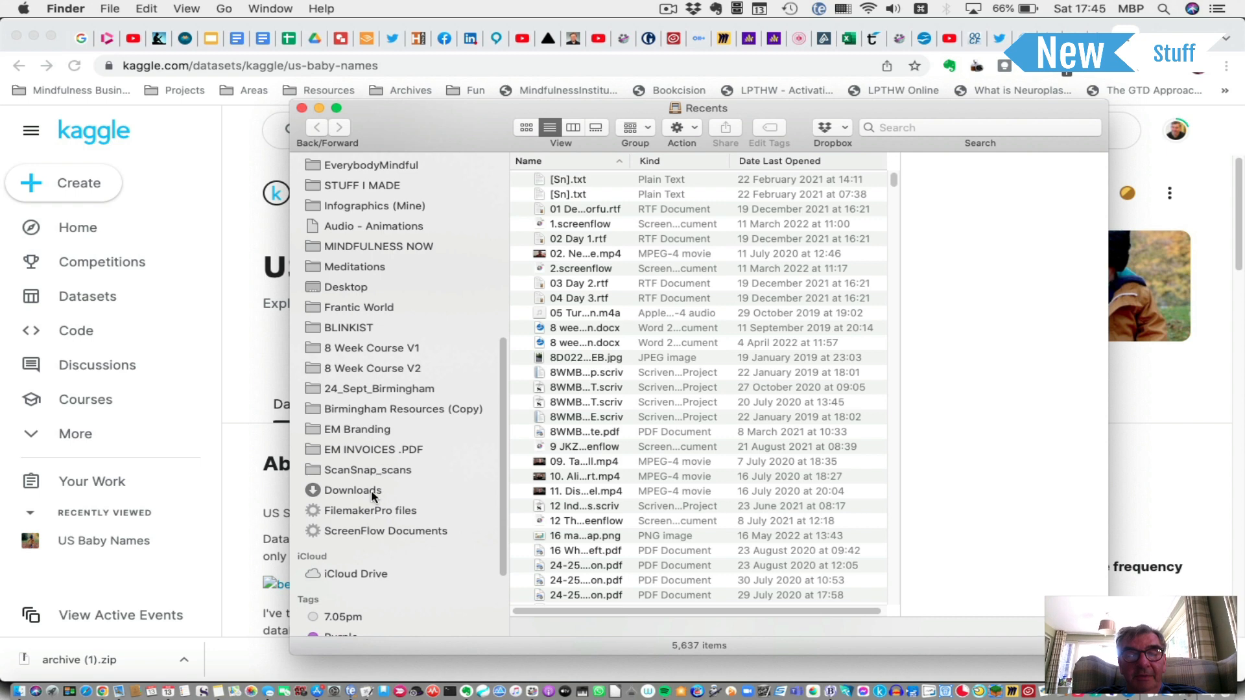
left_click(374, 492)
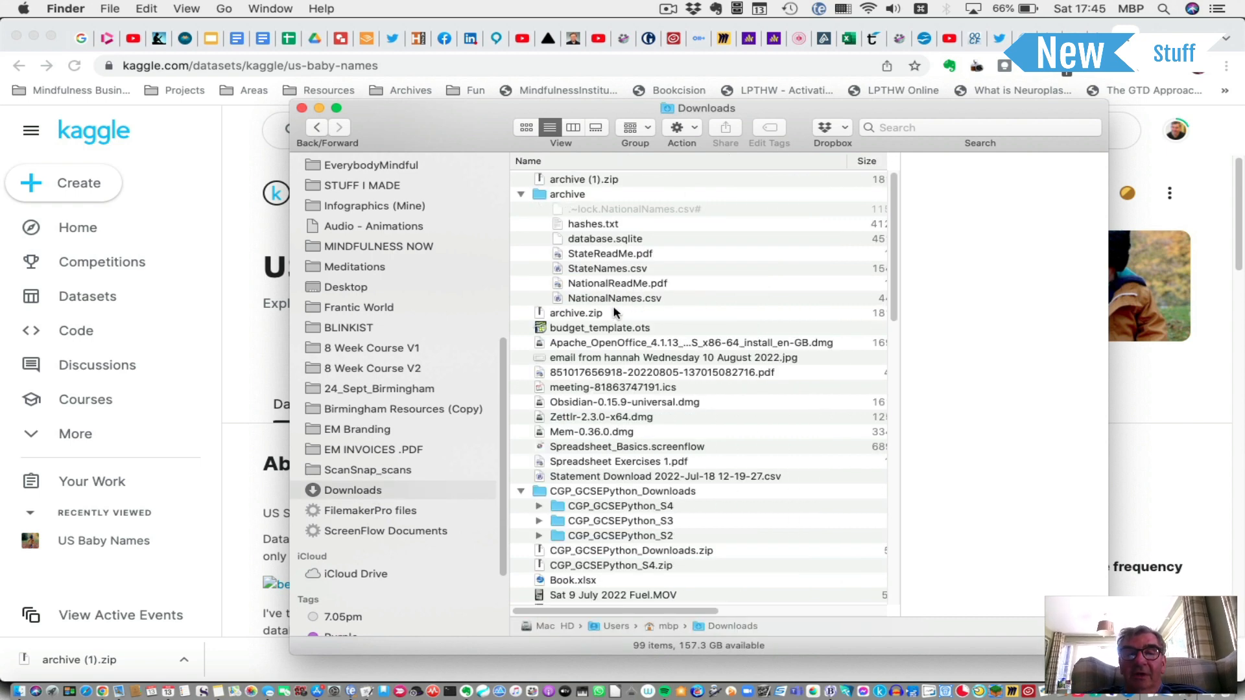
left_click(615, 298)
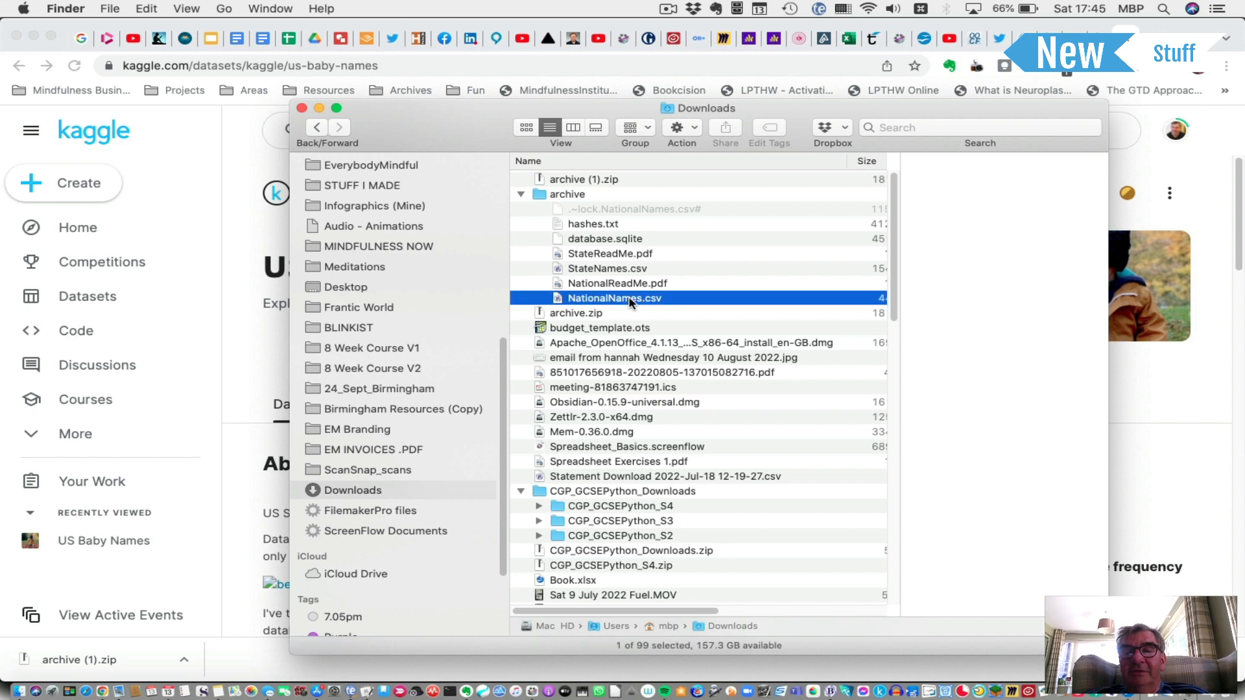
Switch to NationalNames.csv in OpenOffice Calc and examine its name records and the column headings in the first row
left_click(218, 382)
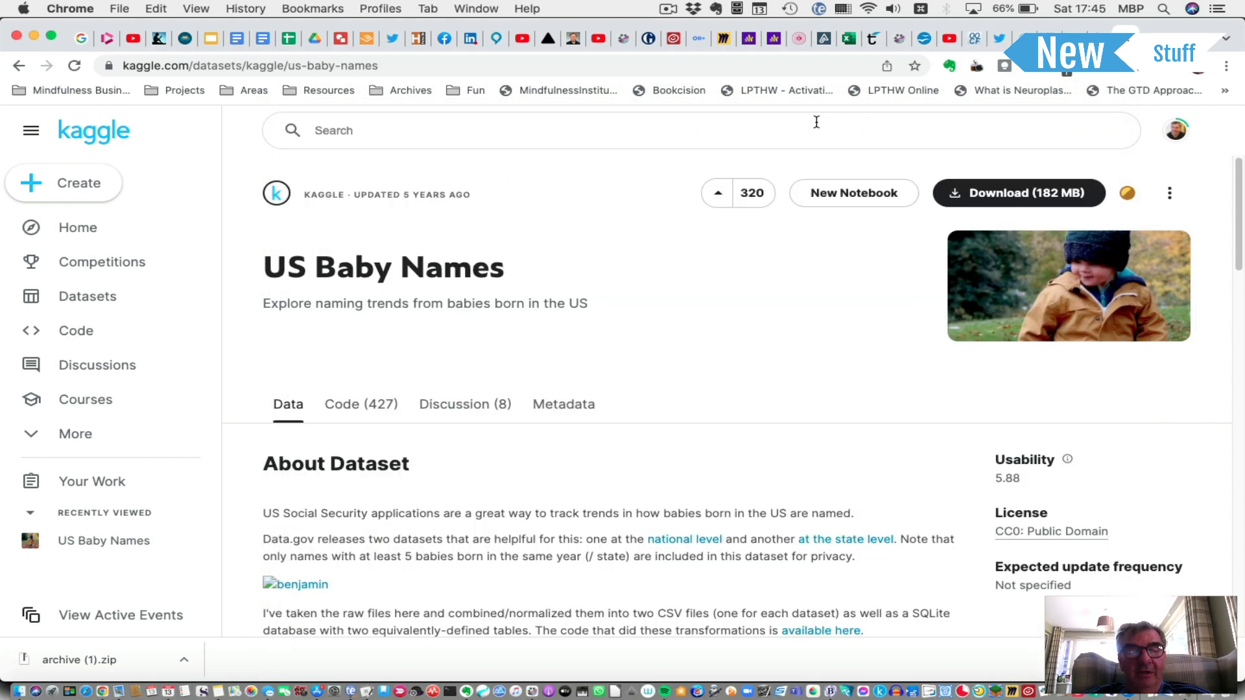
key("super+Tab")
key("super+Tab")
key("super+Tab")
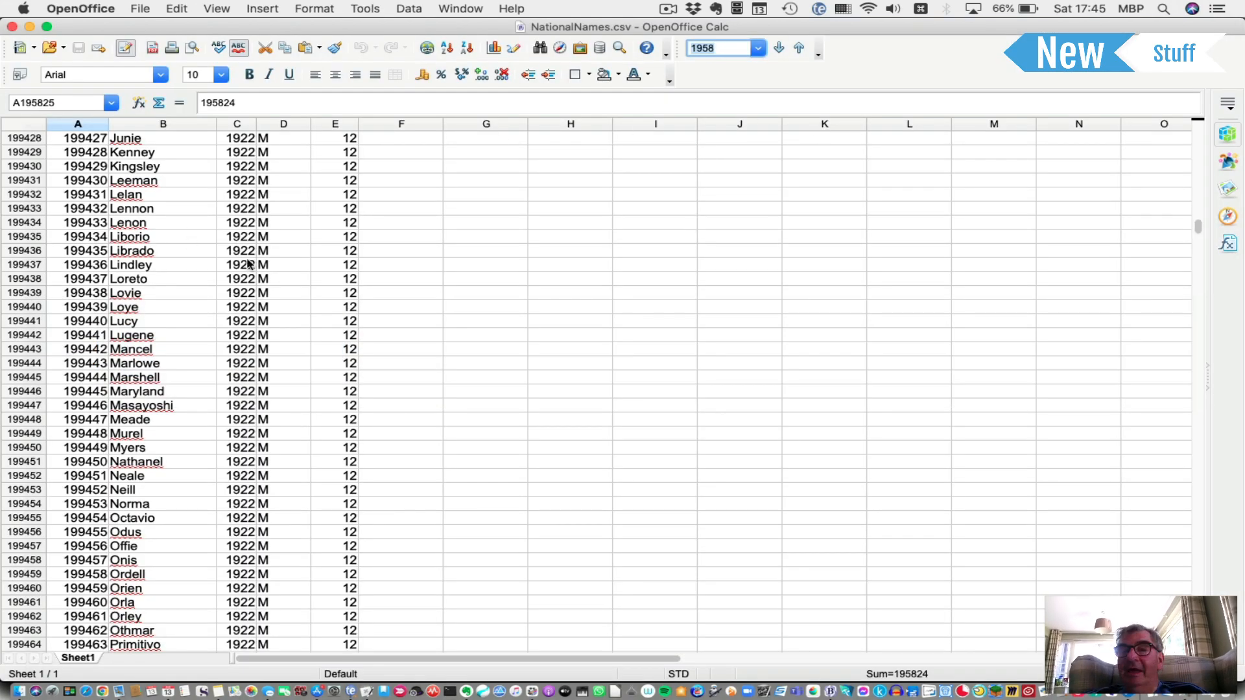
scroll(249, 264, "up", 20)
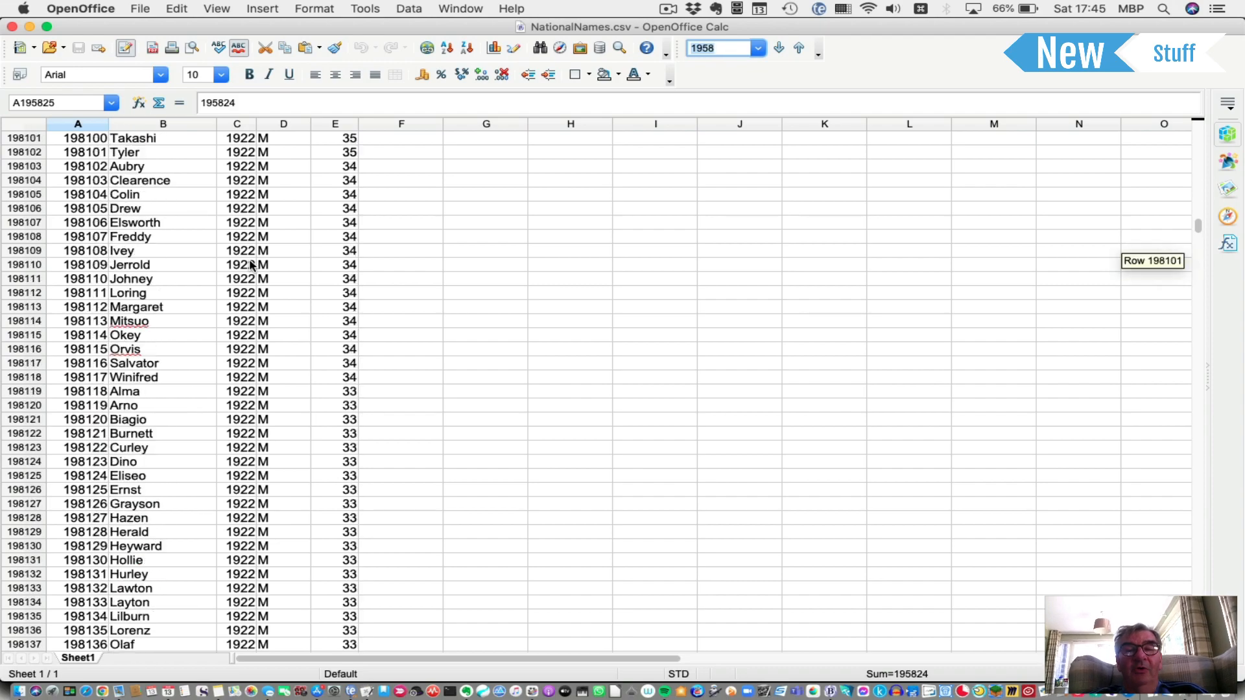
scroll(250, 265, "up", 20)
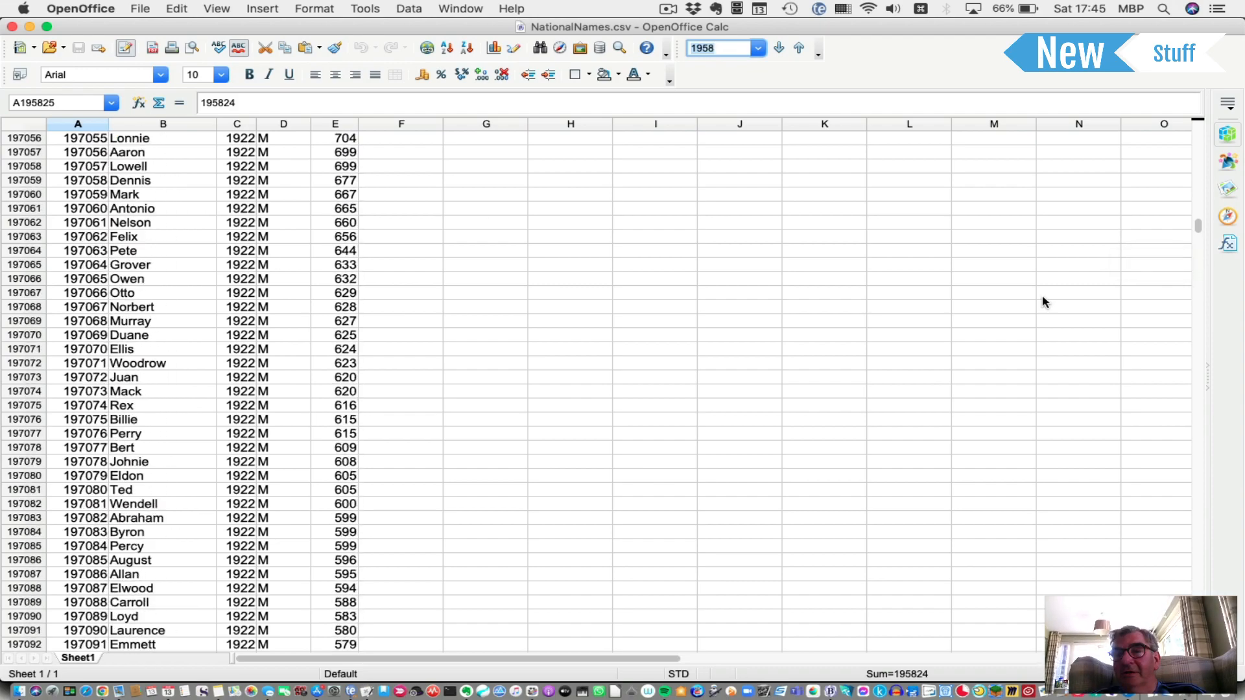
left_click_drag(1199, 228, 1200, 125)
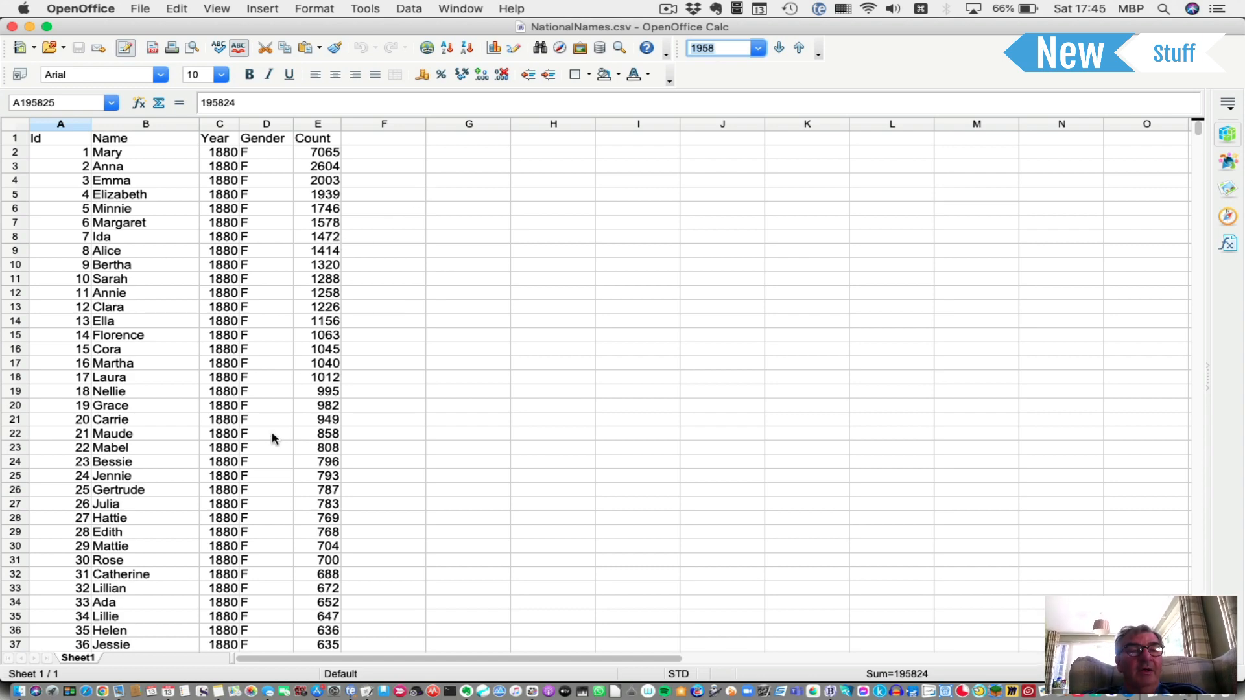
scroll(272, 439, "down", 20)
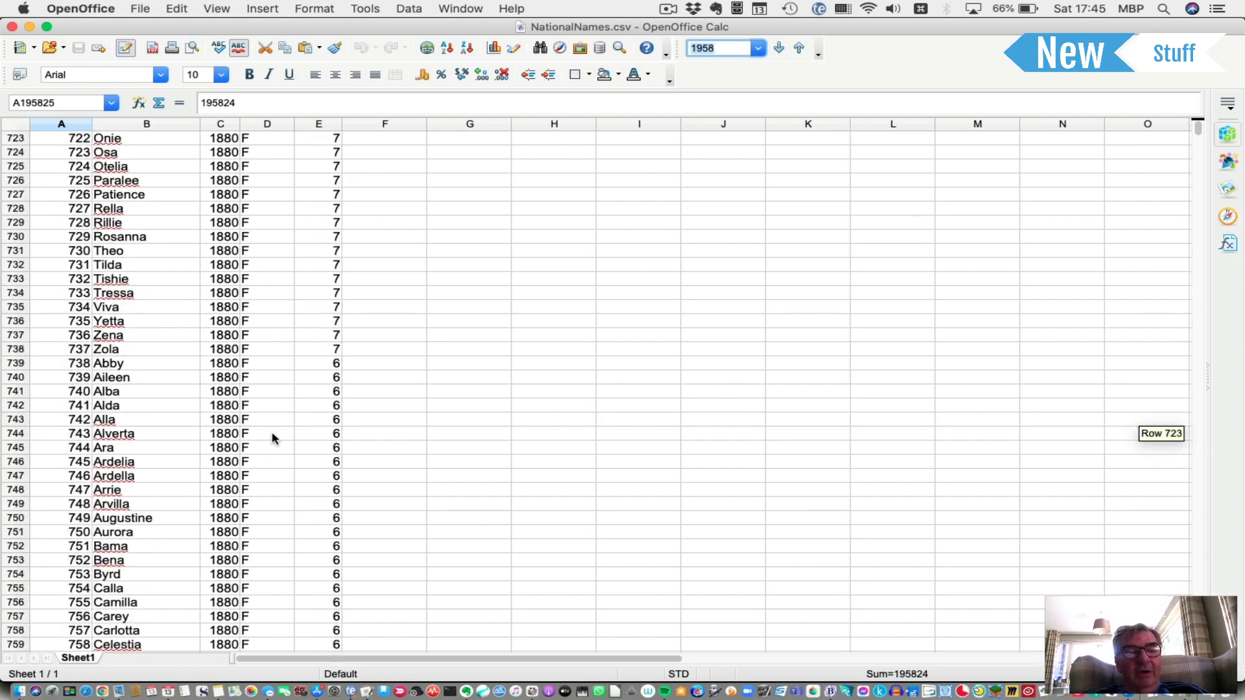
scroll(272, 434, "up", 20)
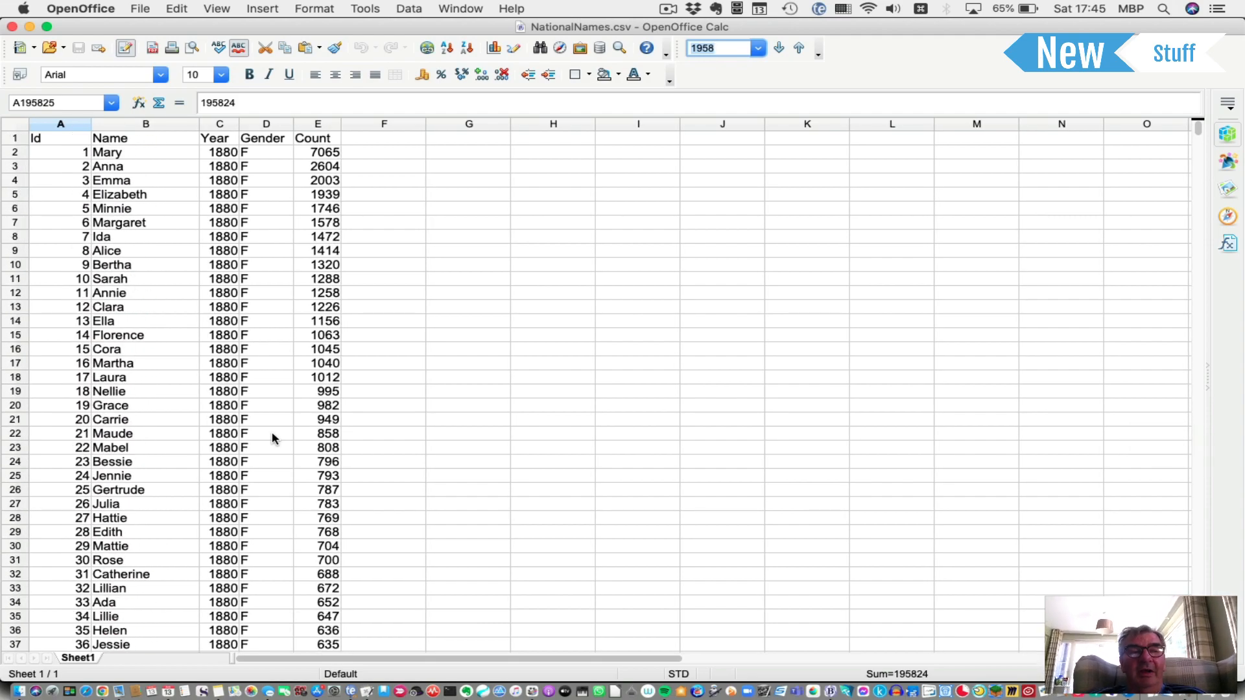
Open NationalNames.csv from the archive folder in Downloads
left_click(141, 8)
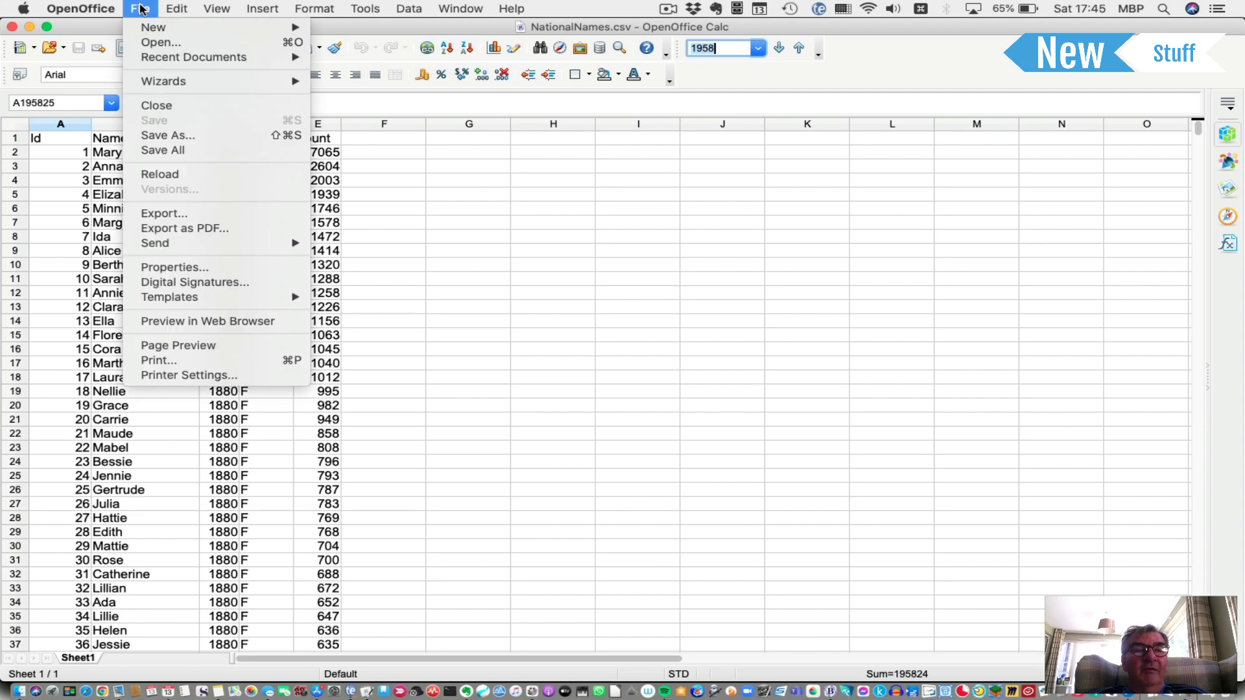
left_click(159, 44)
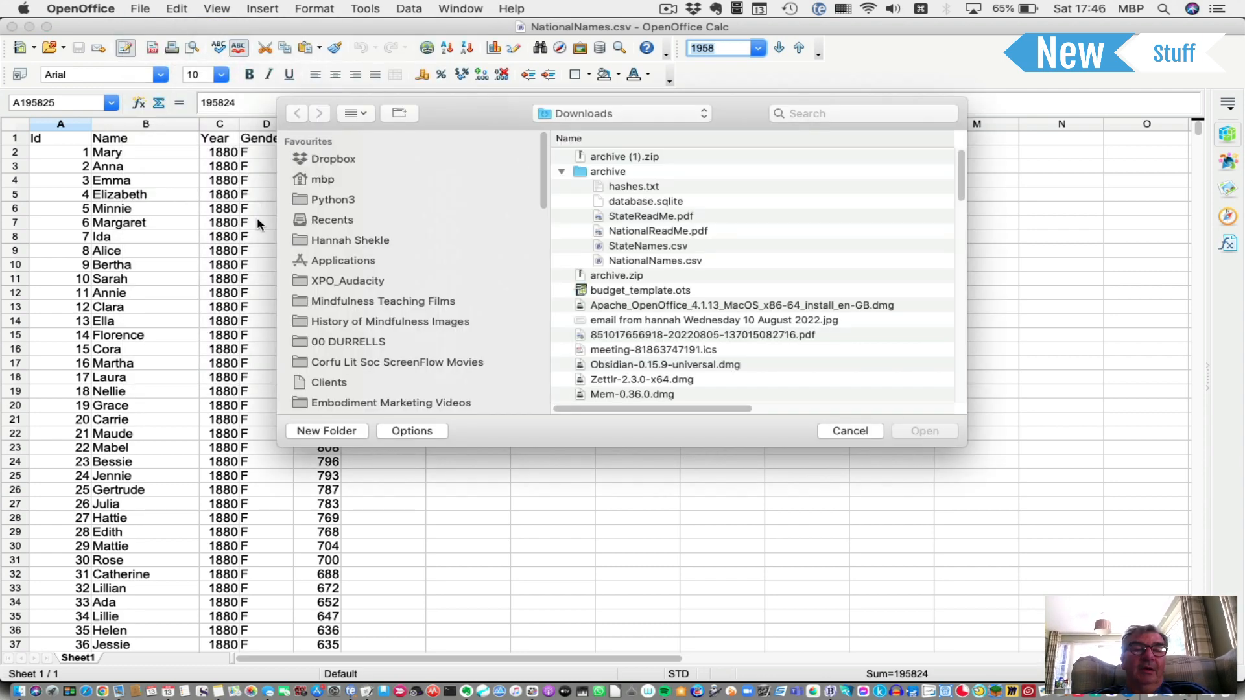
left_click(648, 250)
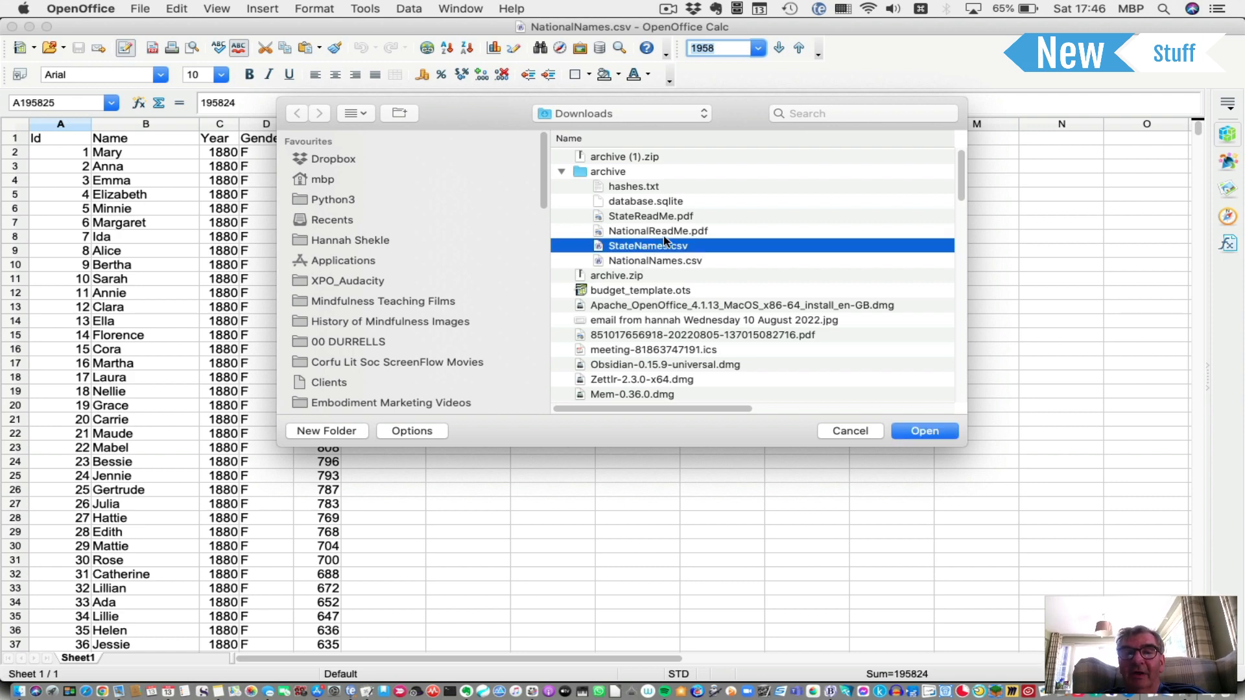
left_click(656, 262)
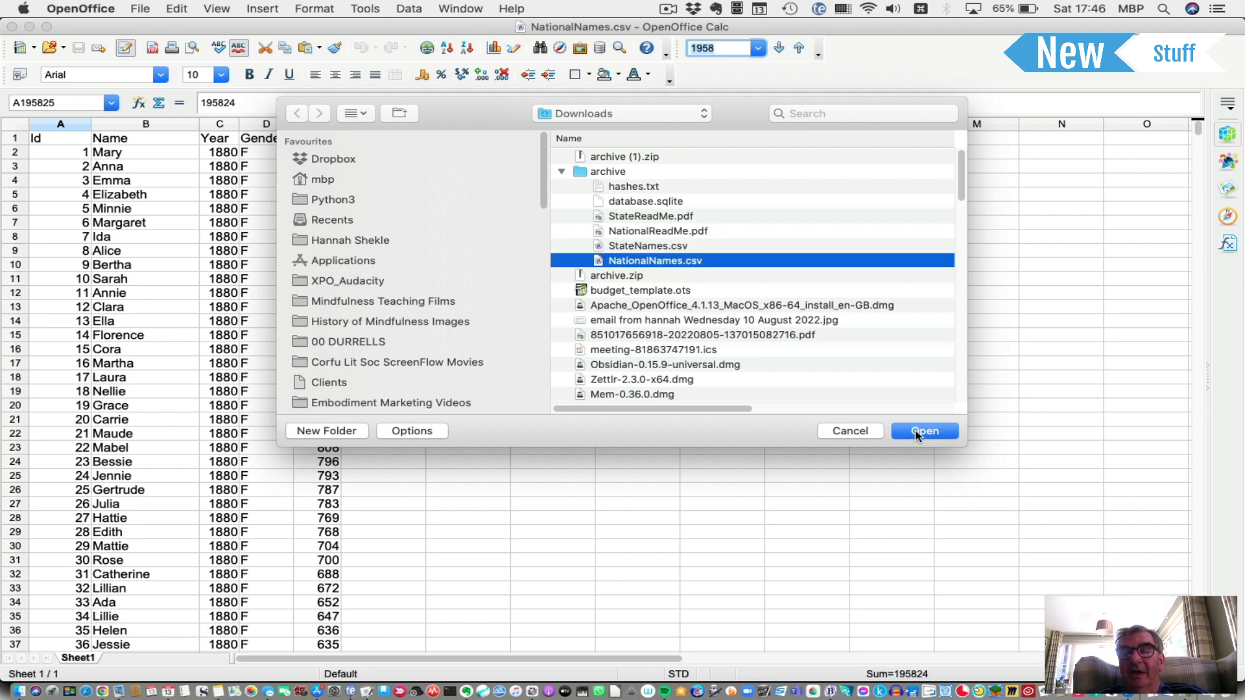
left_click(917, 432)
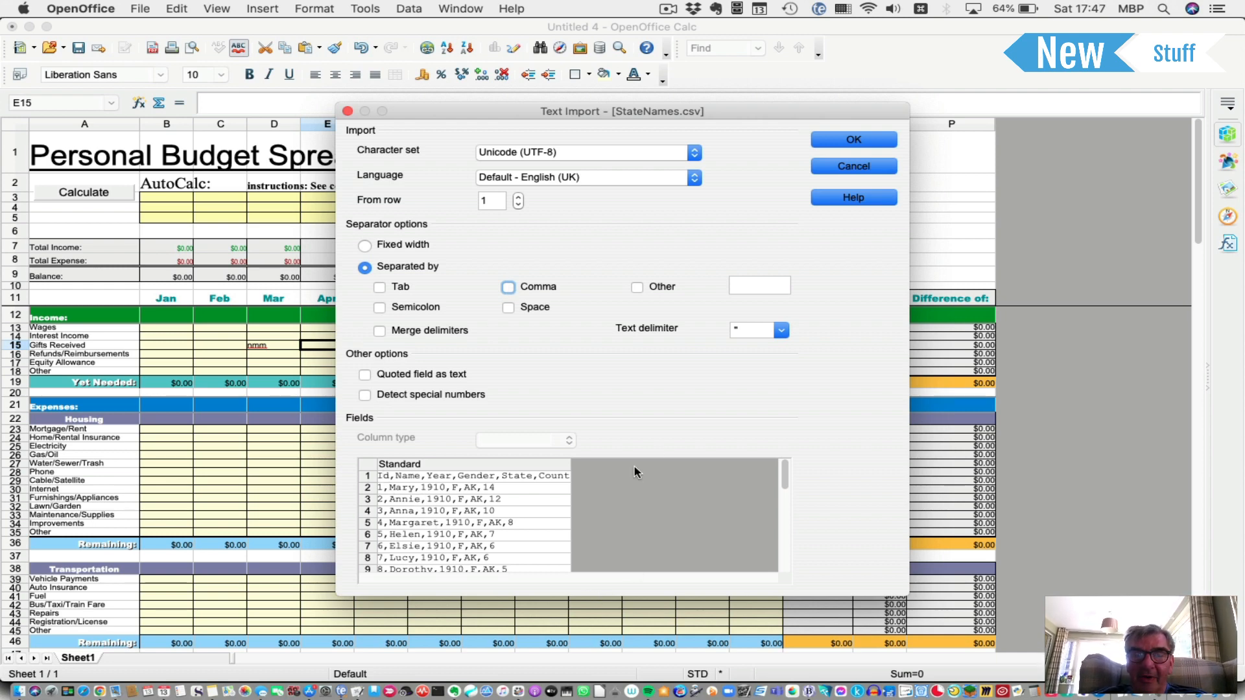
Set comma as the separator in the StateNames.csv text import and check the previewed rows
left_click(508, 287)
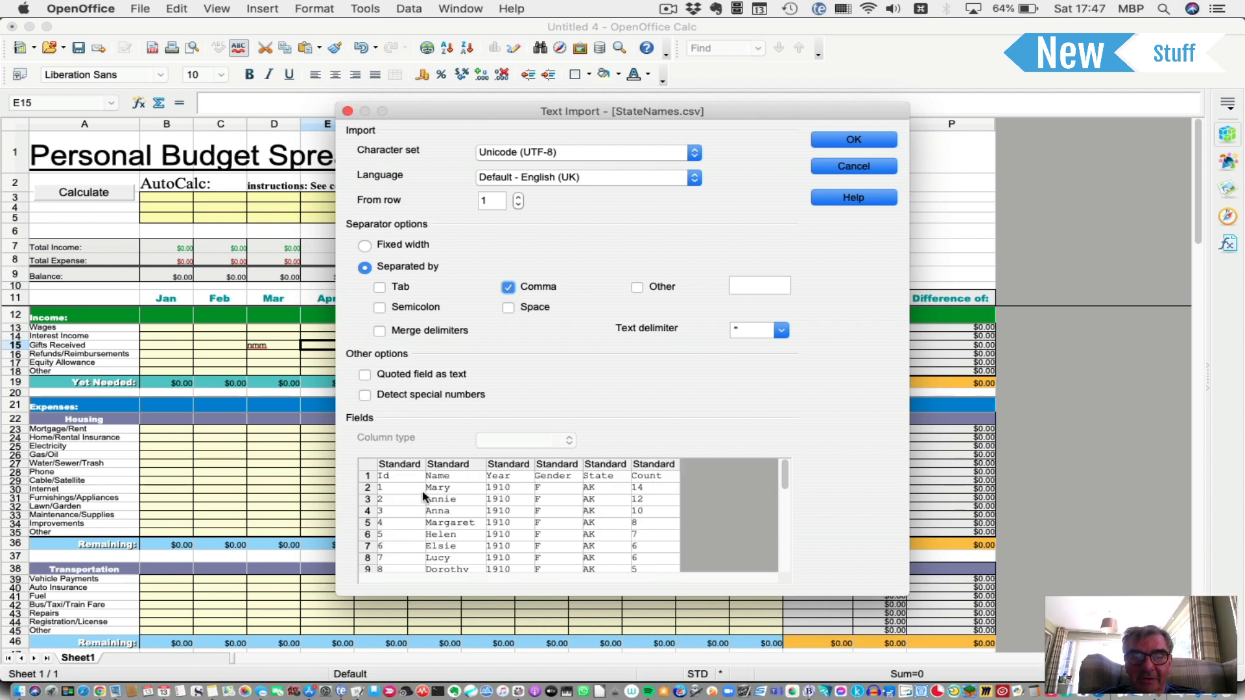
scroll(525, 527, "down", 20)
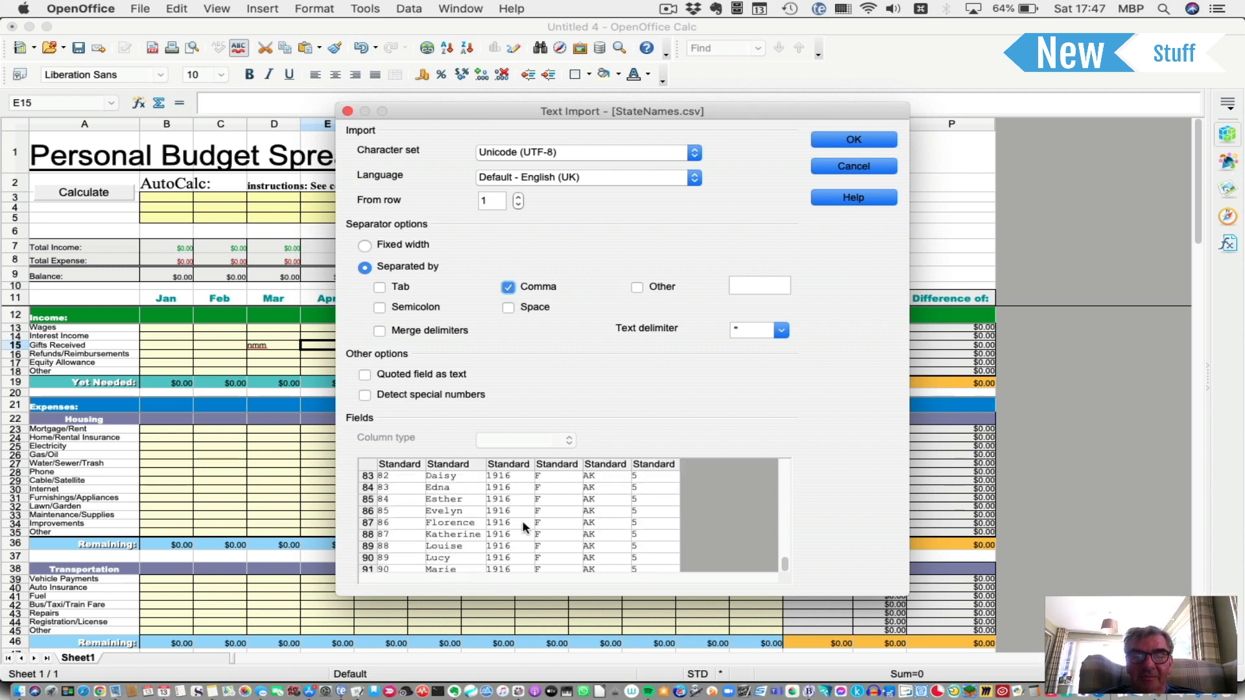
scroll(525, 527, "down", 13)
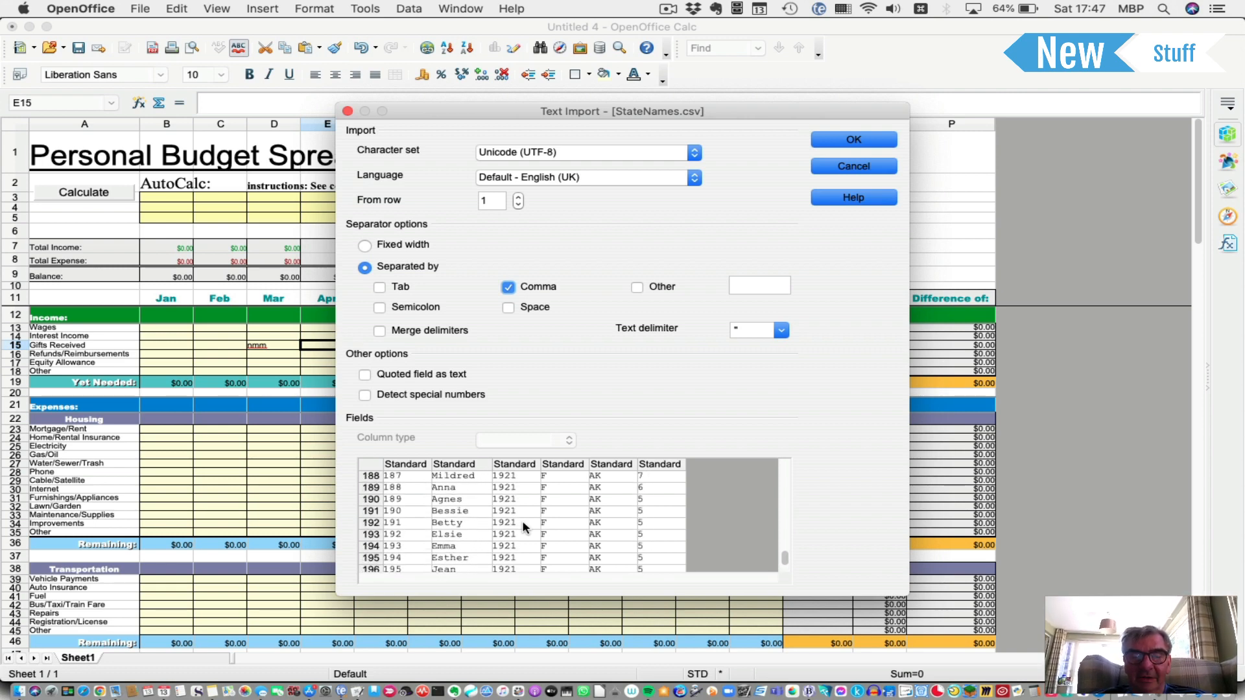
scroll(525, 527, "up", 20)
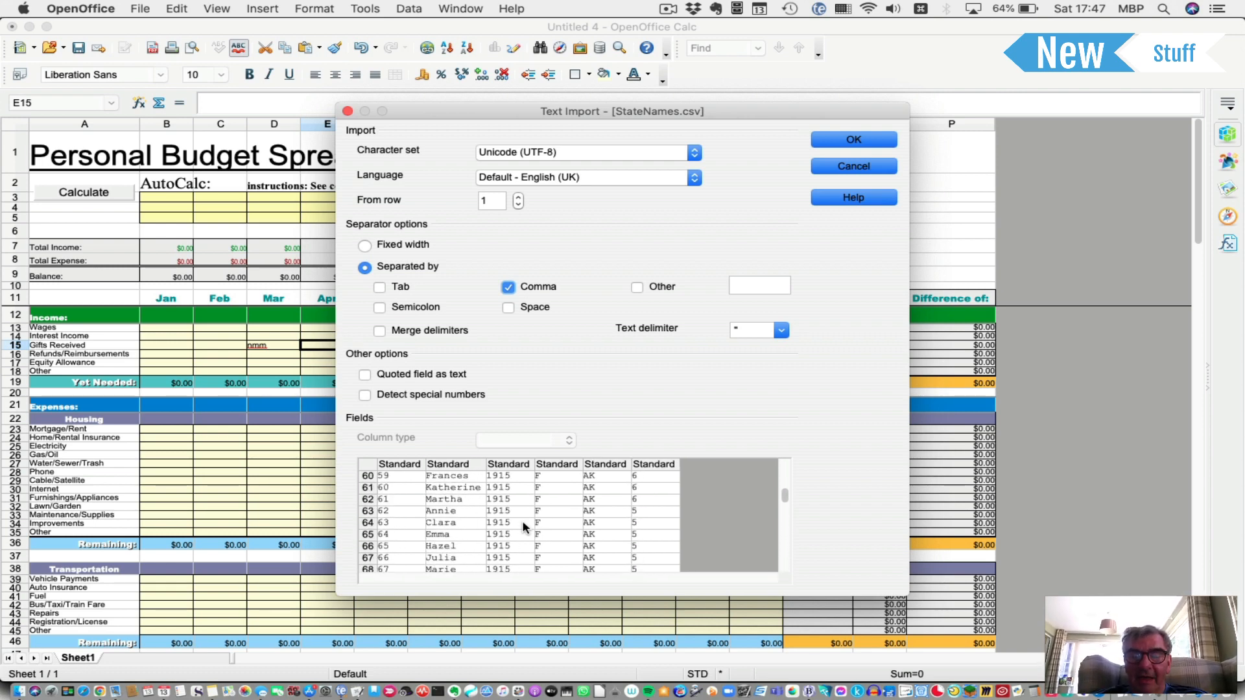
scroll(525, 527, "up", 10)
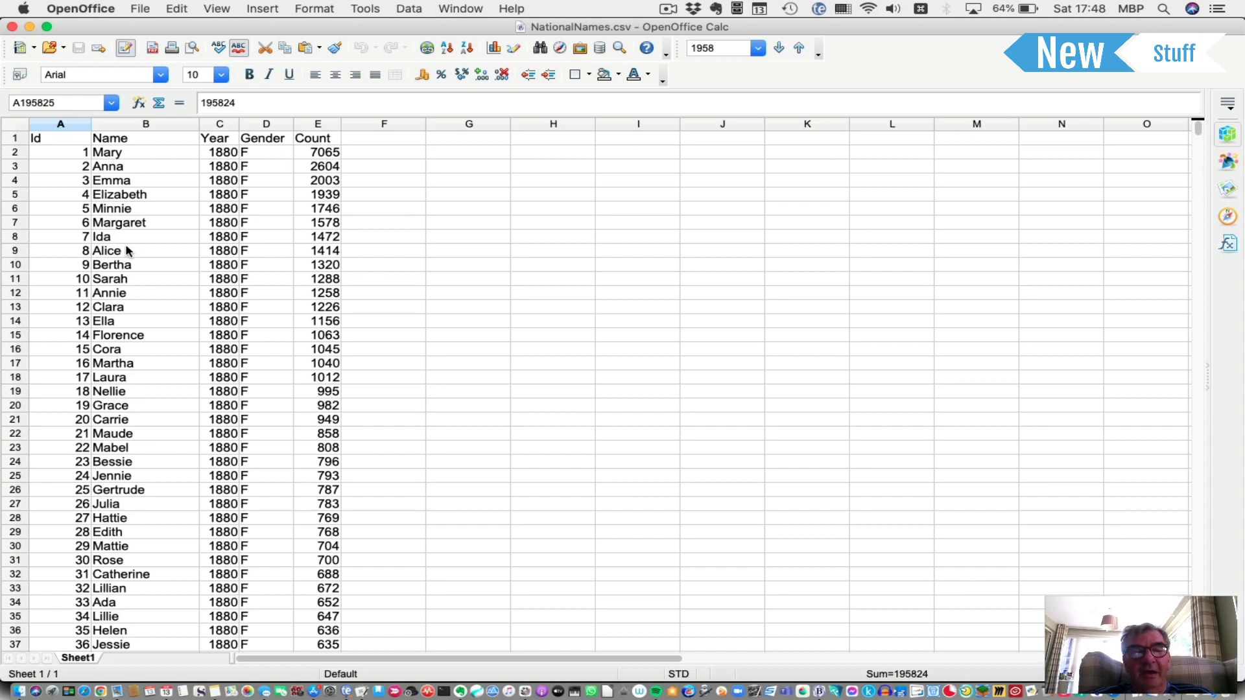
Examine the NationalNames.csv records, inspecting the name and count in row 1632 and the name, count and gender in row 2430, and return to row 1
scroll(162, 478, "down", 20)
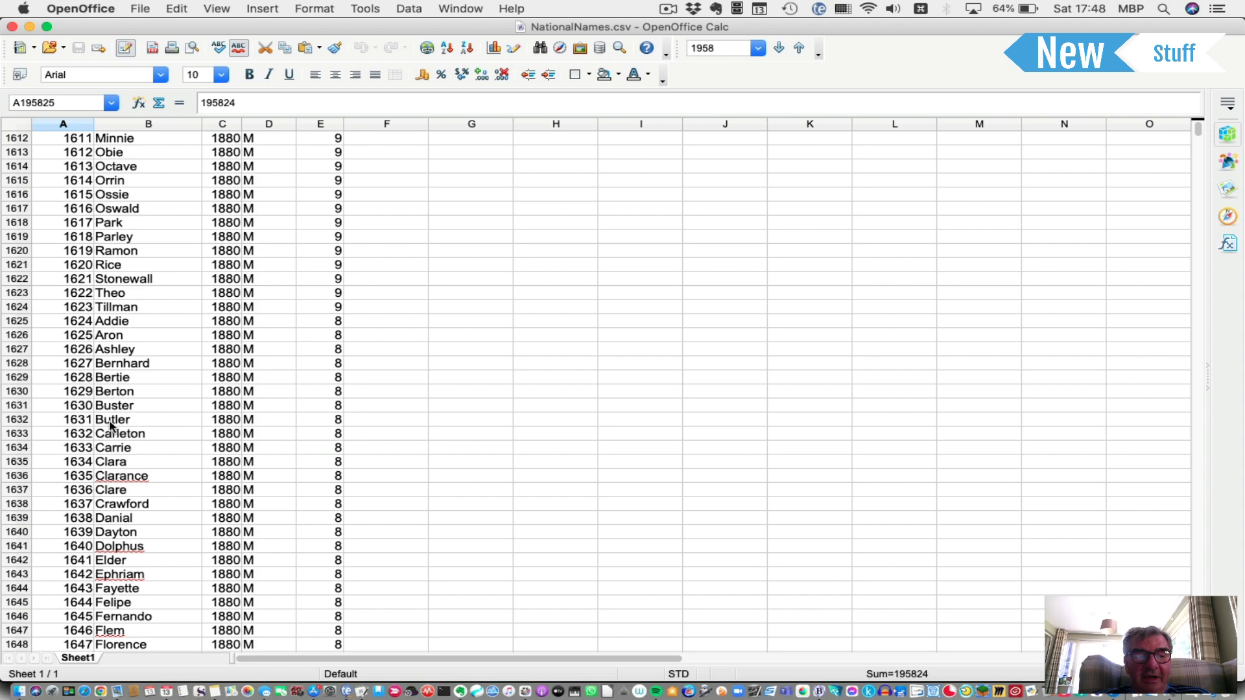
left_click(111, 423)
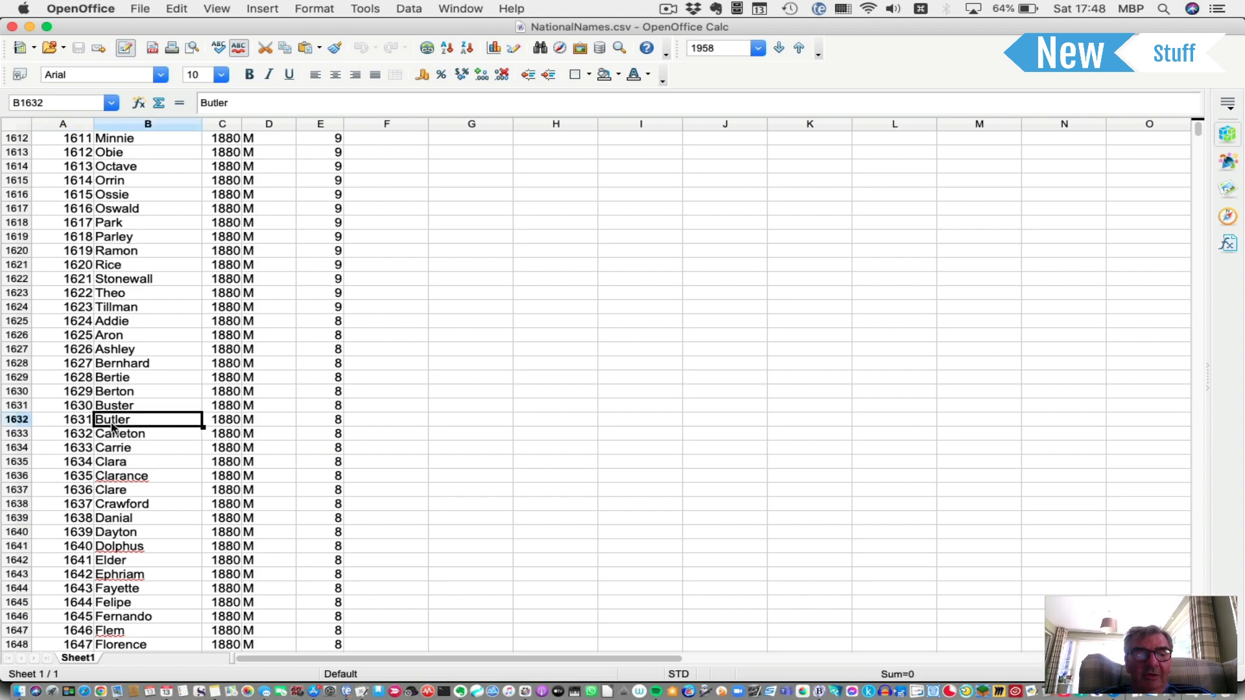
left_click(339, 422)
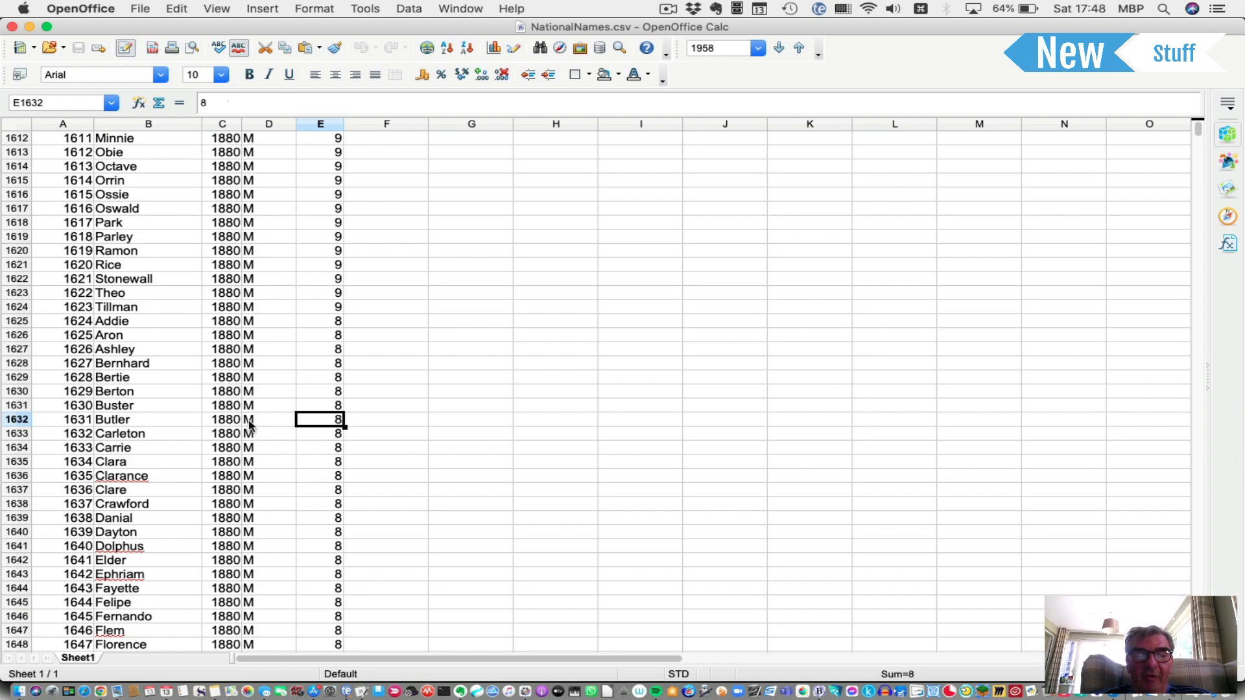
scroll(172, 569, "down", 20)
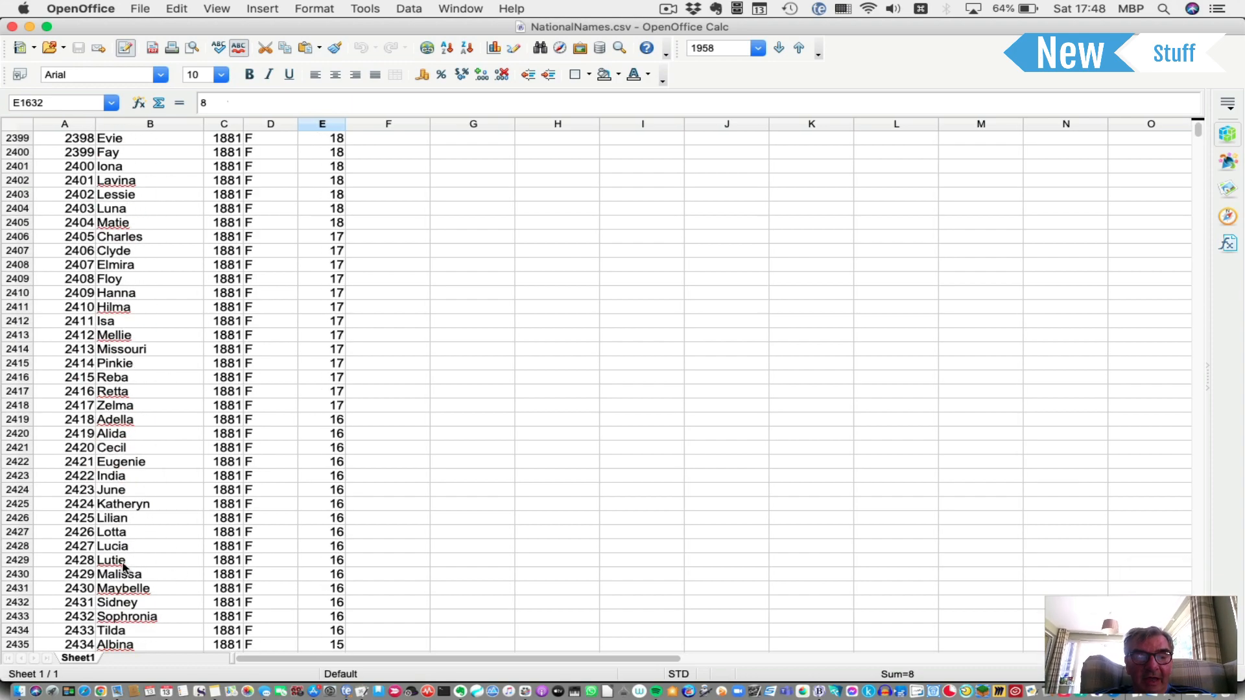
left_click(132, 579)
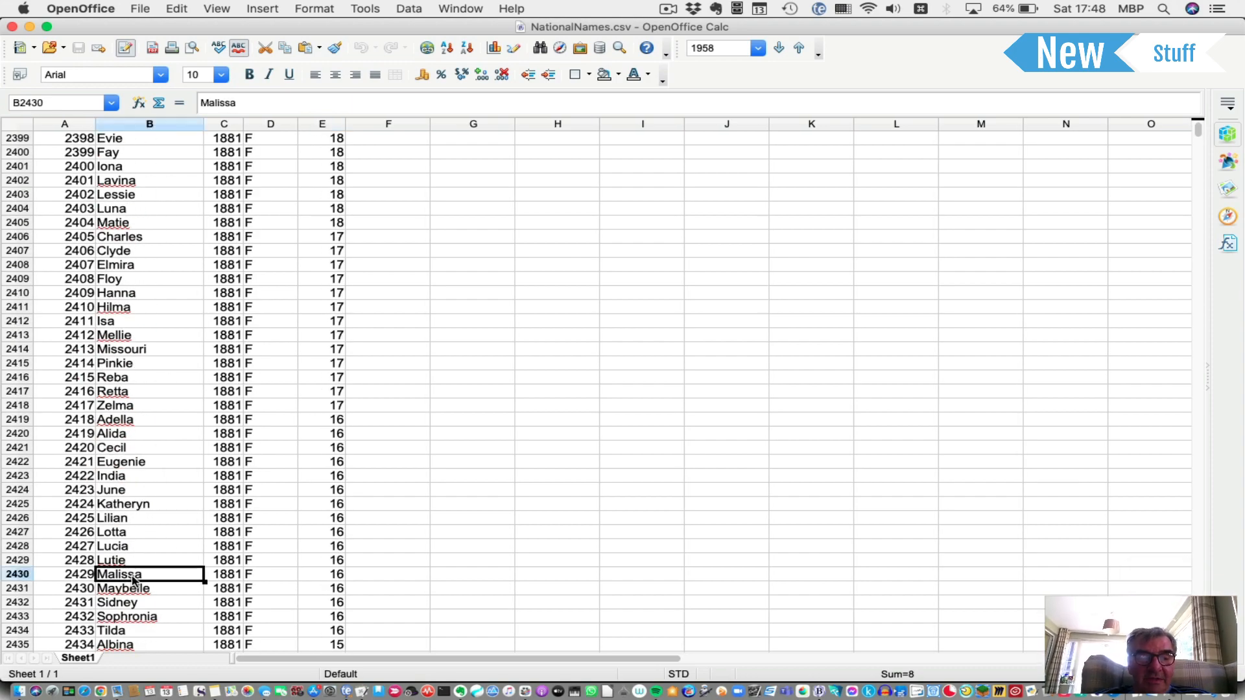
left_click(340, 579)
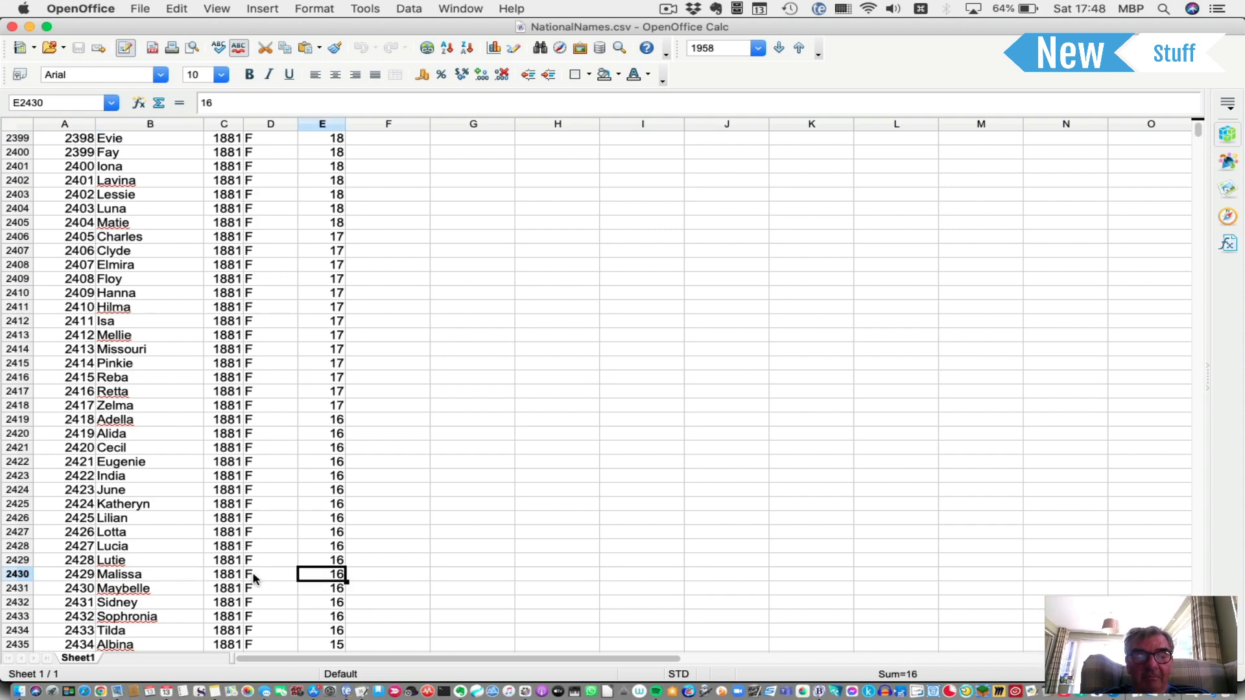
left_click(268, 579)
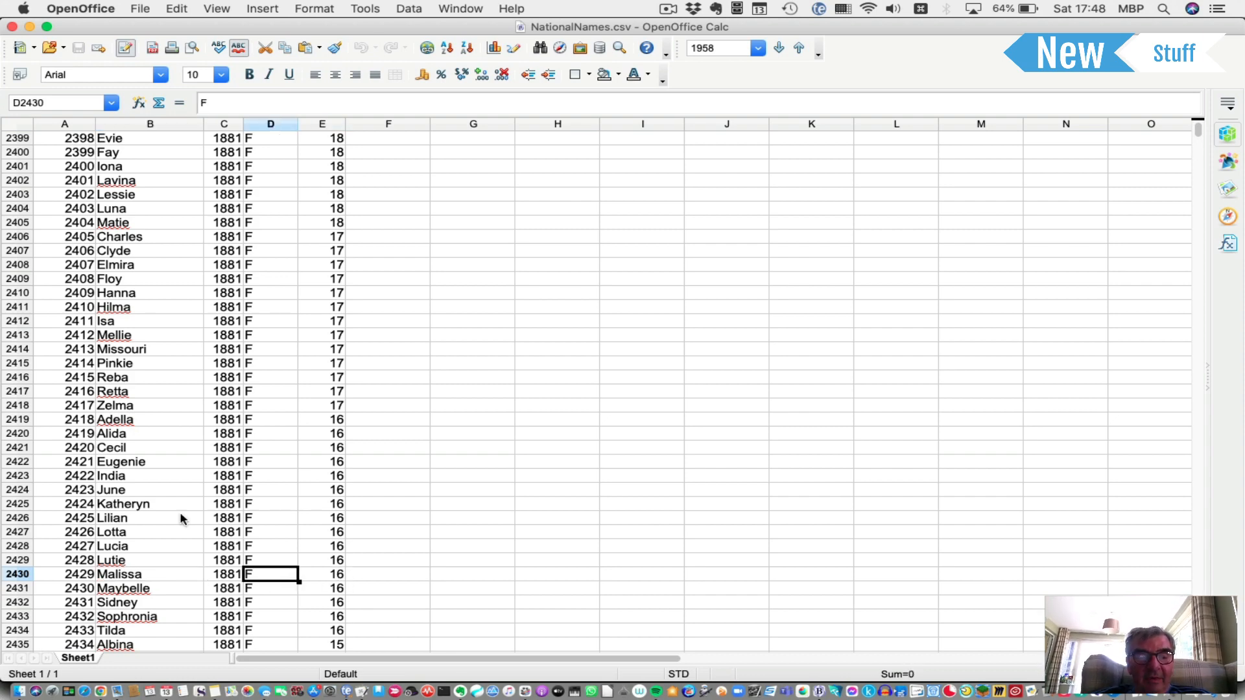
scroll(180, 515, "down", 20)
scroll(181, 519, "up", 20)
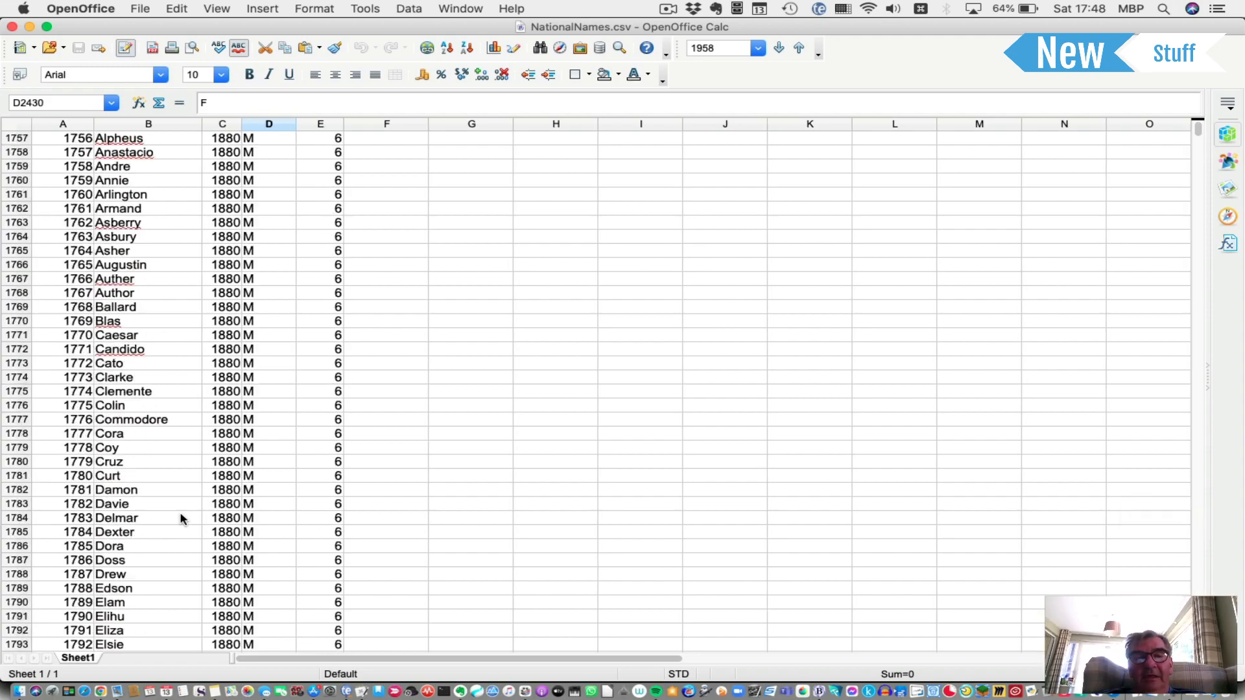
scroll(182, 518, "up", 20)
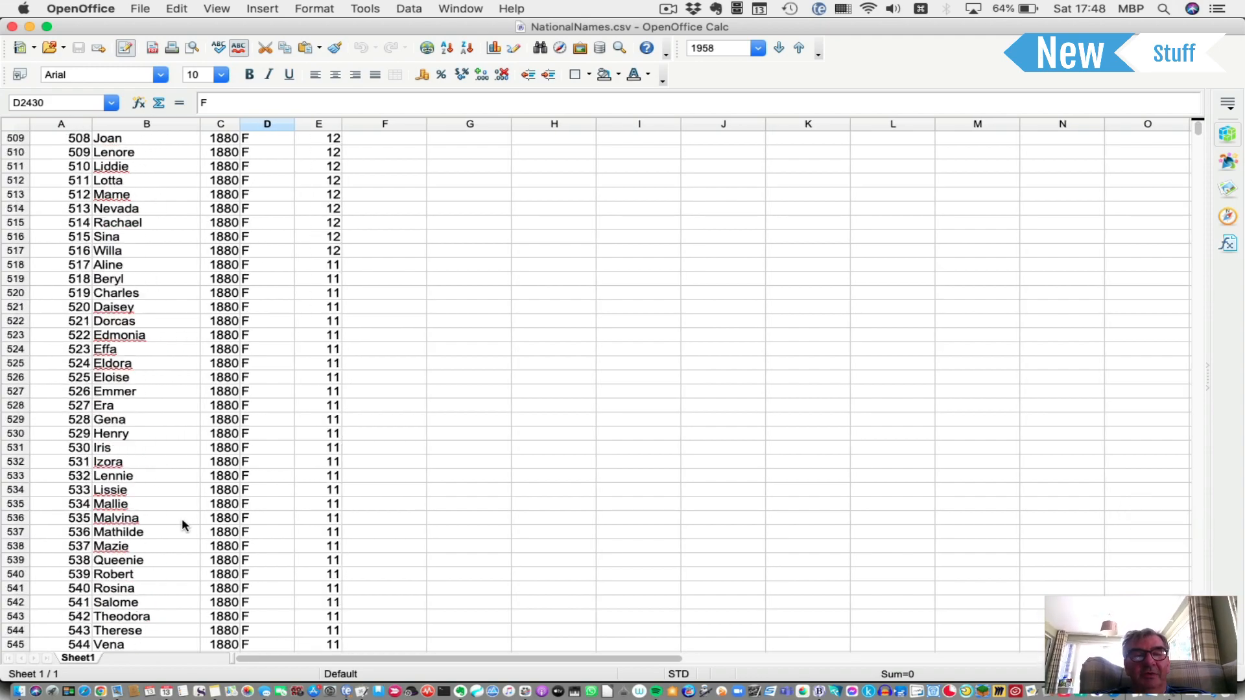
scroll(181, 518, "up", 20)
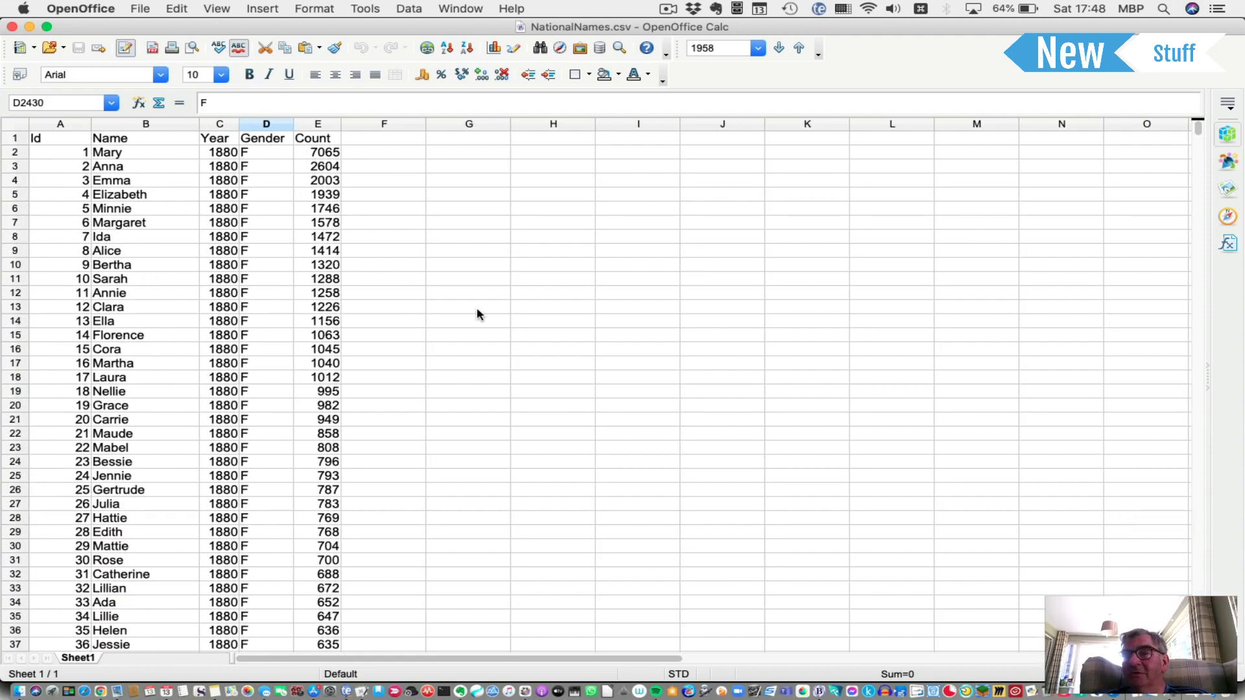